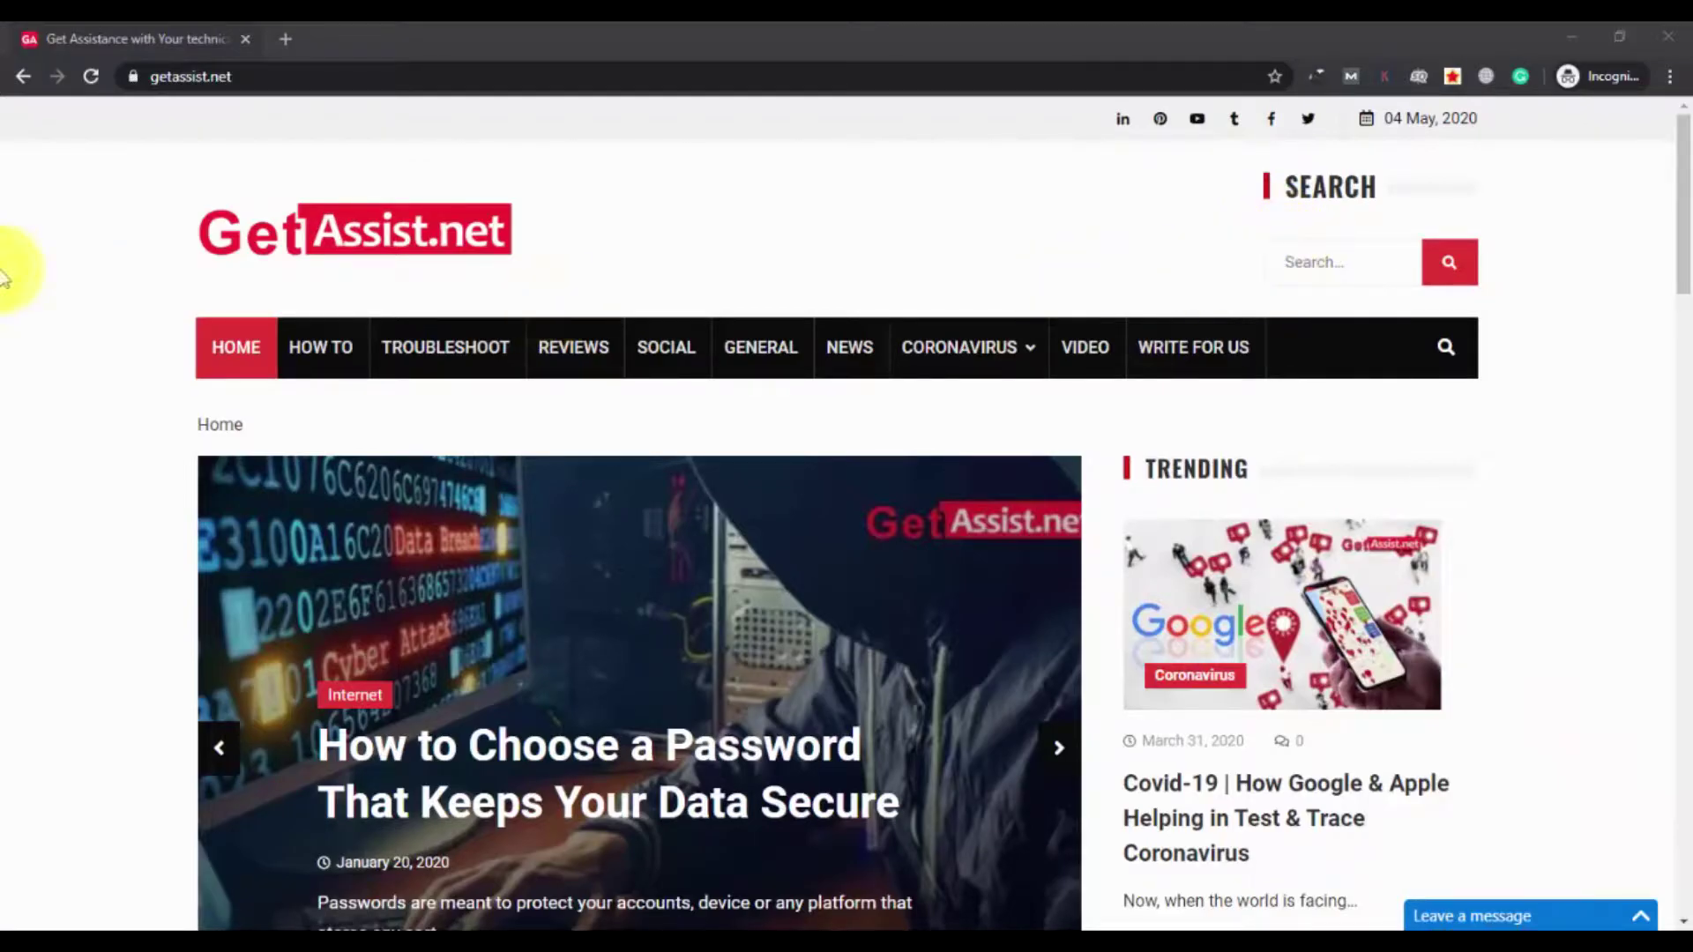
Load gmail.com in a new Chrome tab to reach the inbox.
scroll(226, 336, down, 7)
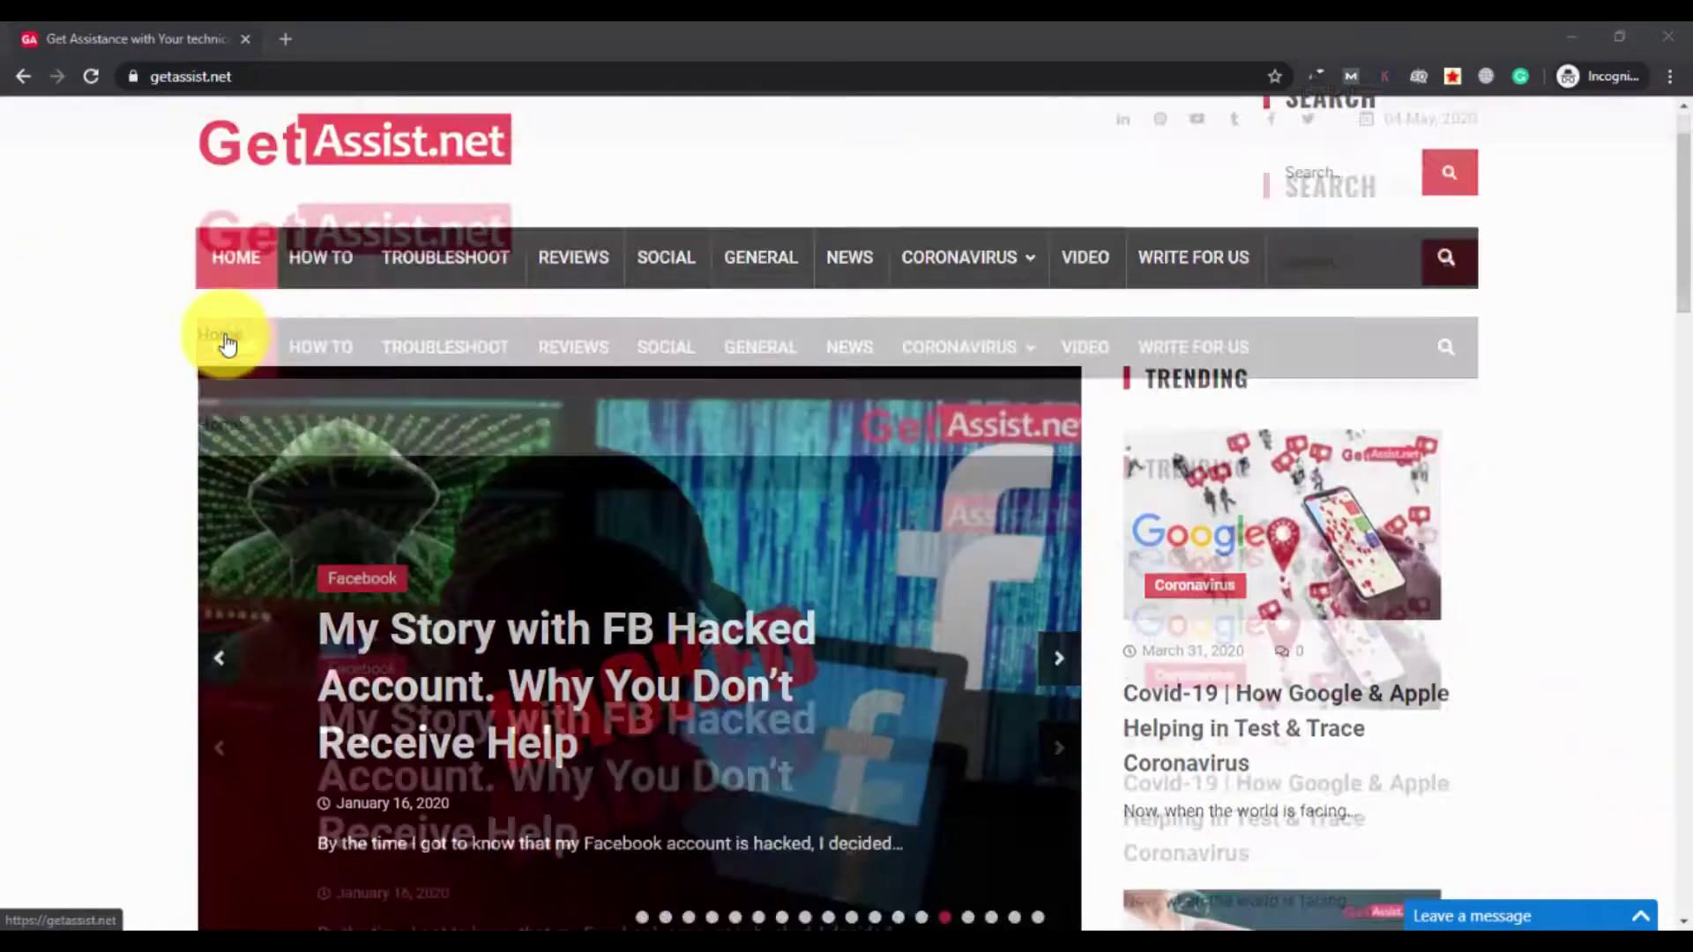
scroll(225, 337, up, 6)
scroll(224, 335, down, 8)
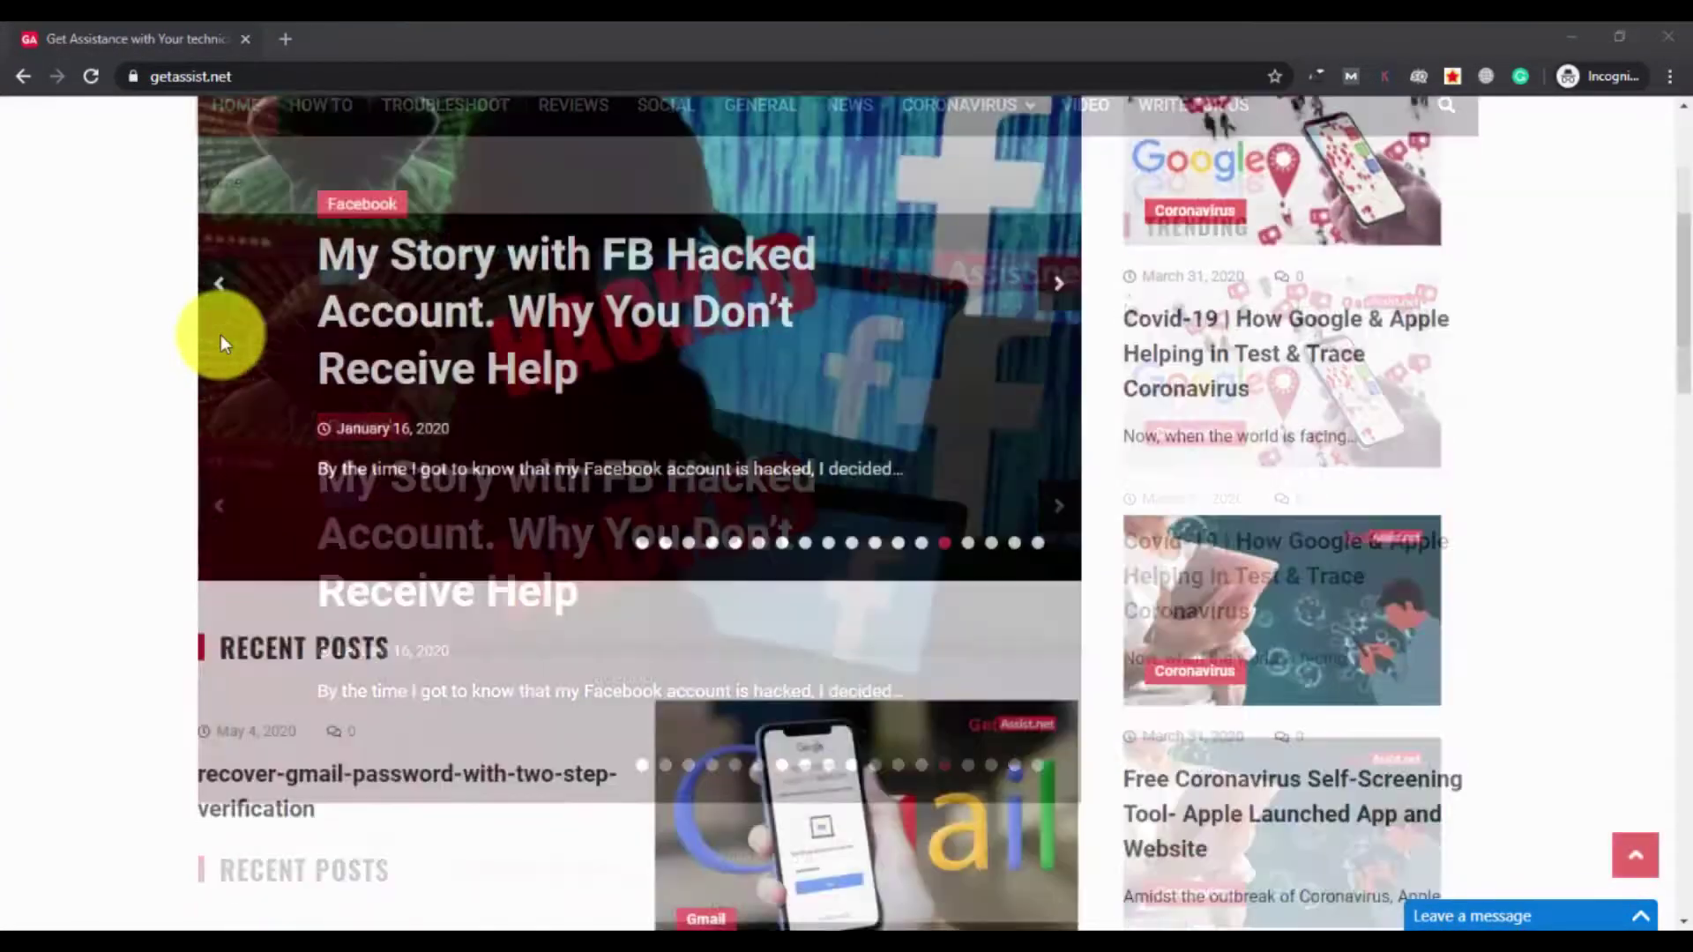
scroll(225, 343, up, 1)
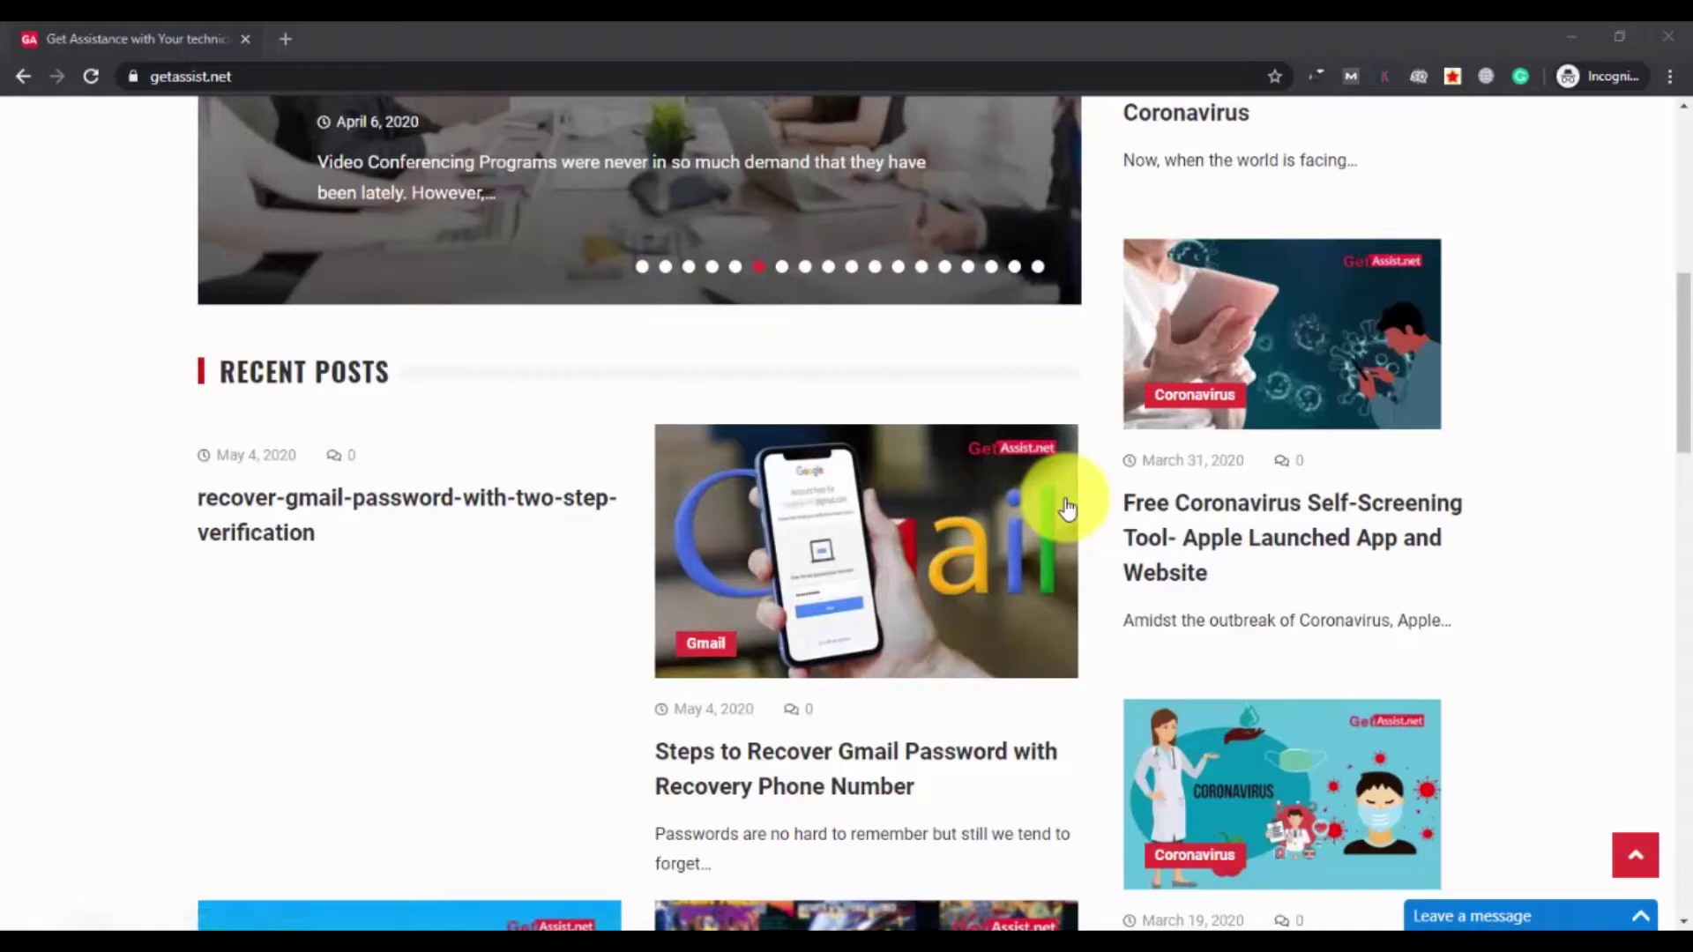
scroll(378, 362, up, 1)
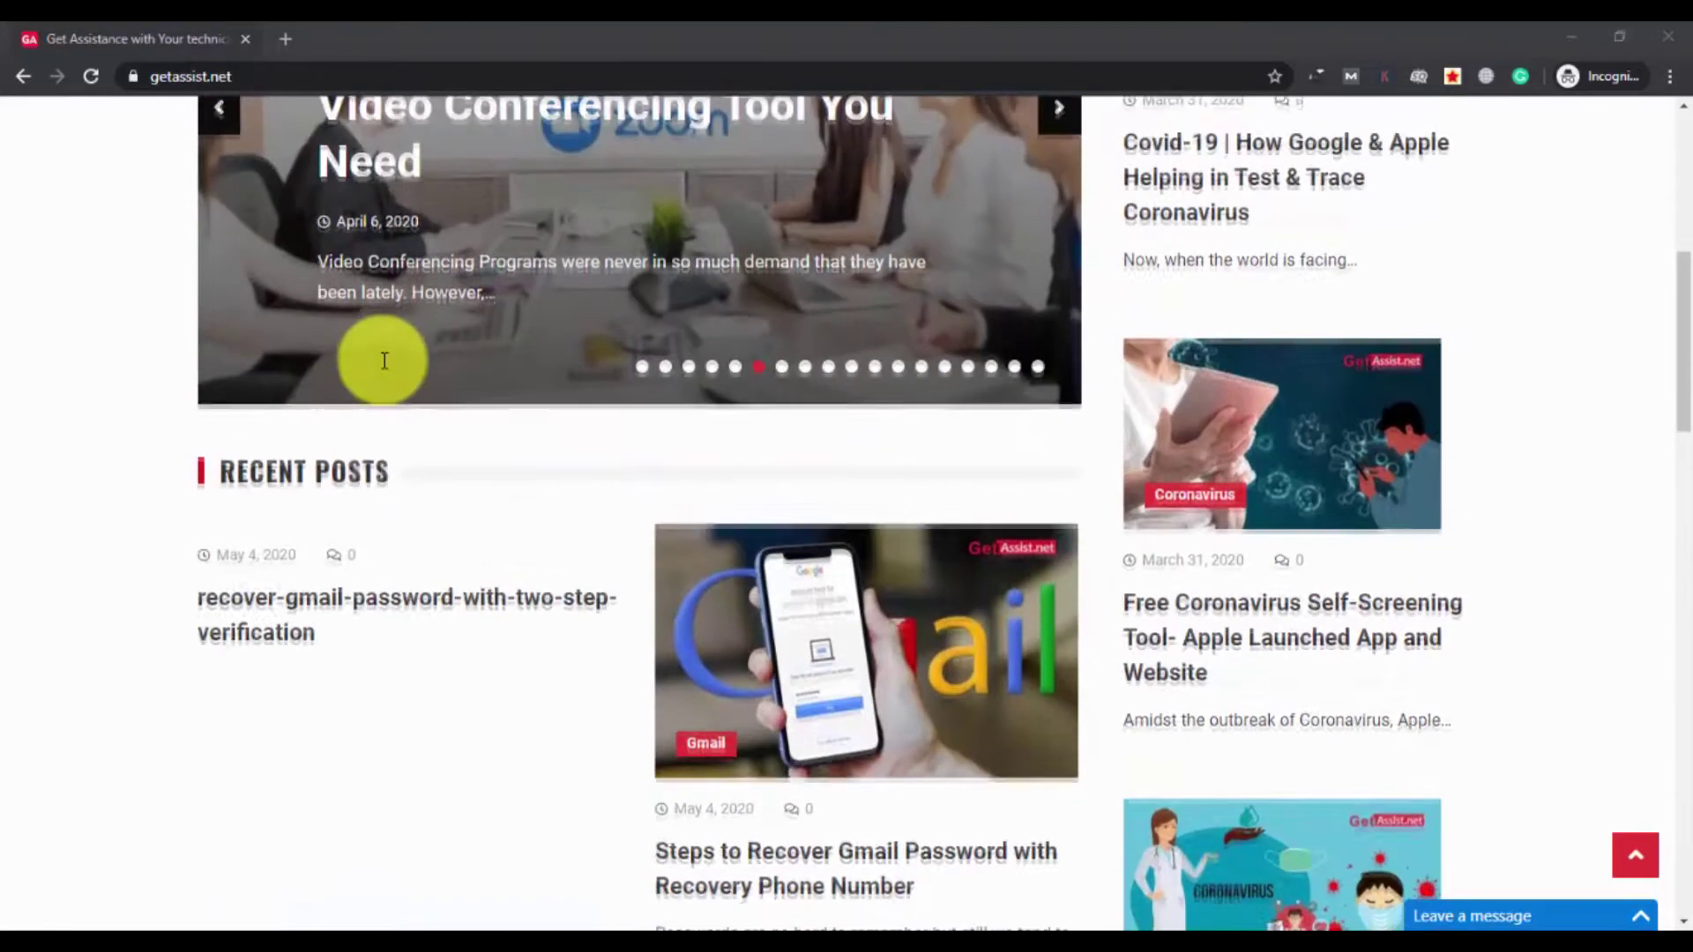
scroll(385, 360, down, 2)
scroll(384, 360, up, 2)
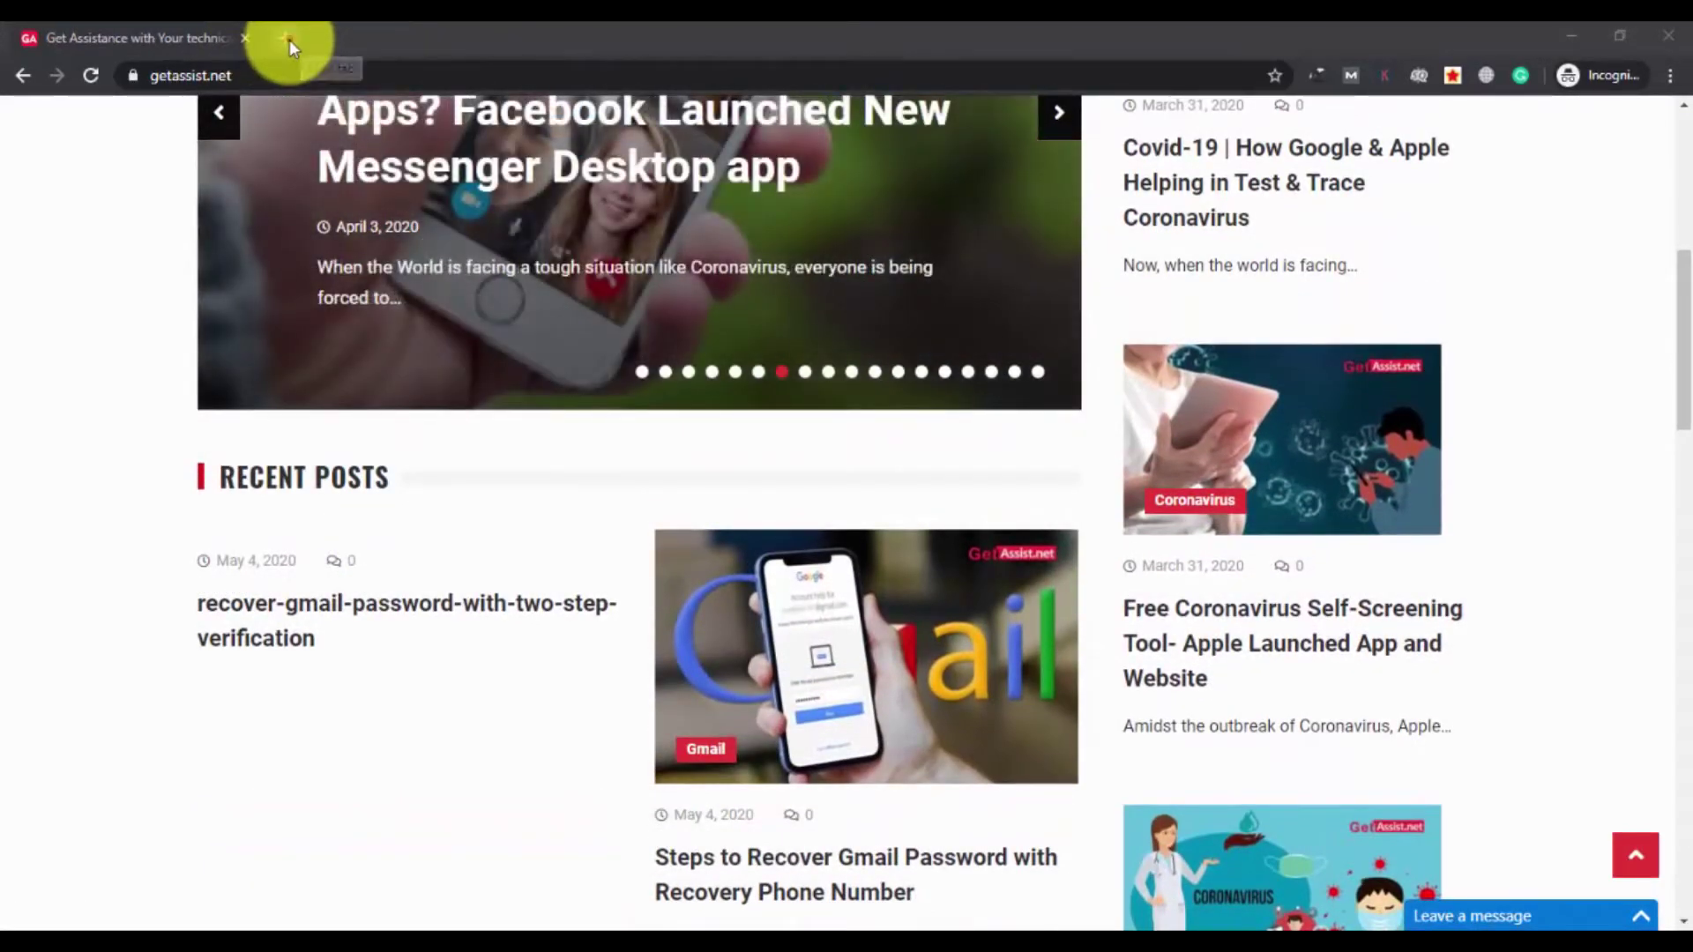
click(288, 39)
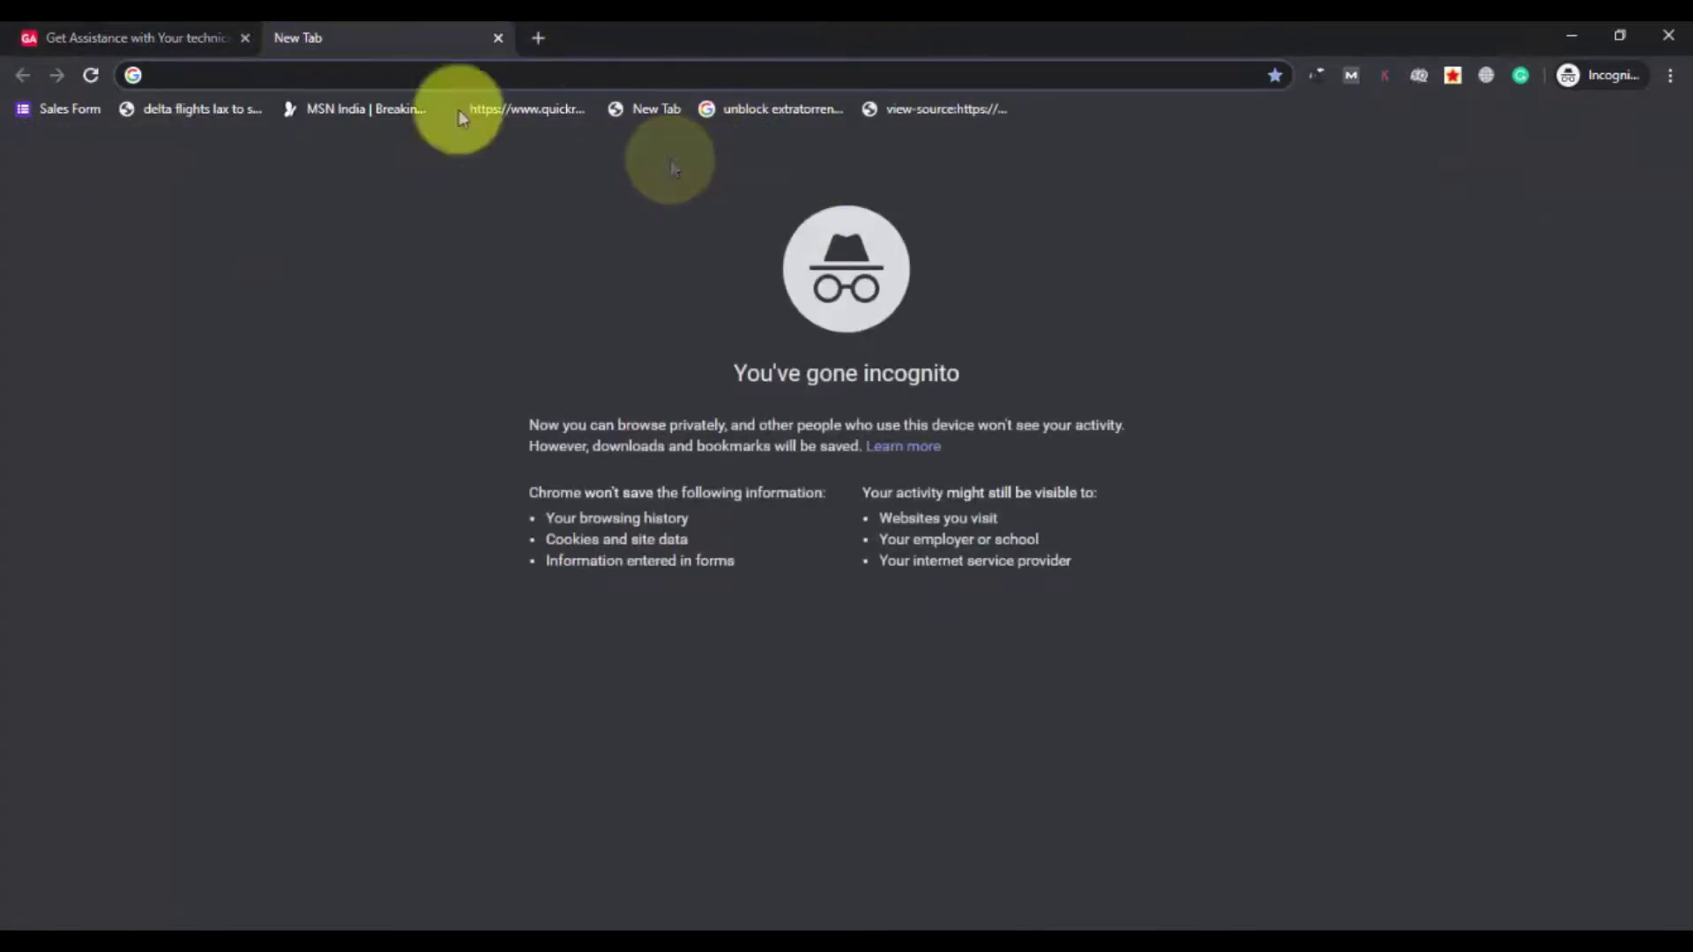
click(448, 76)
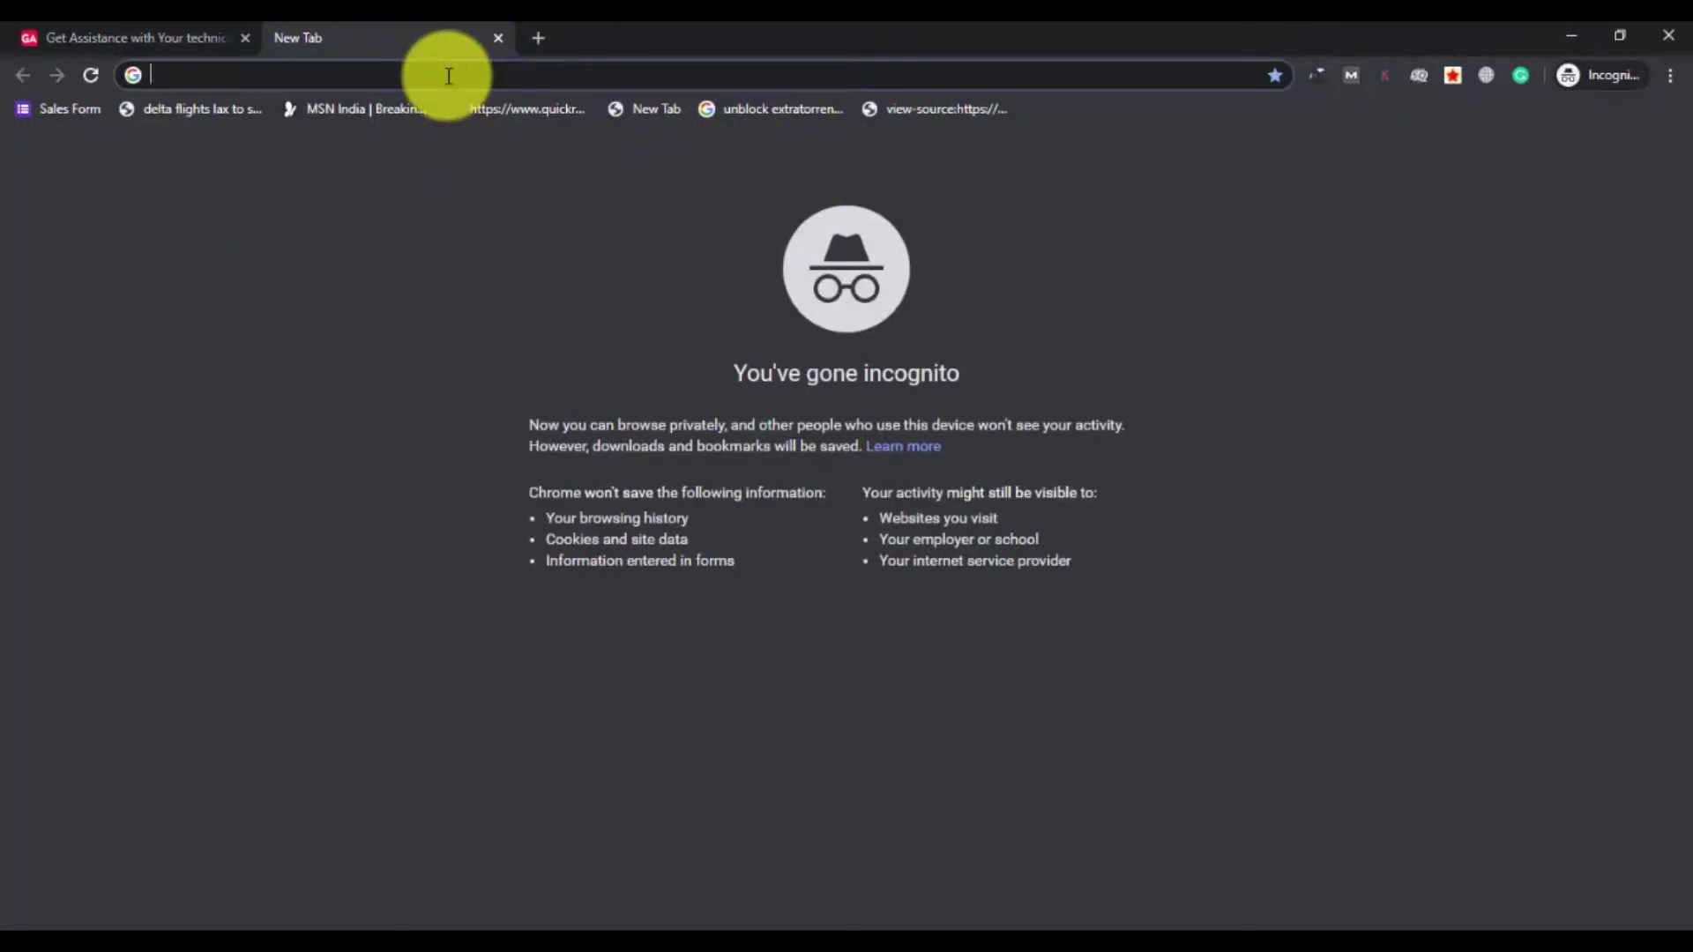
text(gmail)
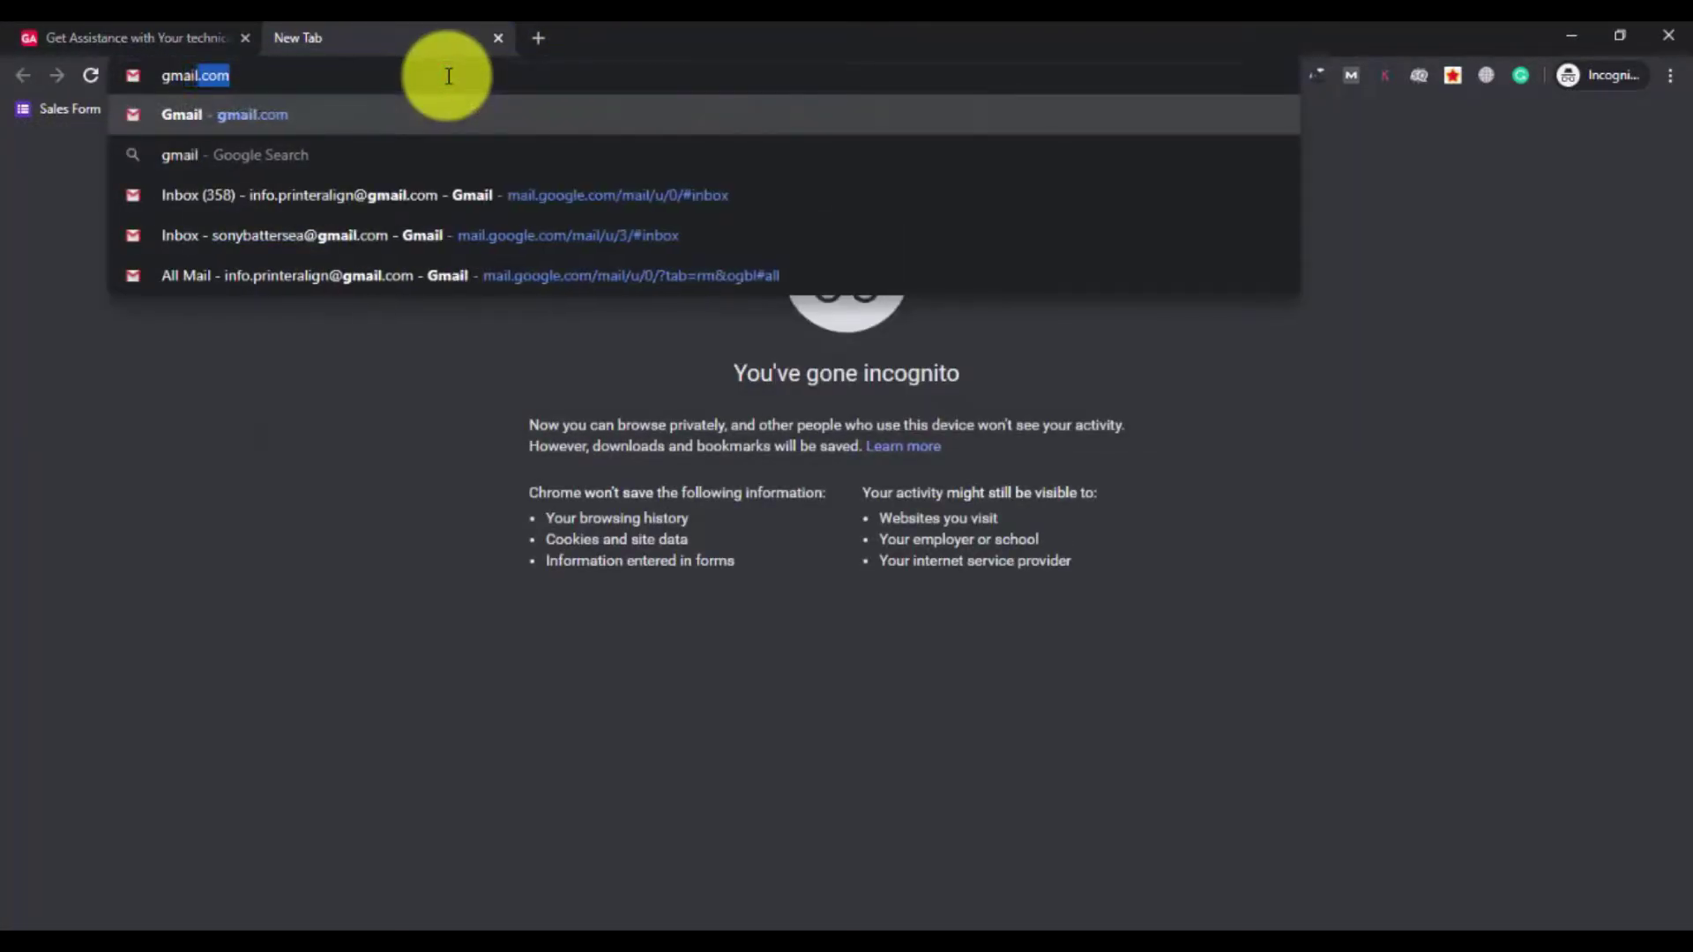
text(.com)
key(Return)
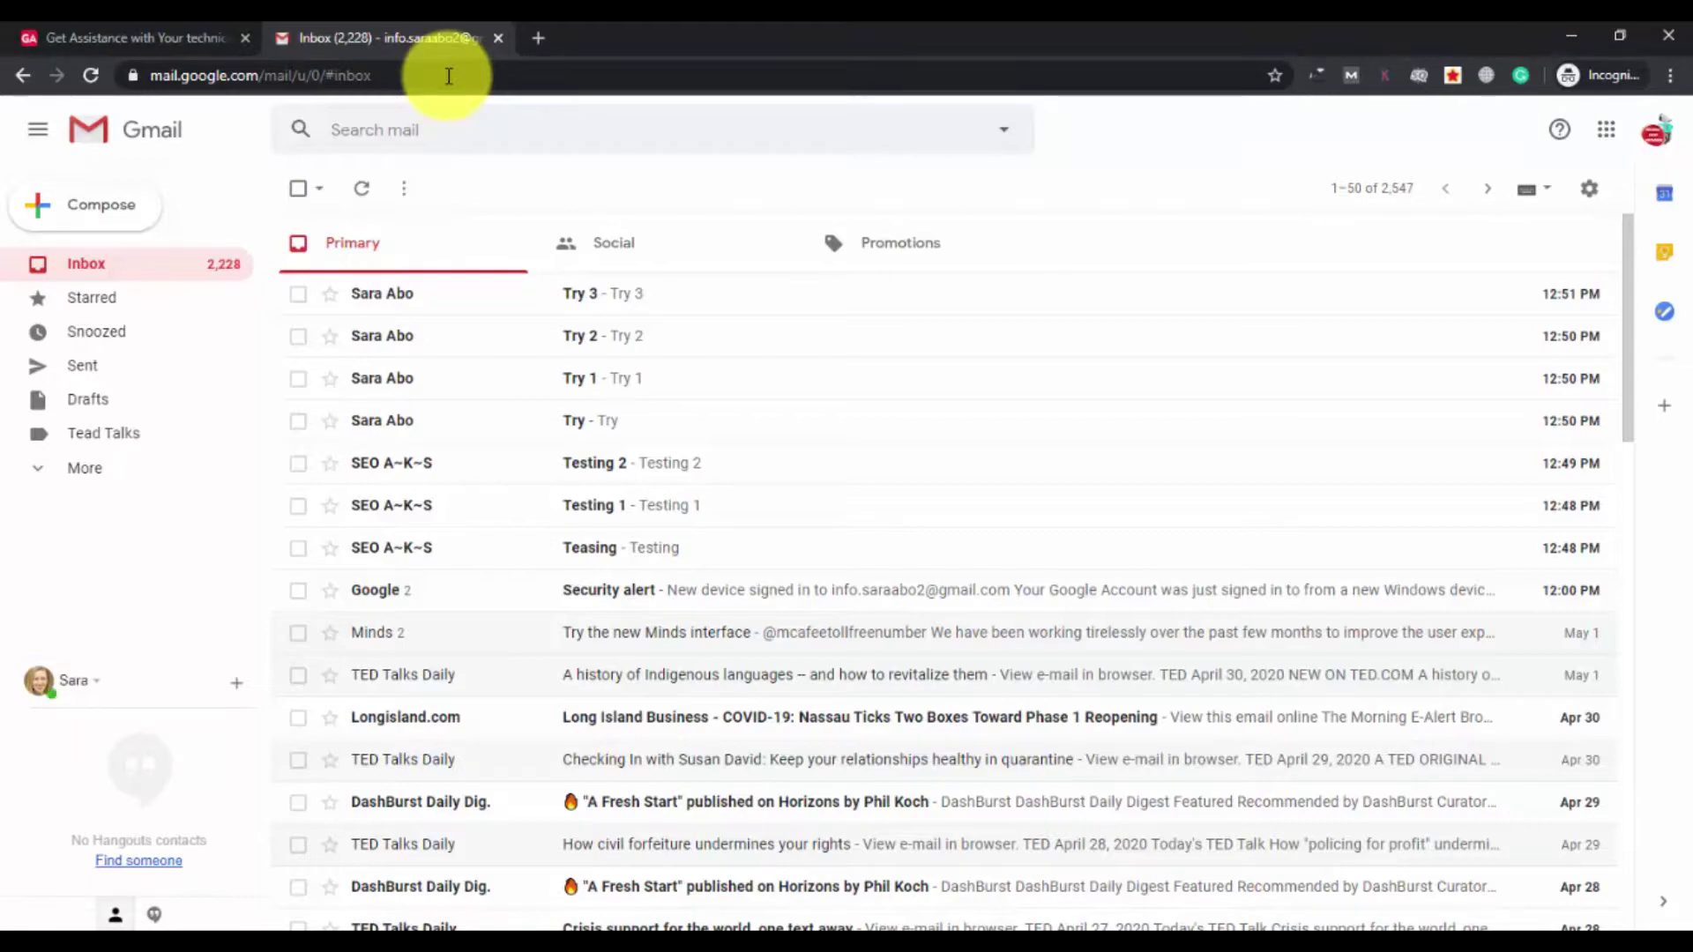
click(1591, 194)
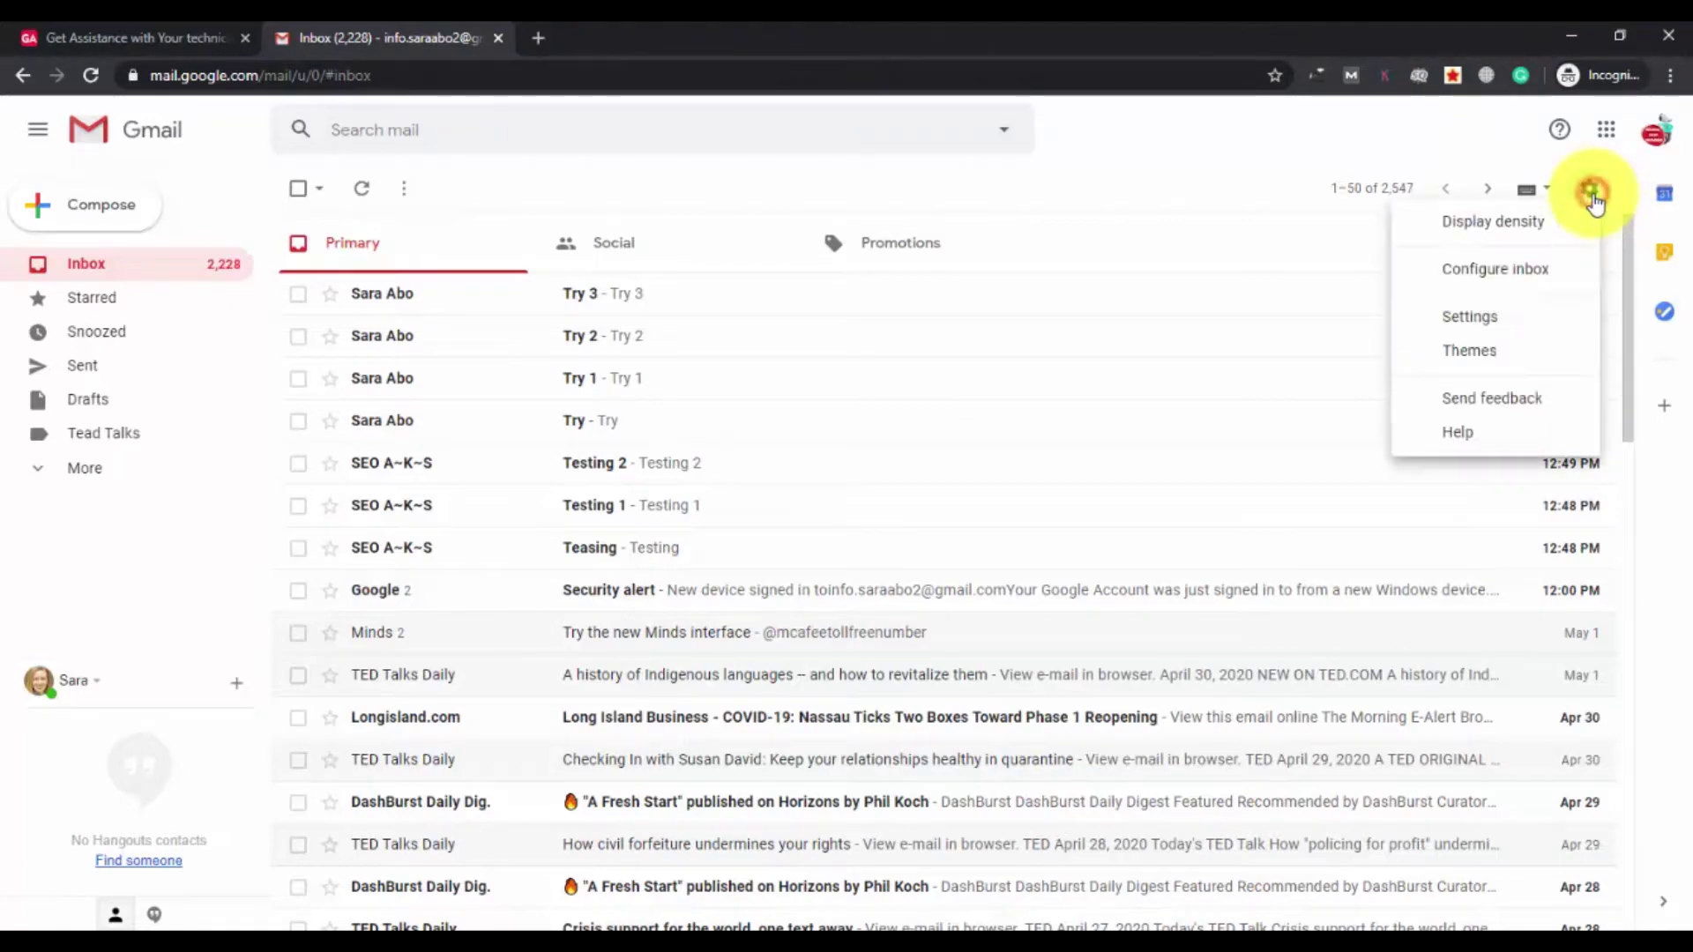
click(1482, 325)
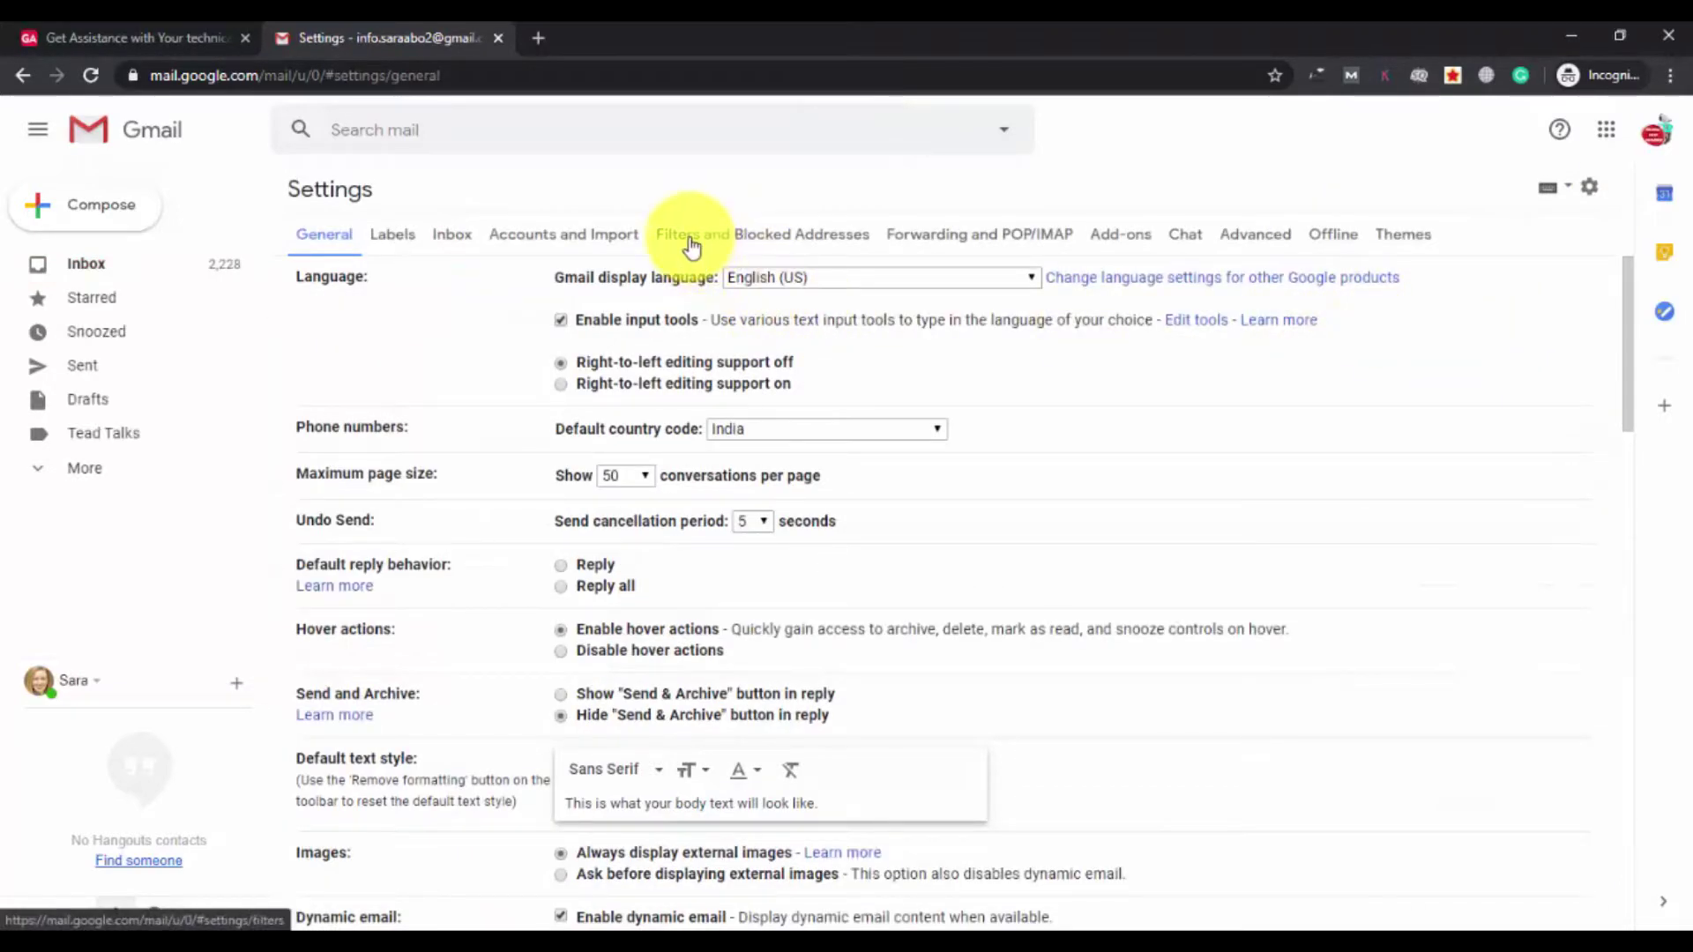
click(693, 236)
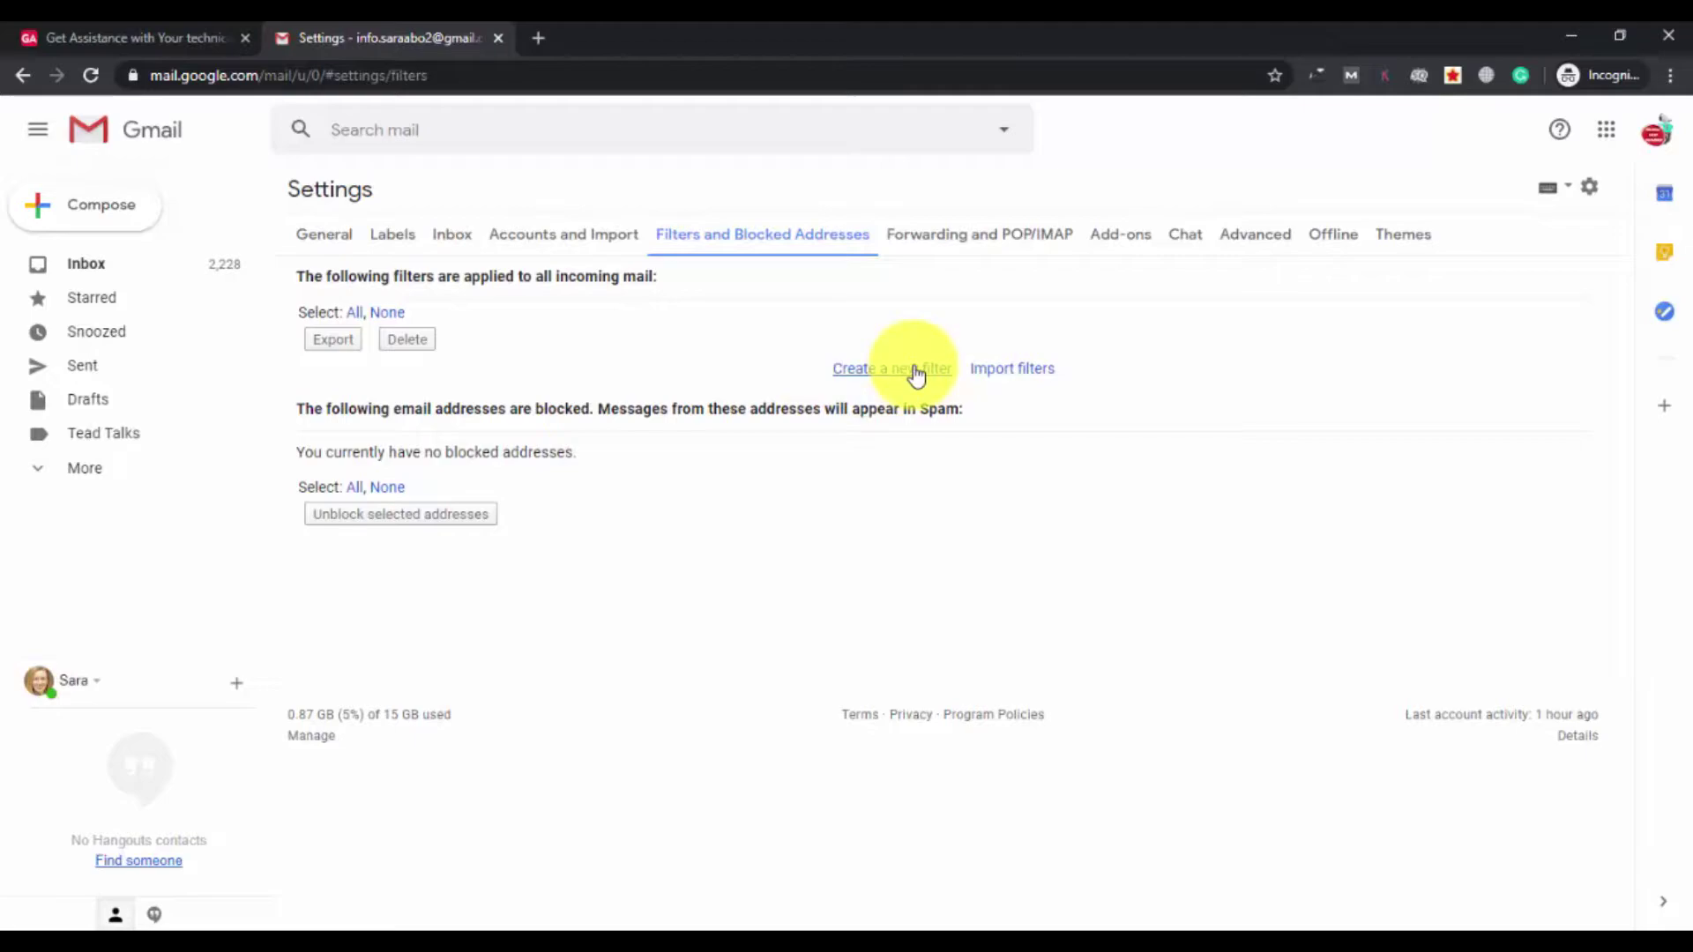
click(104, 263)
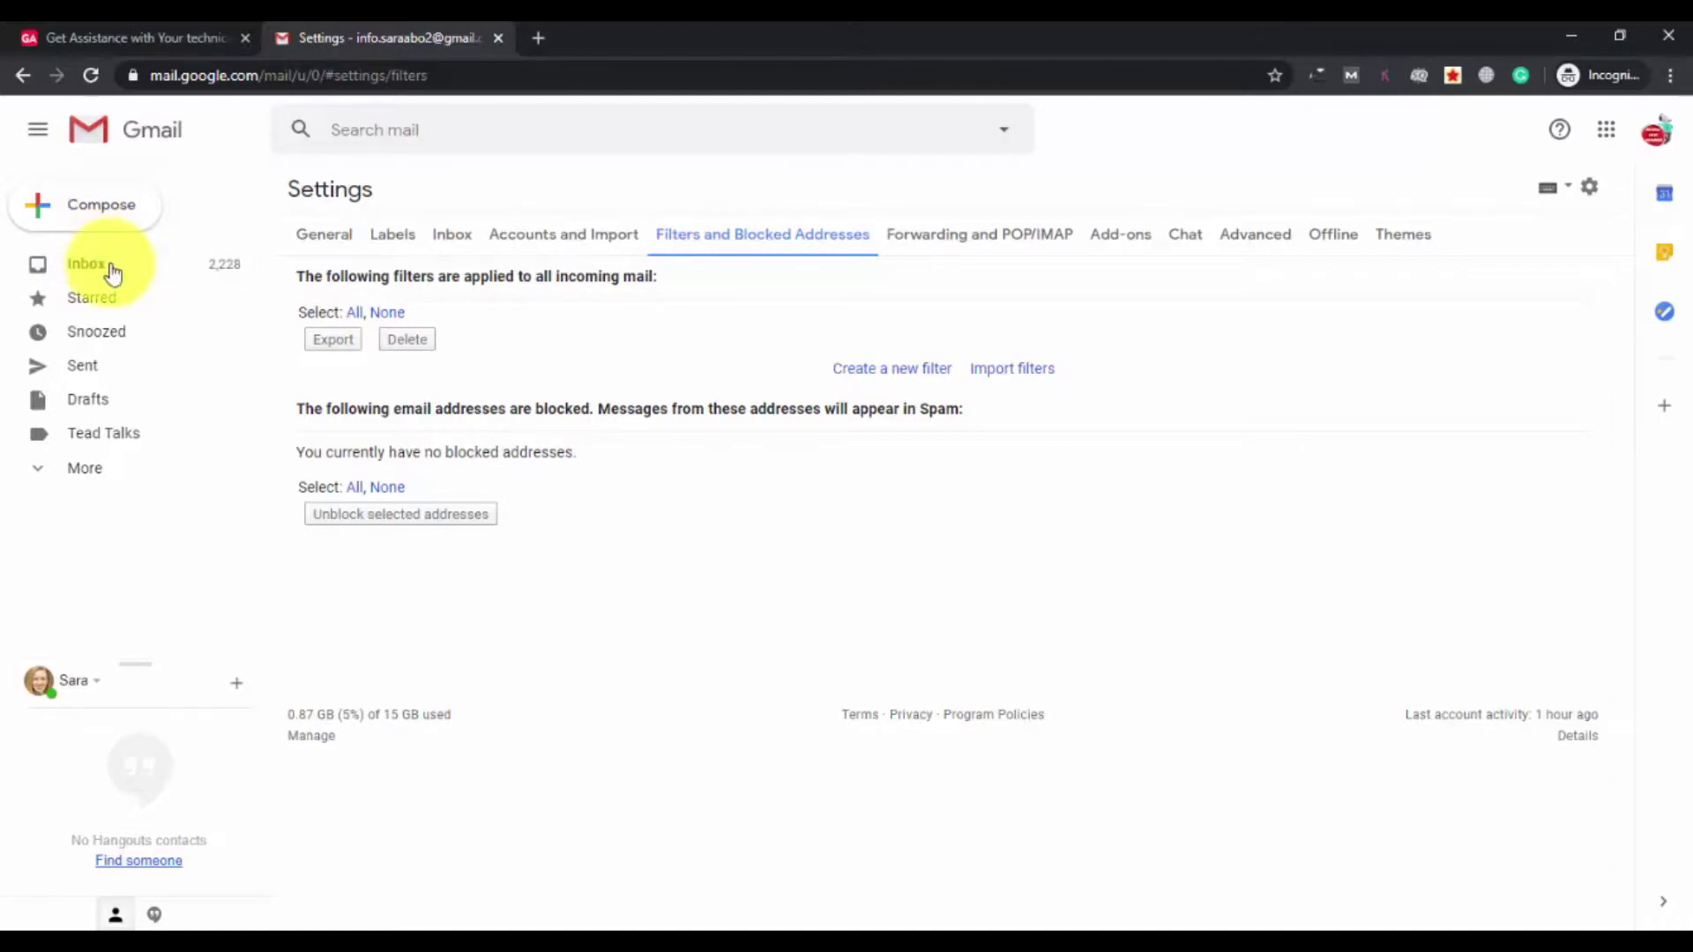
click(102, 266)
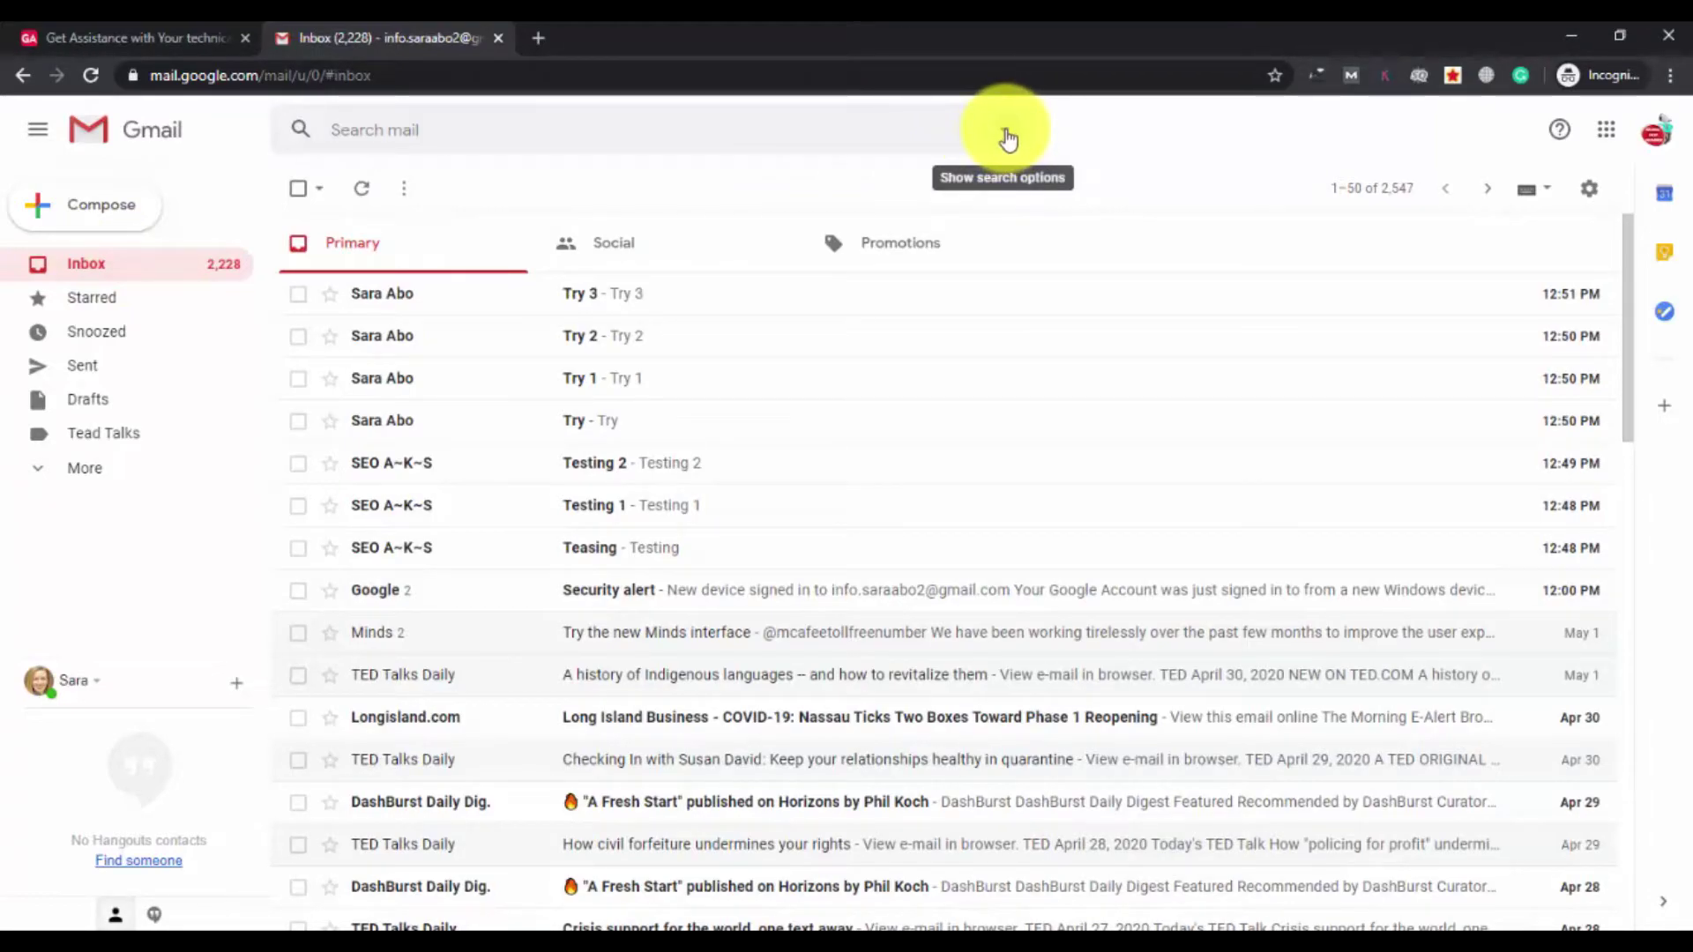
click(1007, 134)
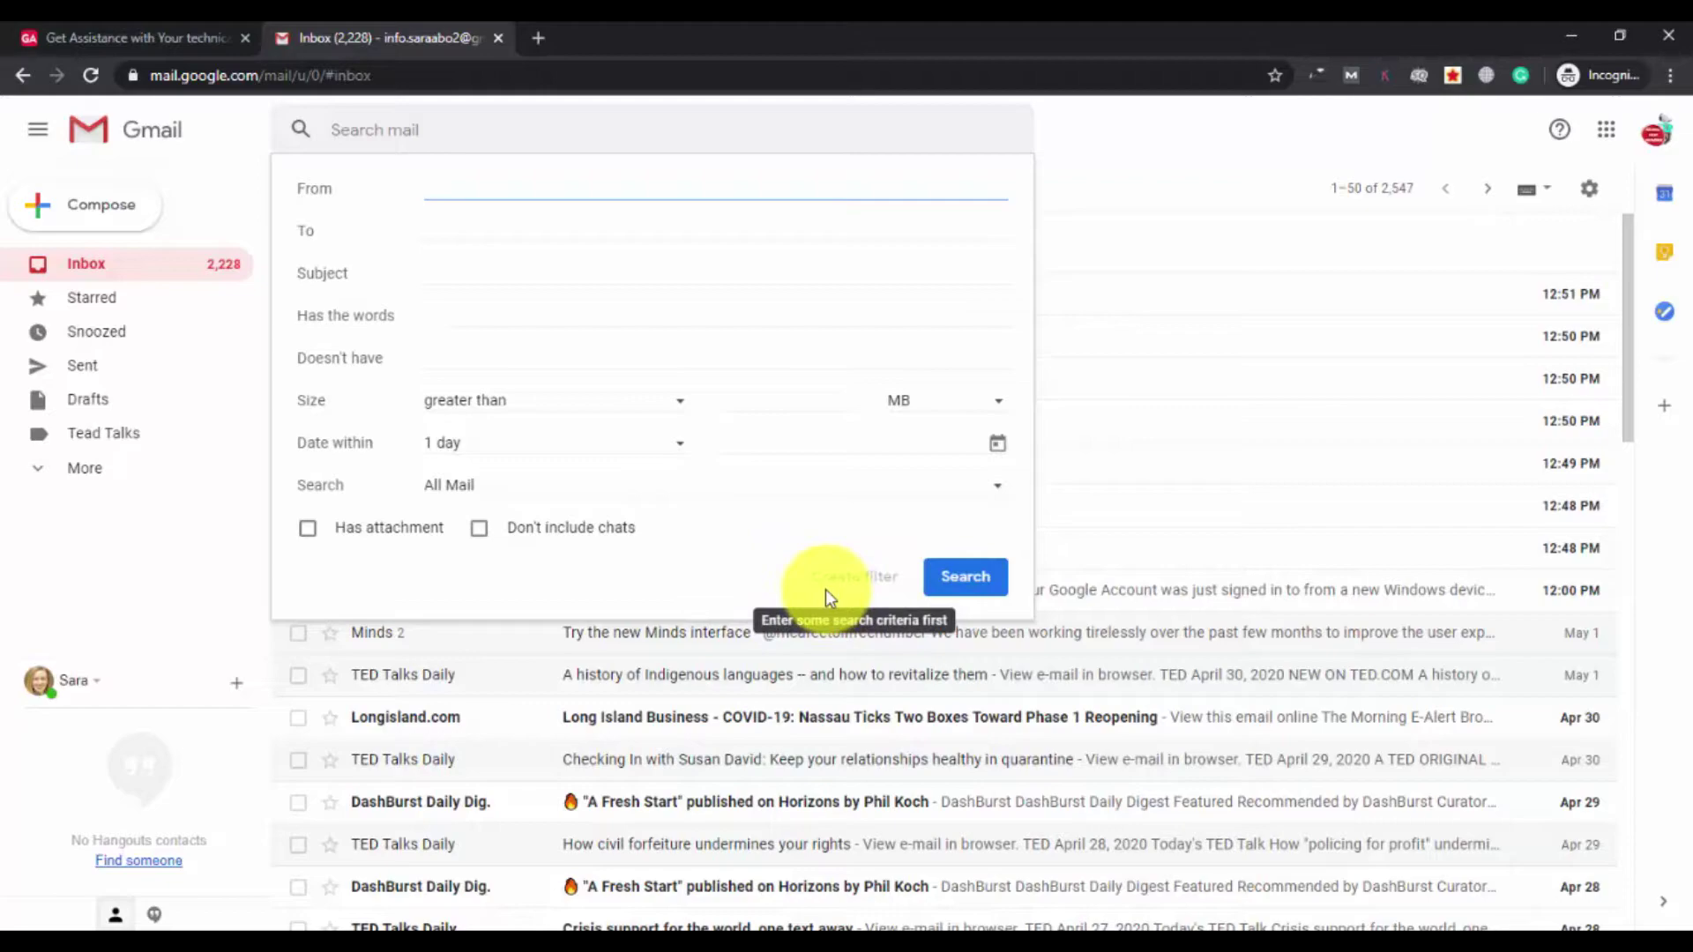
click(565, 191)
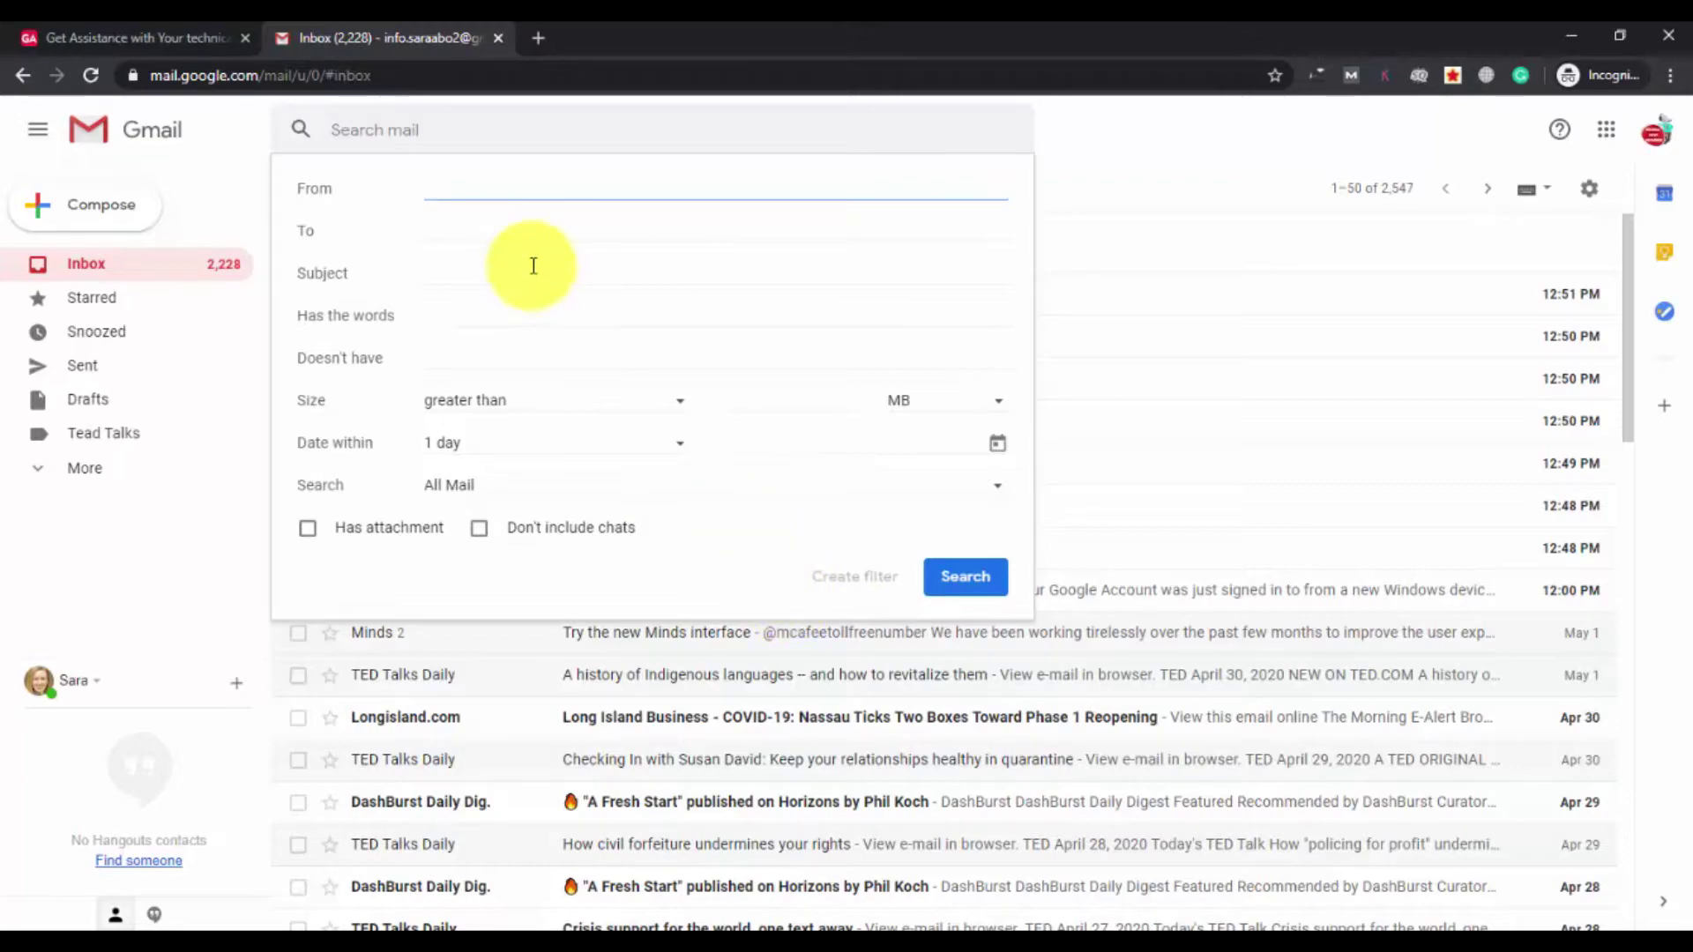
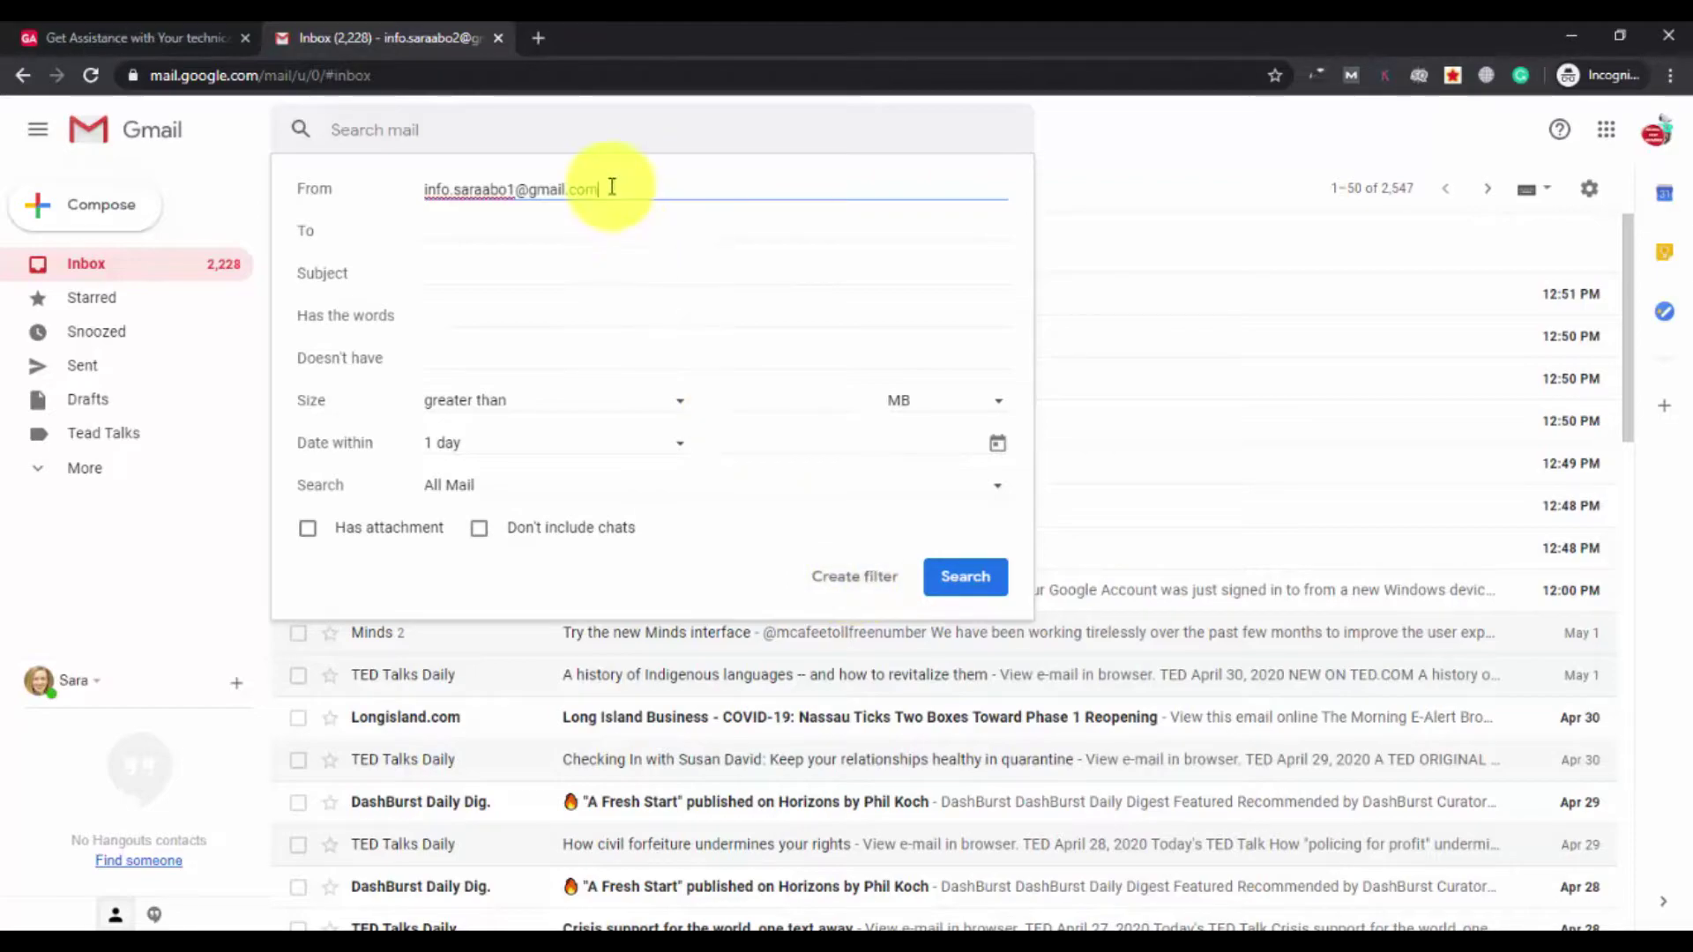
drag(606, 188, 383, 163)
key(BackSpace)
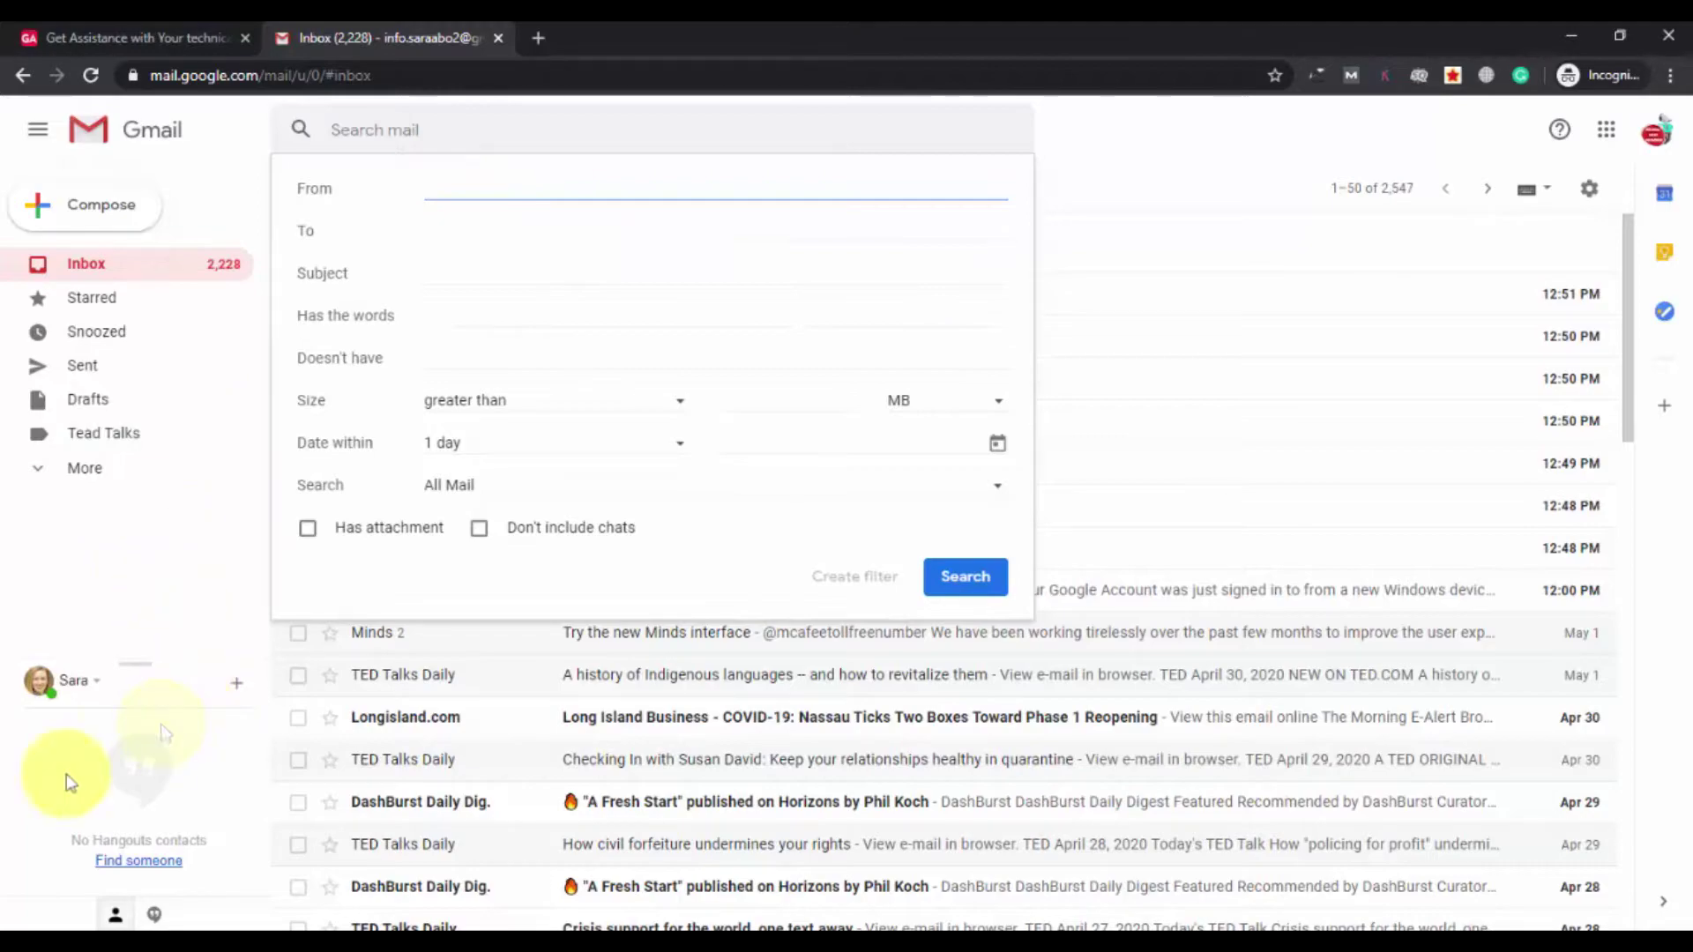
click(8, 818)
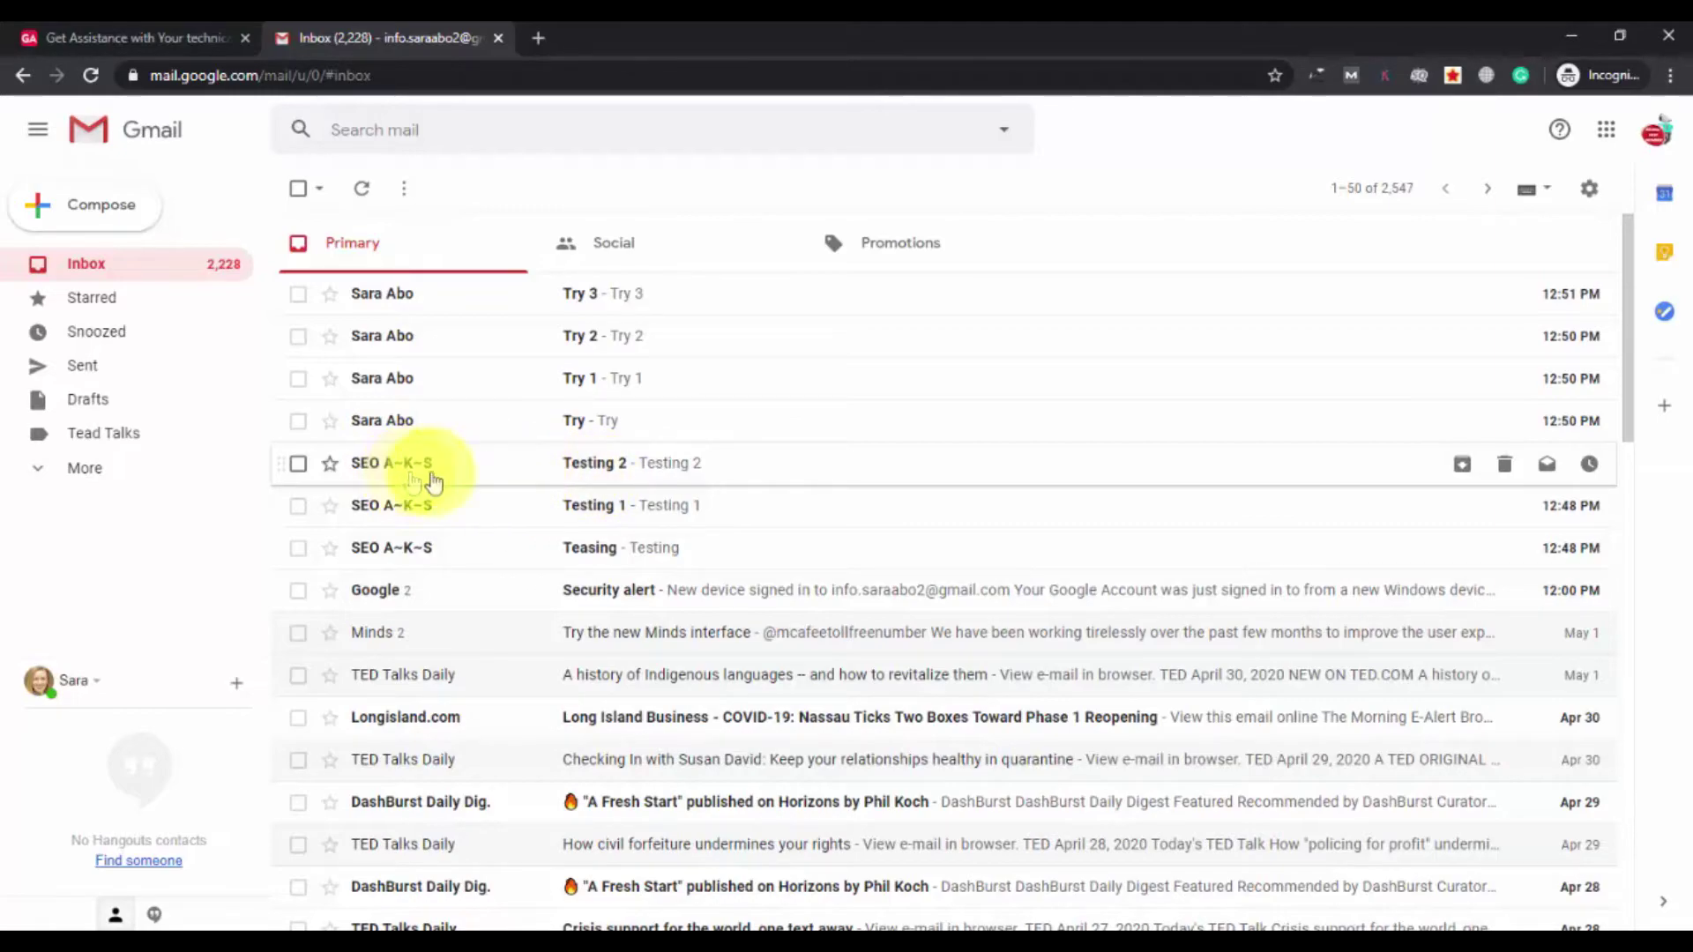
From the Testing 2 email, start a filter for messages like it from that sender.
click(481, 474)
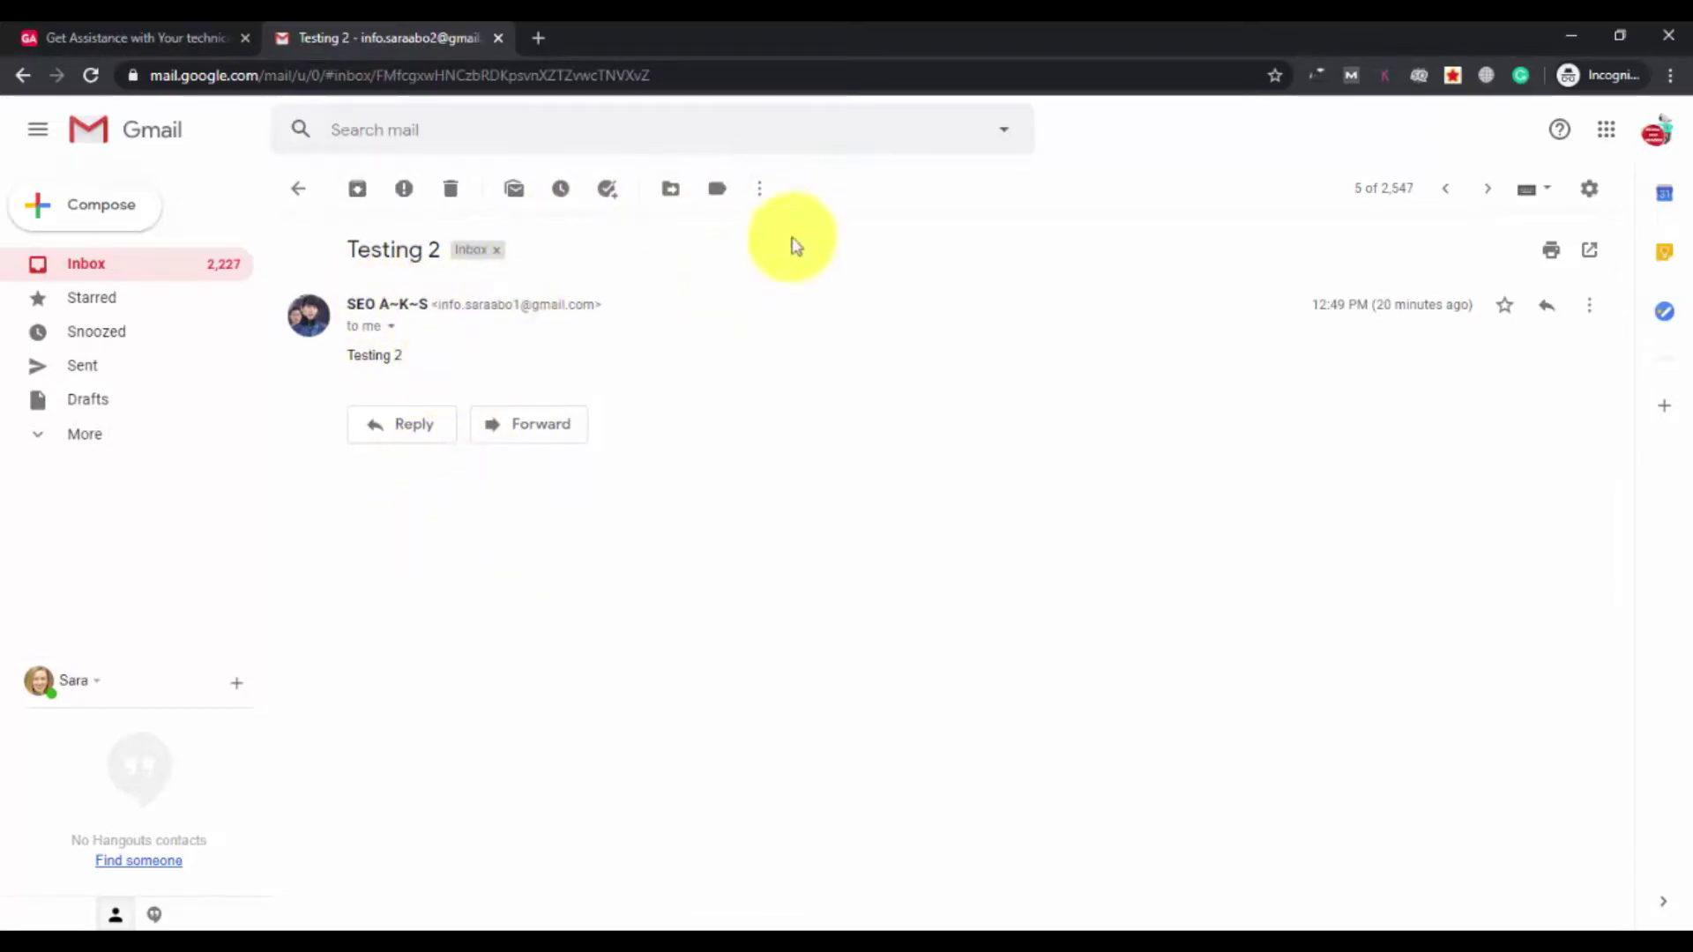
click(760, 192)
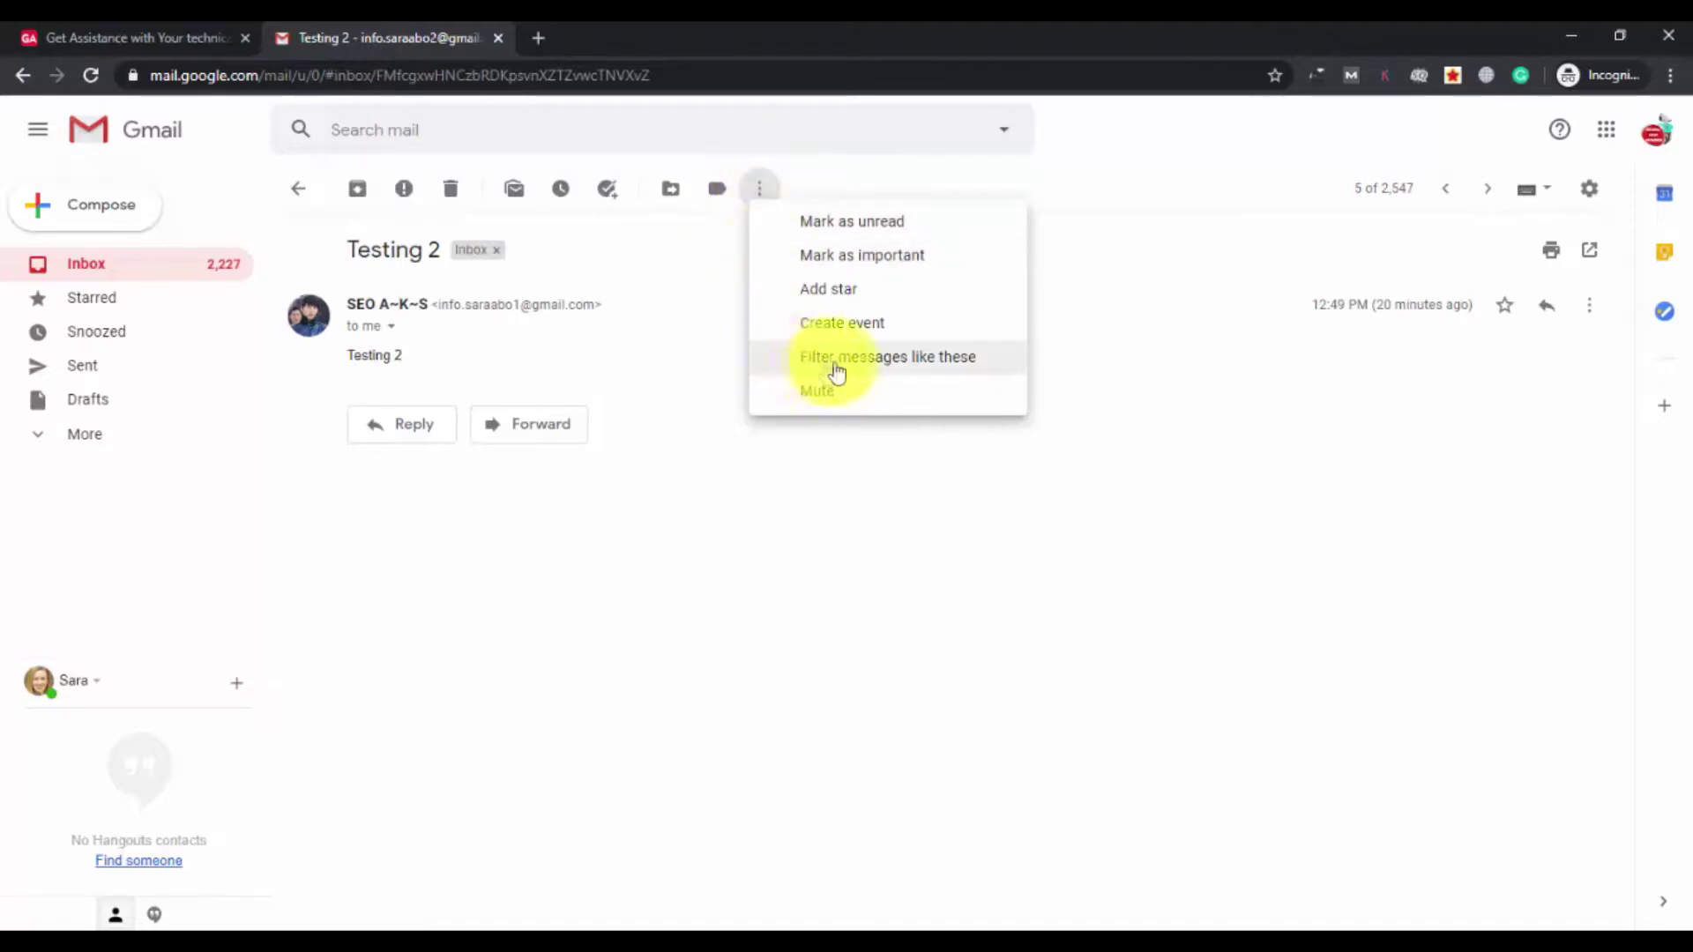
click(948, 364)
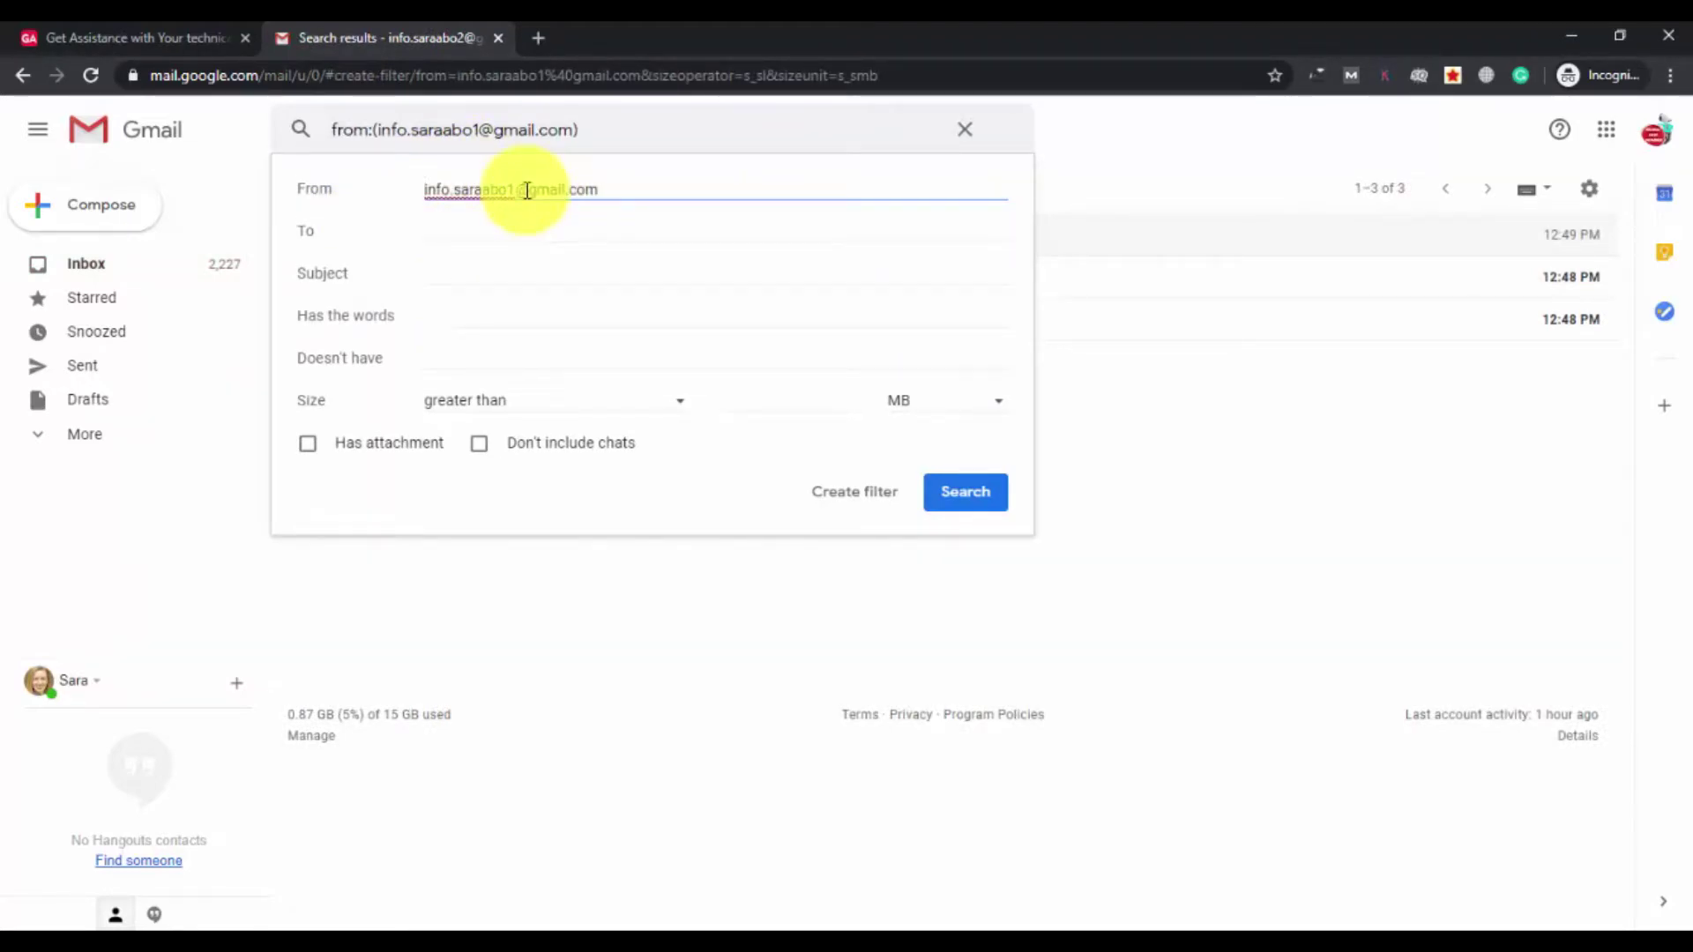
Review the remaining search criteria, keeping only the sender, and continue to the filter actions.
click(499, 230)
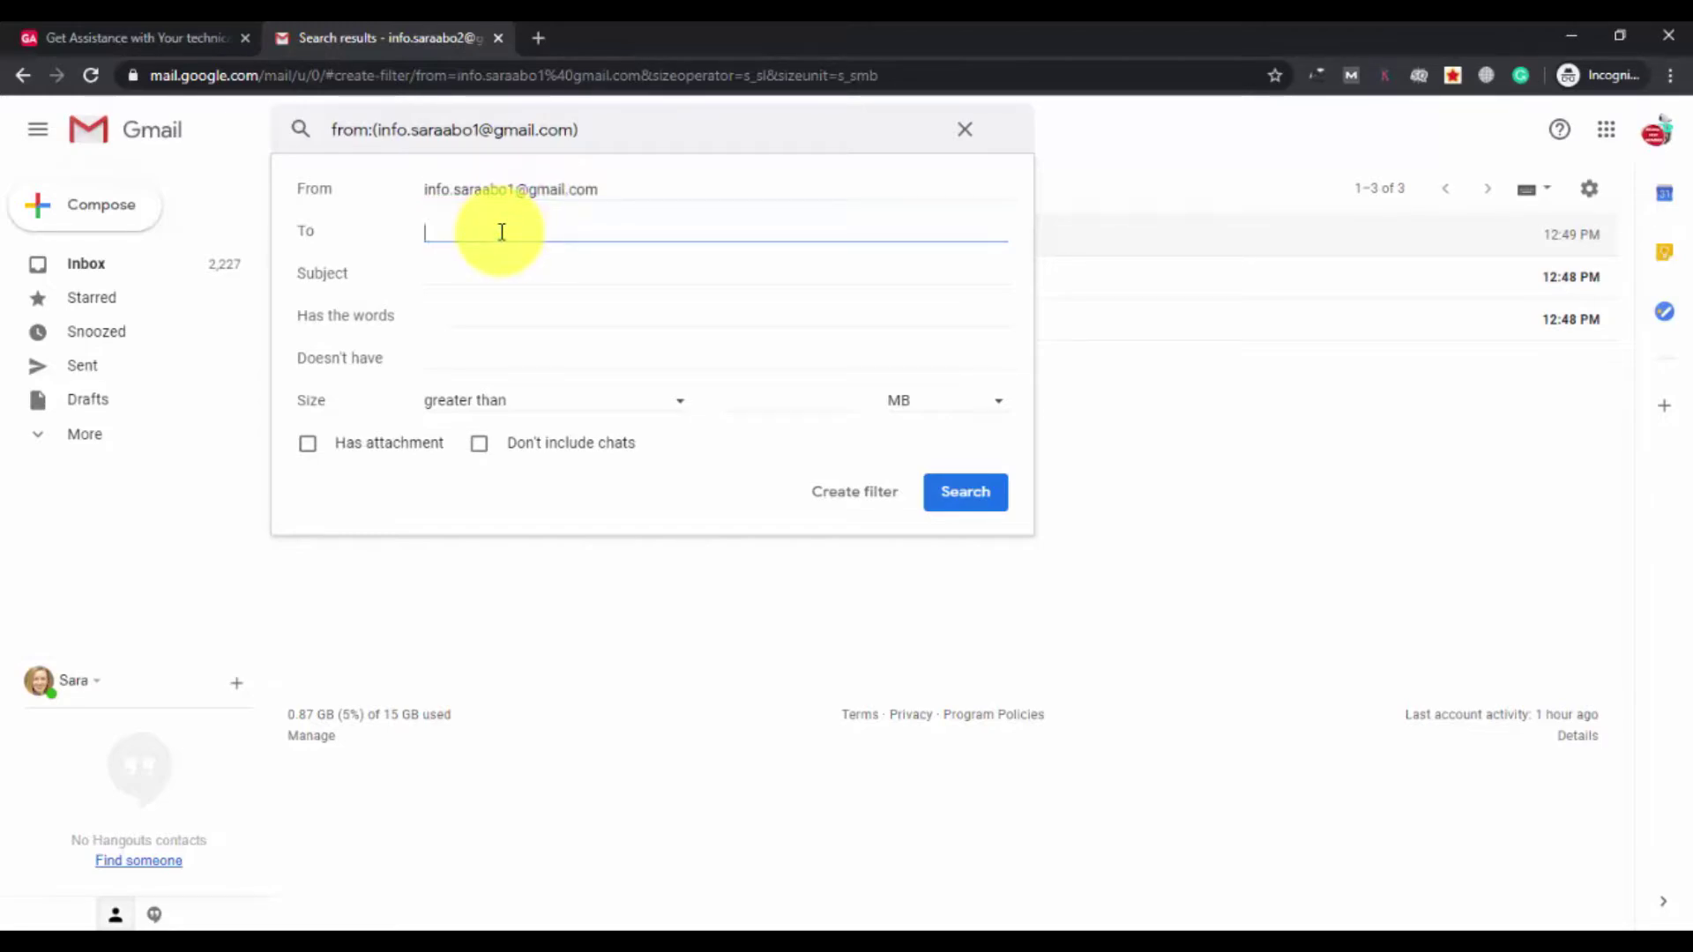
click(489, 274)
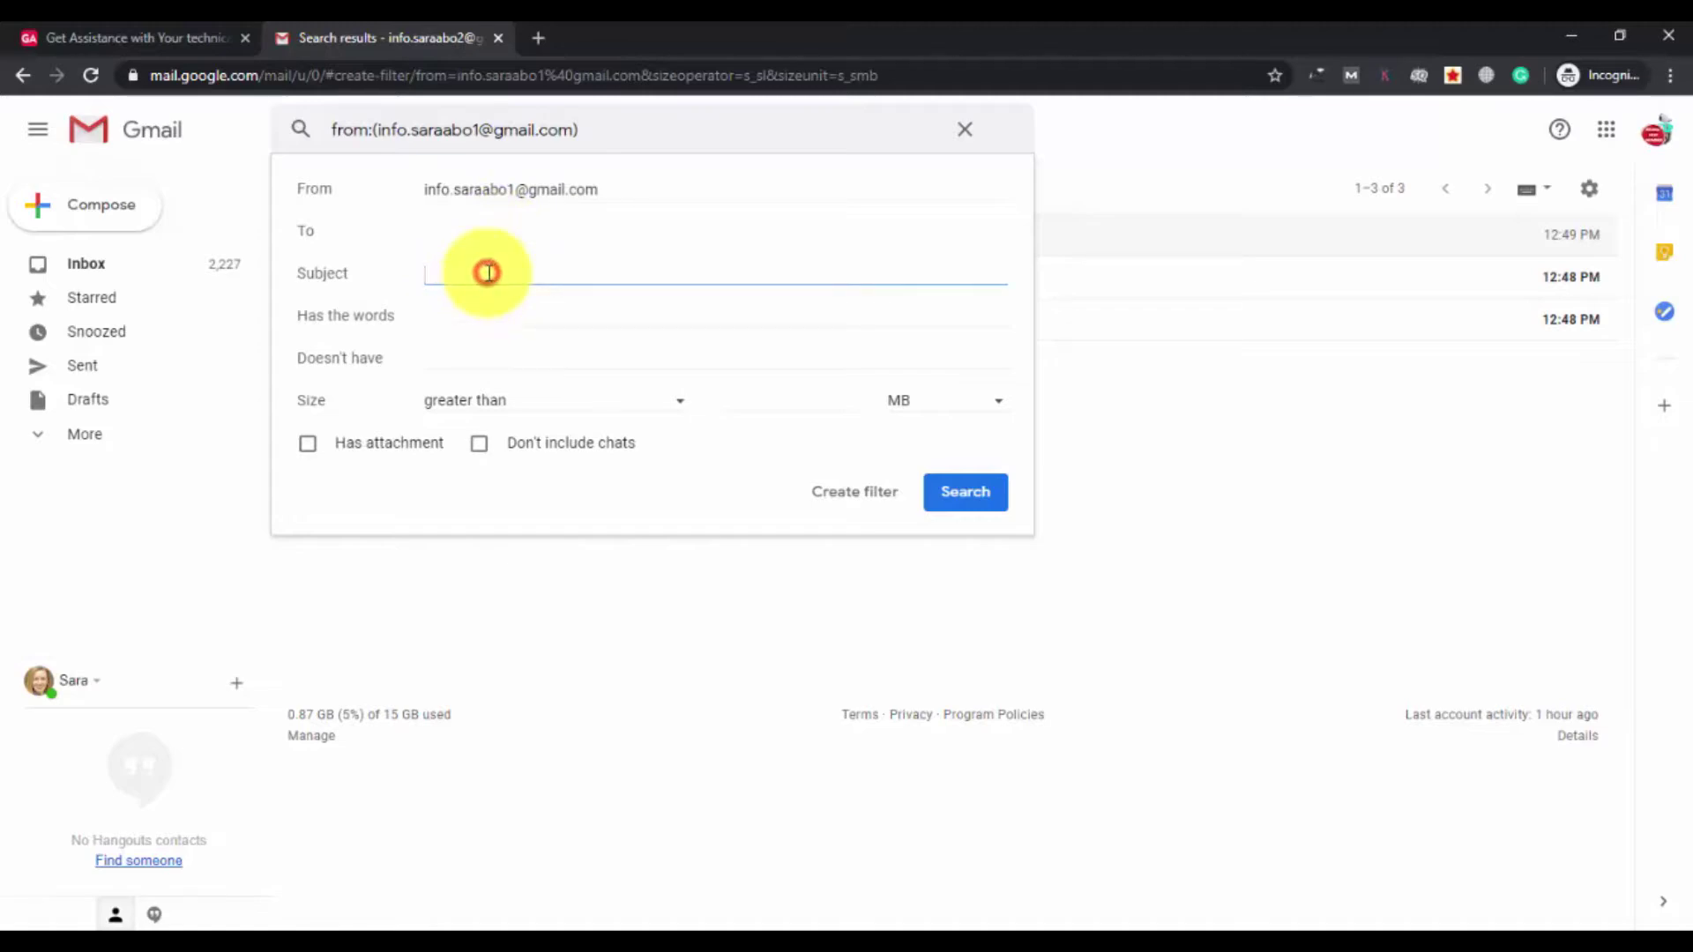
click(471, 320)
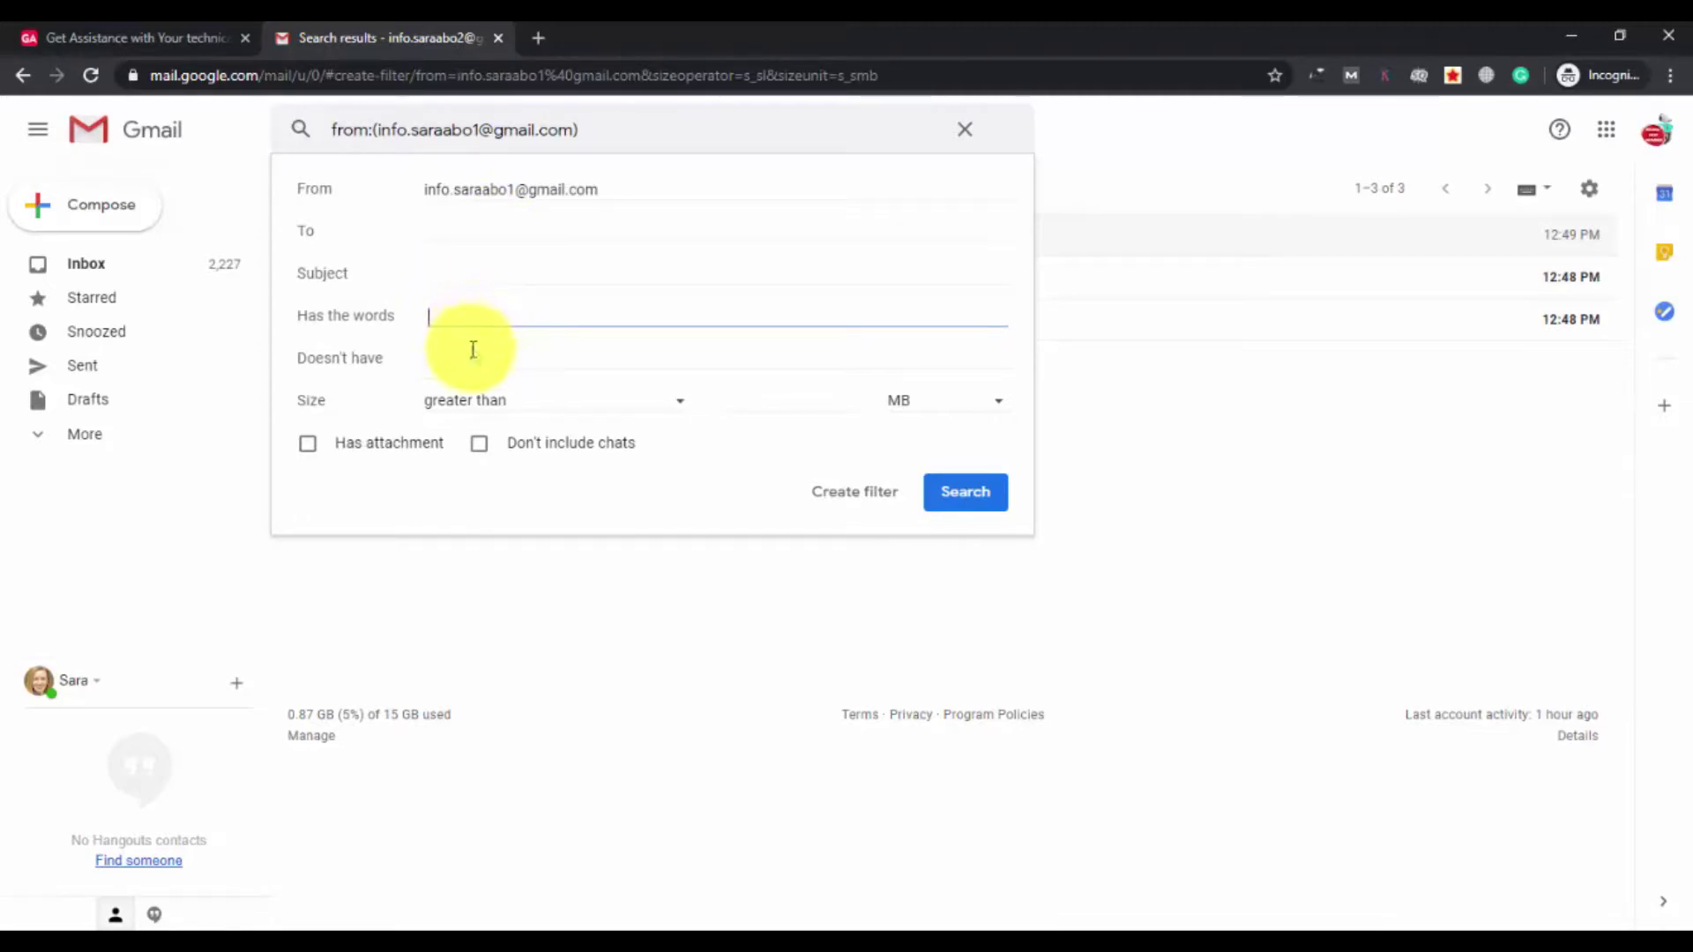
click(473, 351)
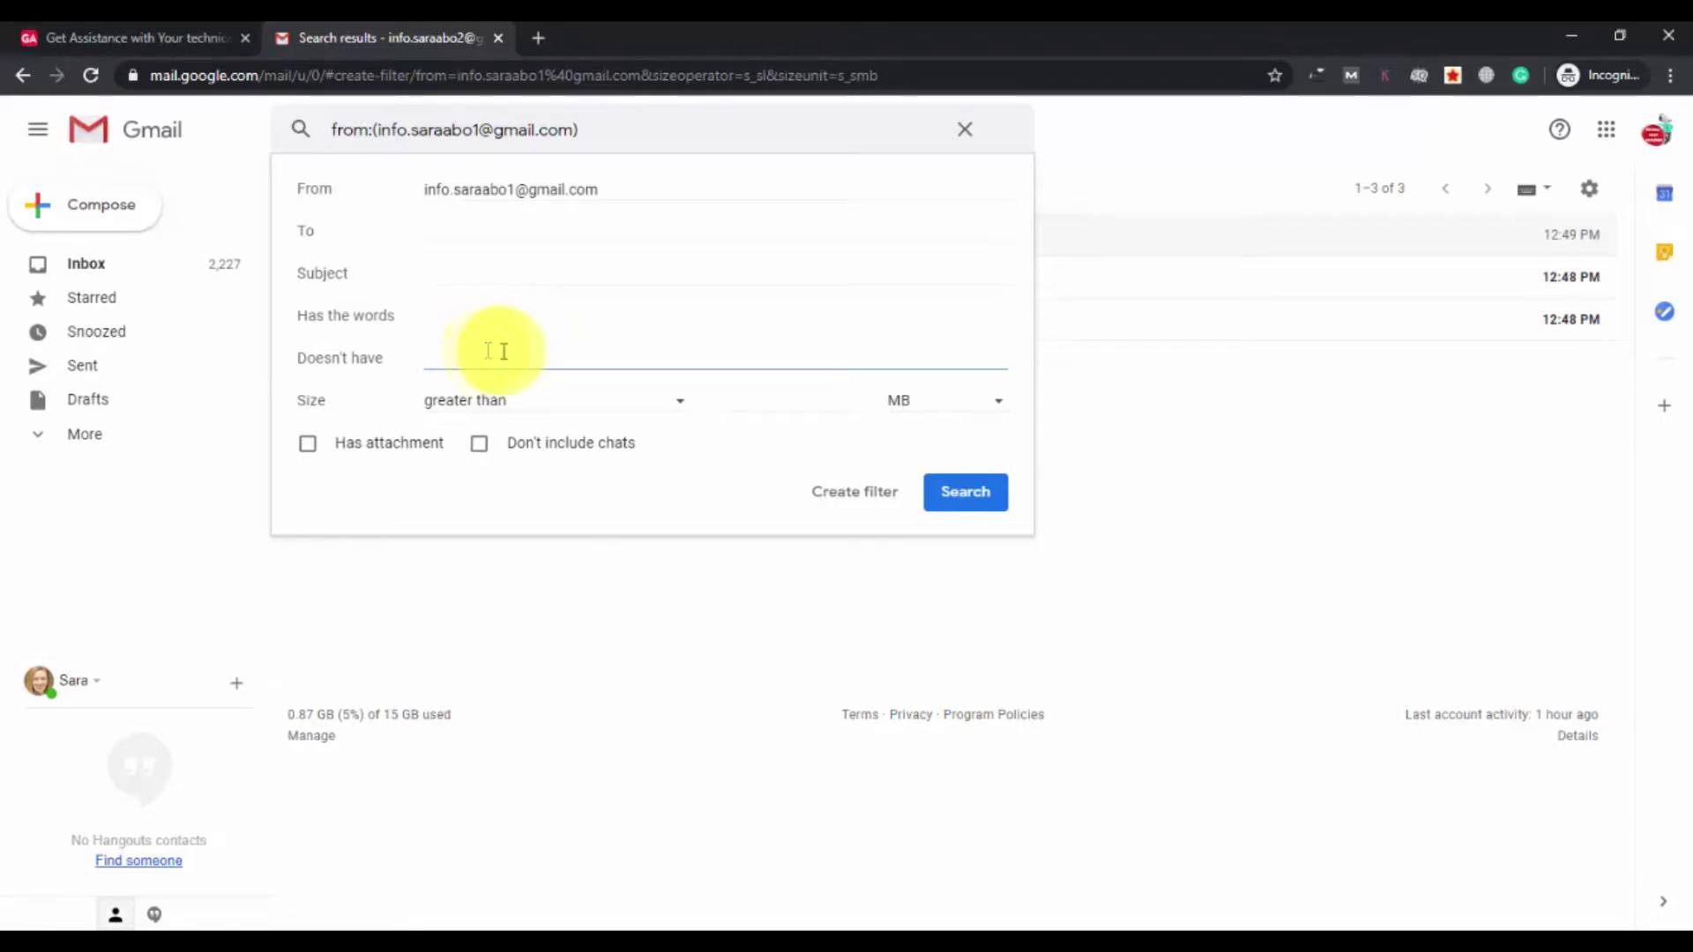
click(734, 405)
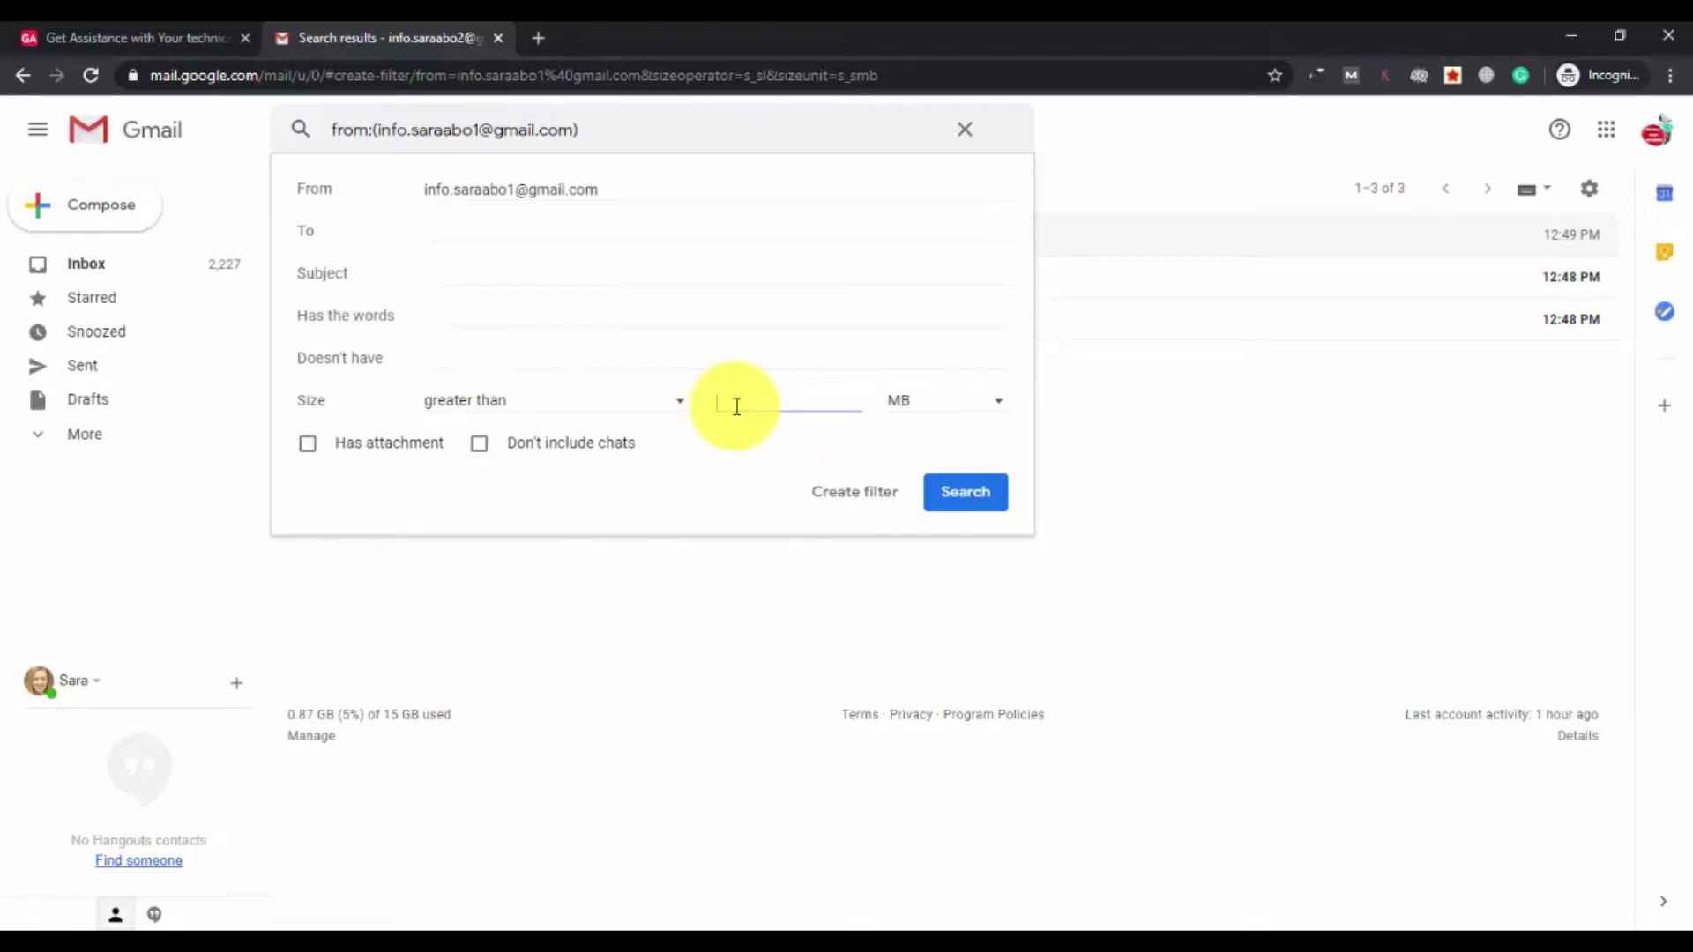
click(308, 446)
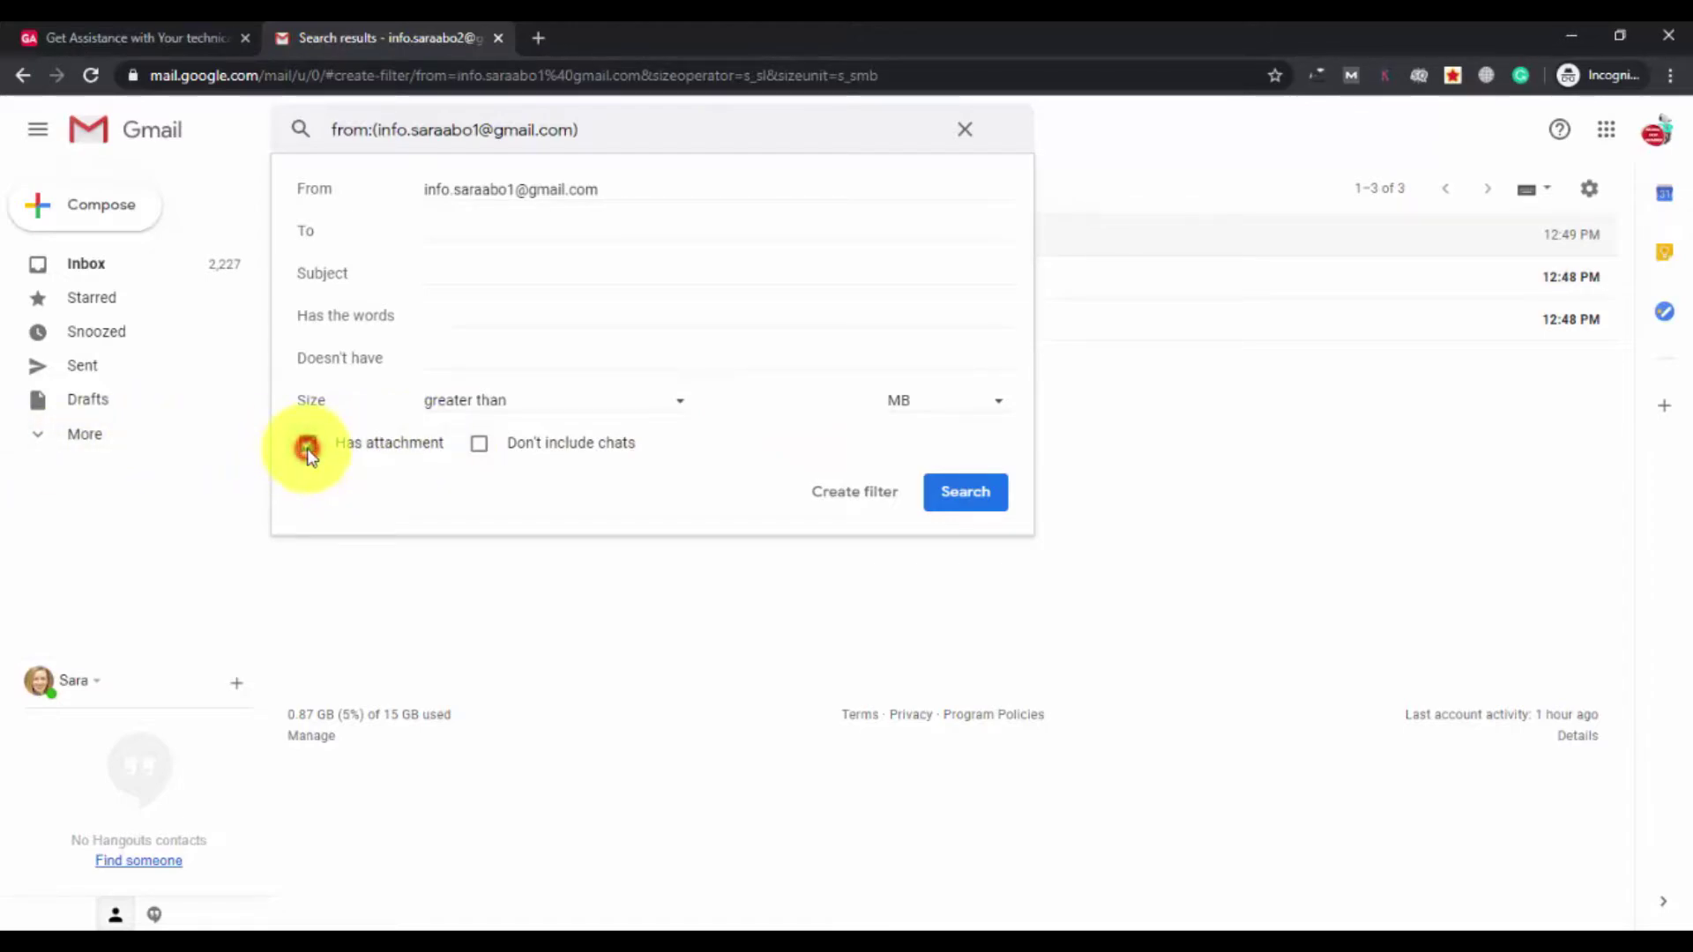
click(481, 444)
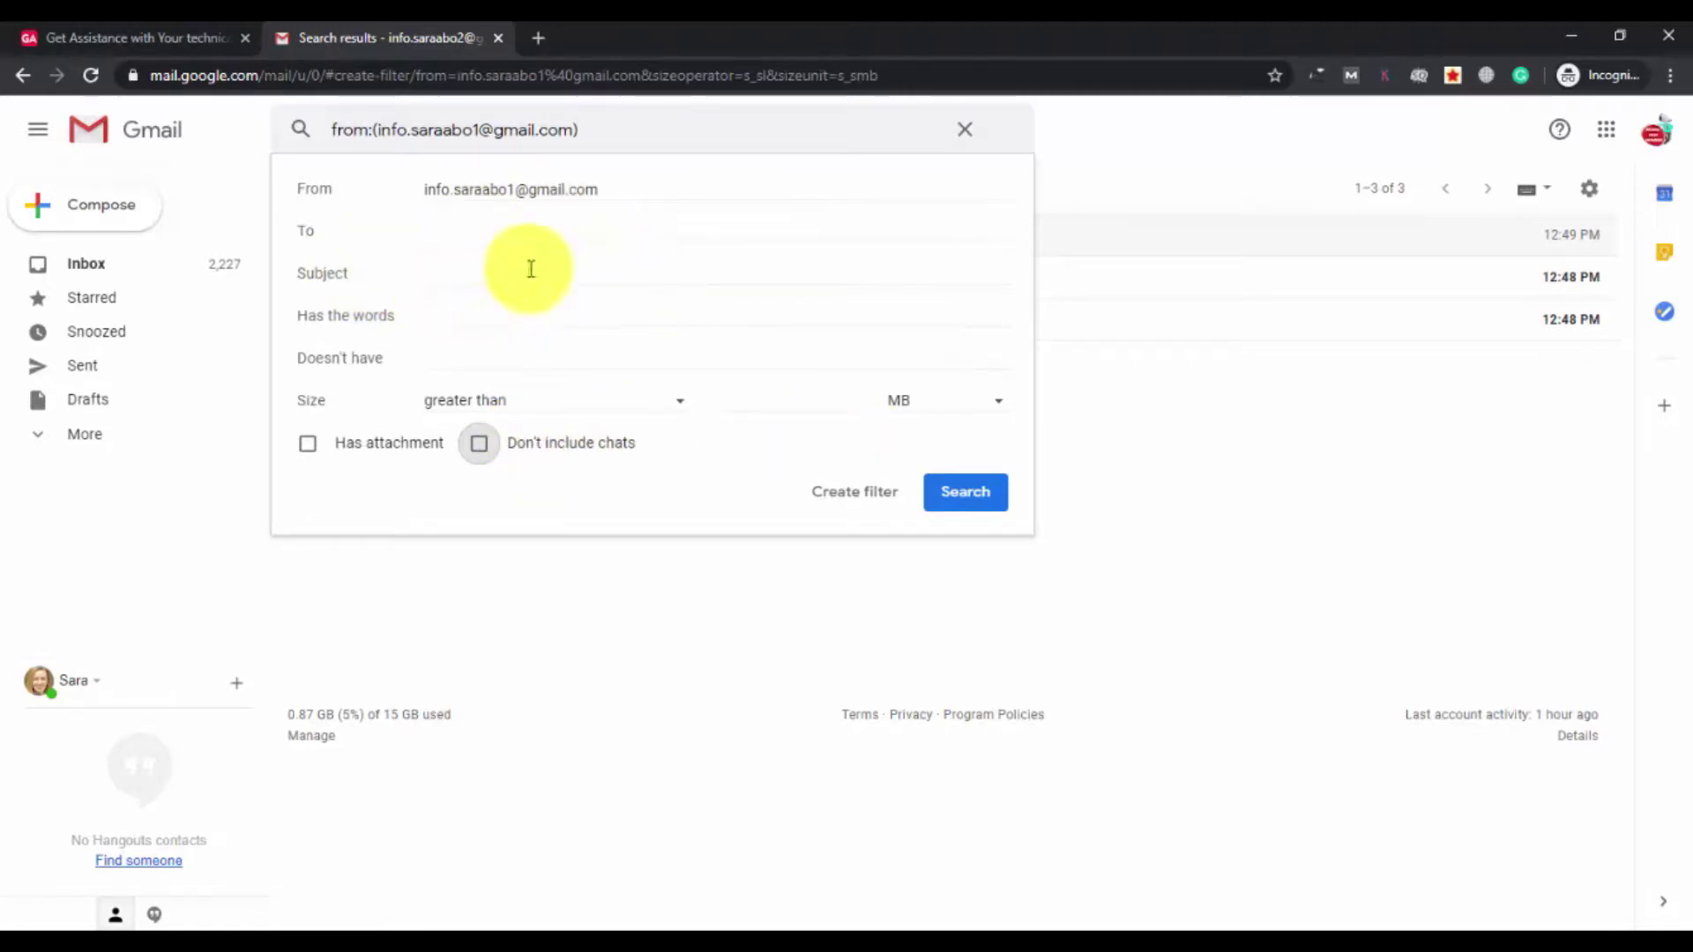
click(838, 503)
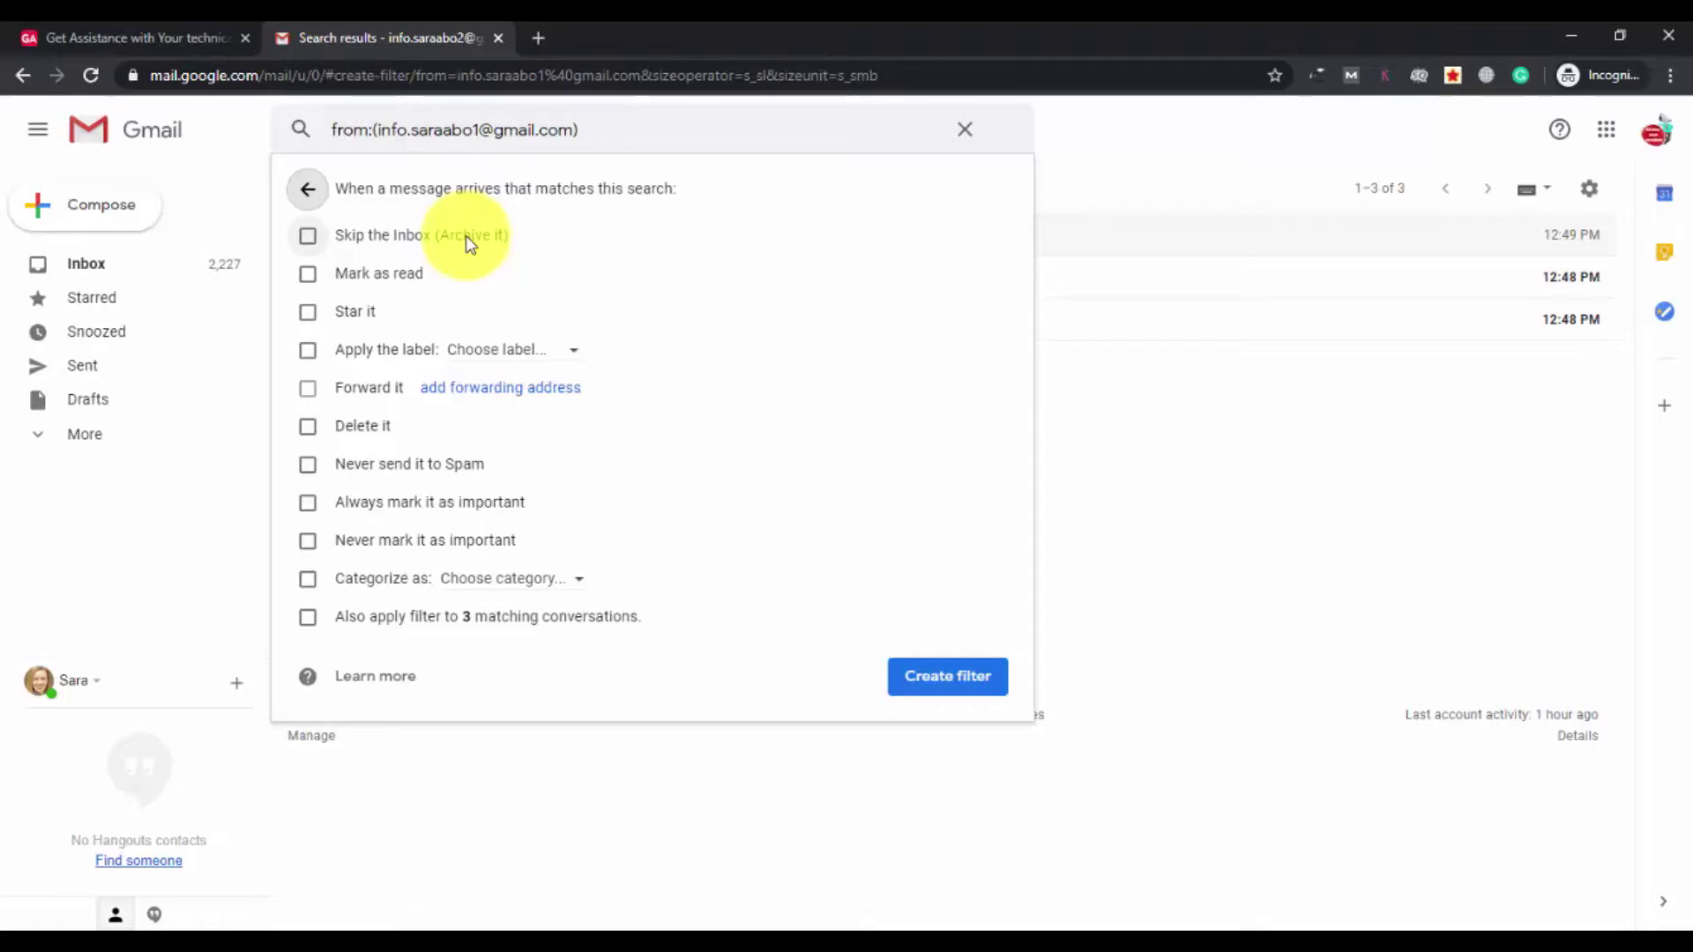
Tick Skip the Inbox and Apply the label, choosing New label from the label list.
click(306, 242)
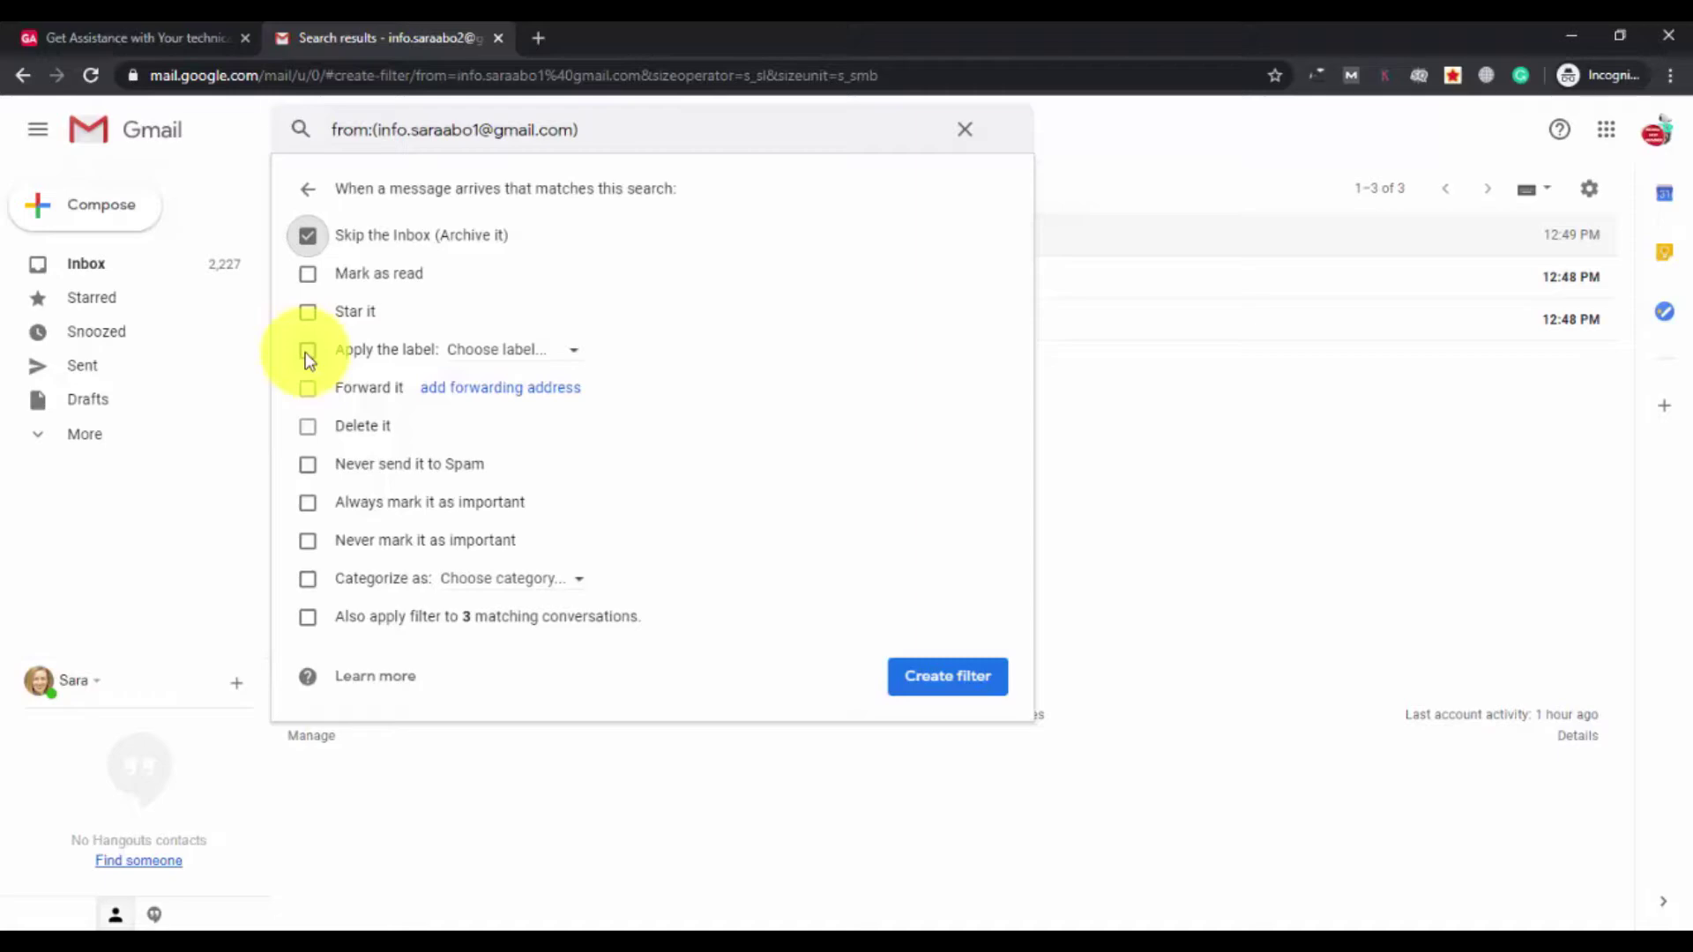
click(306, 351)
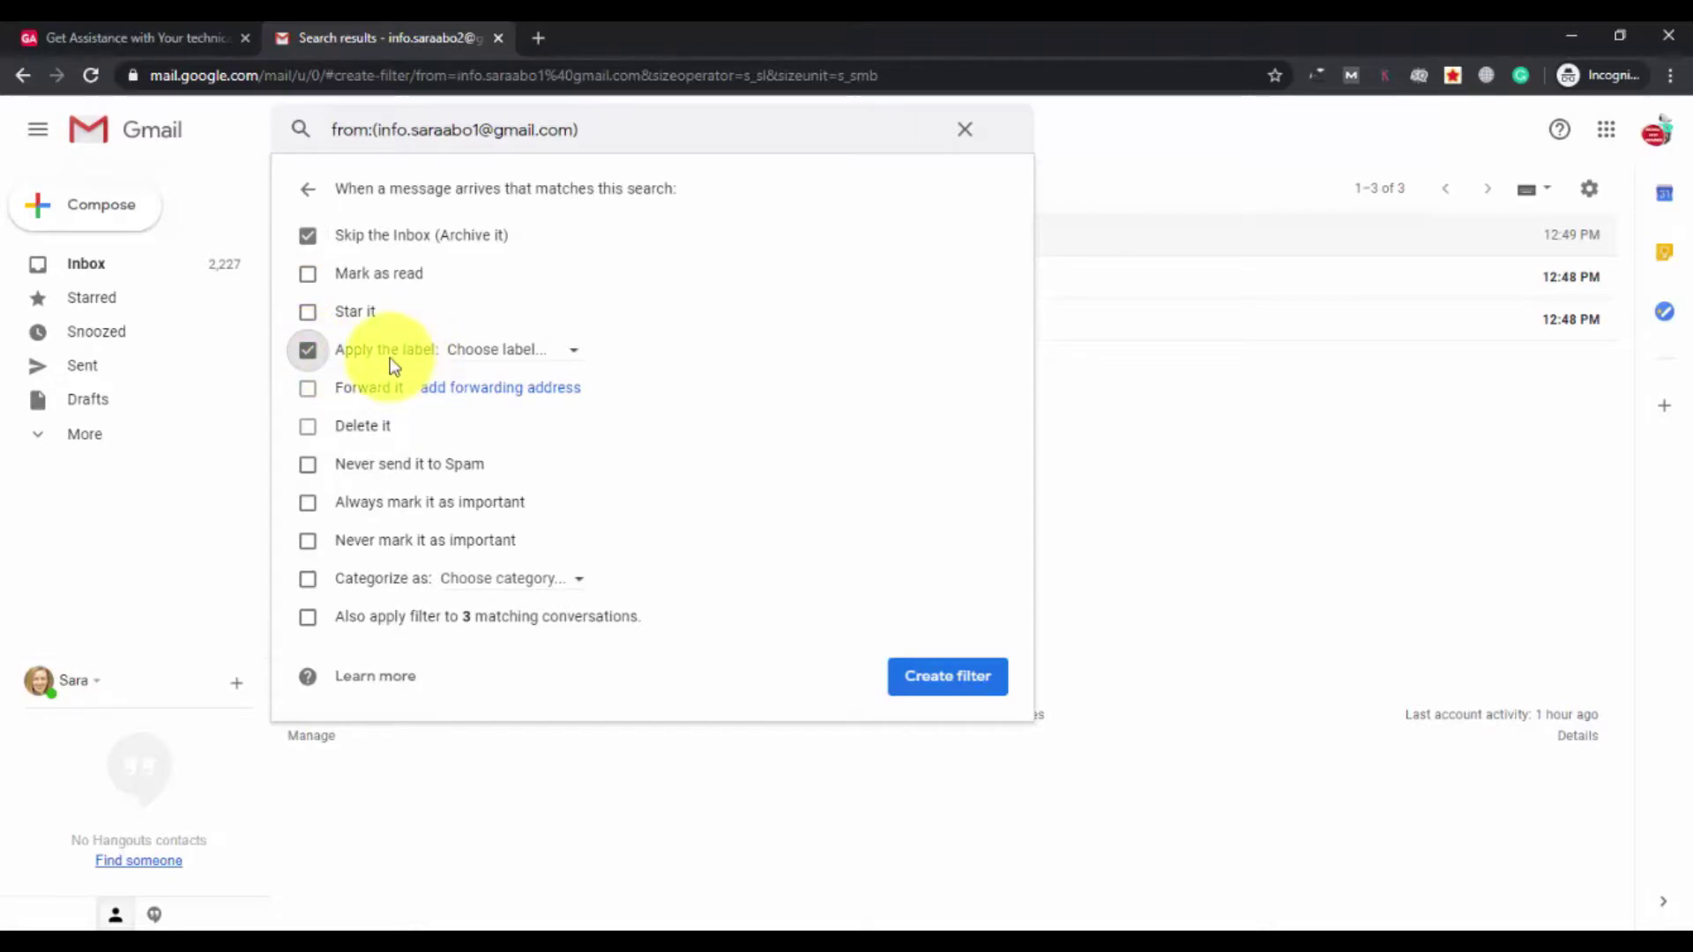
click(489, 352)
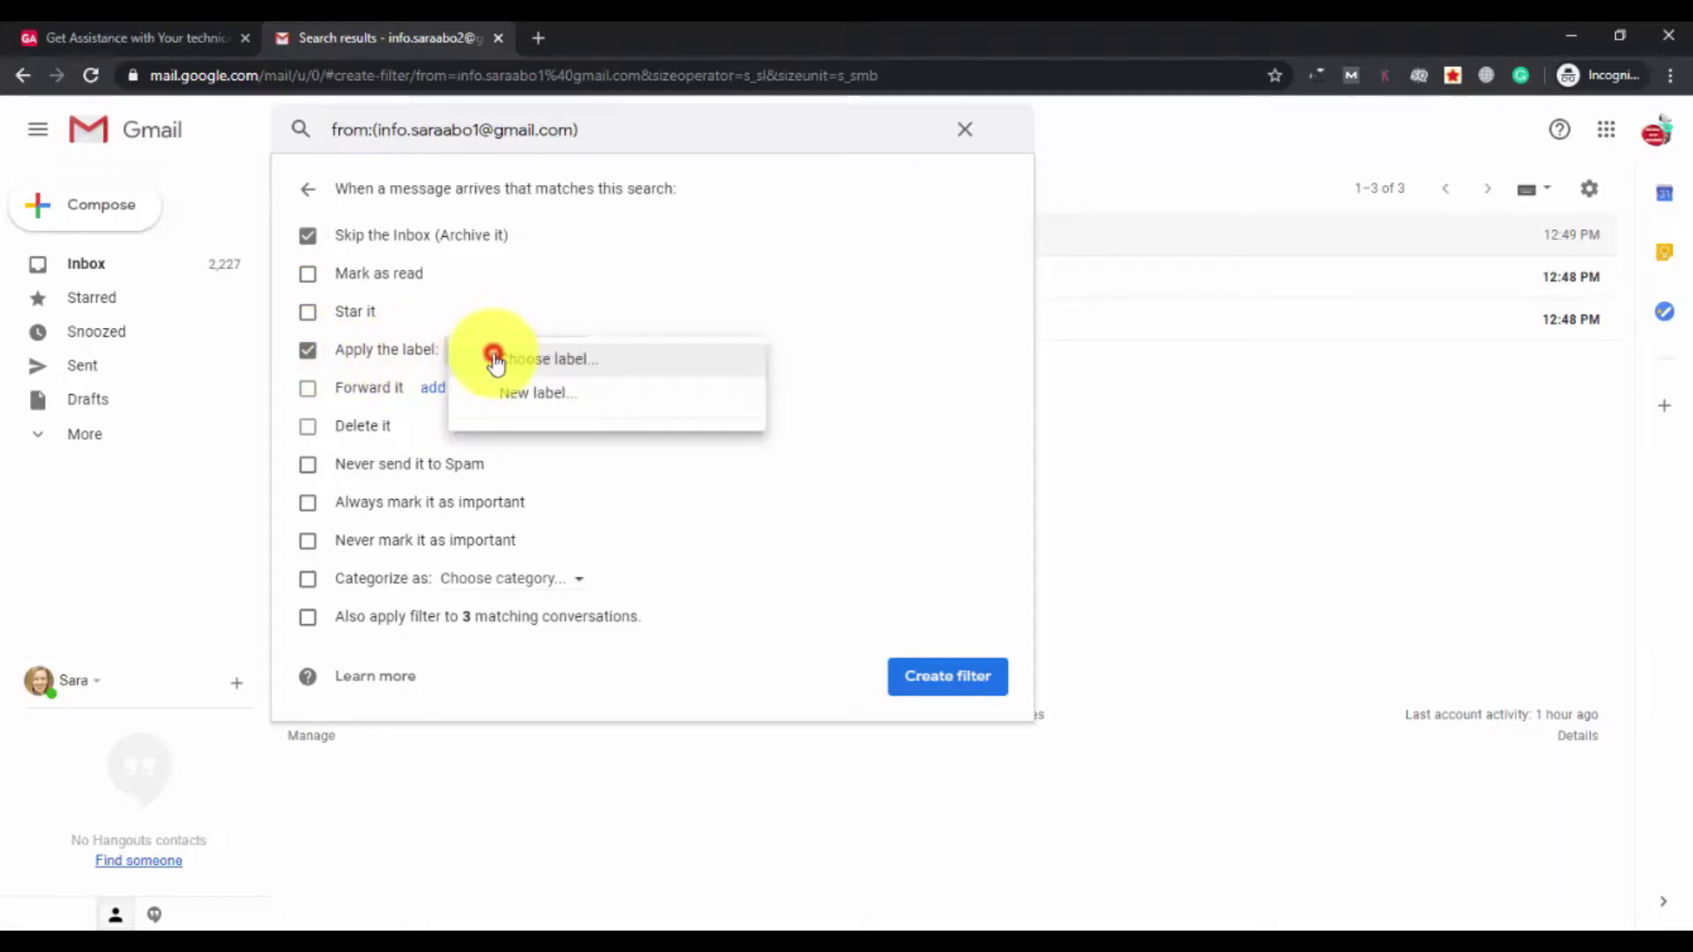
click(569, 399)
Enter AKS as the label name with Nest label under left unchecked.
click(736, 489)
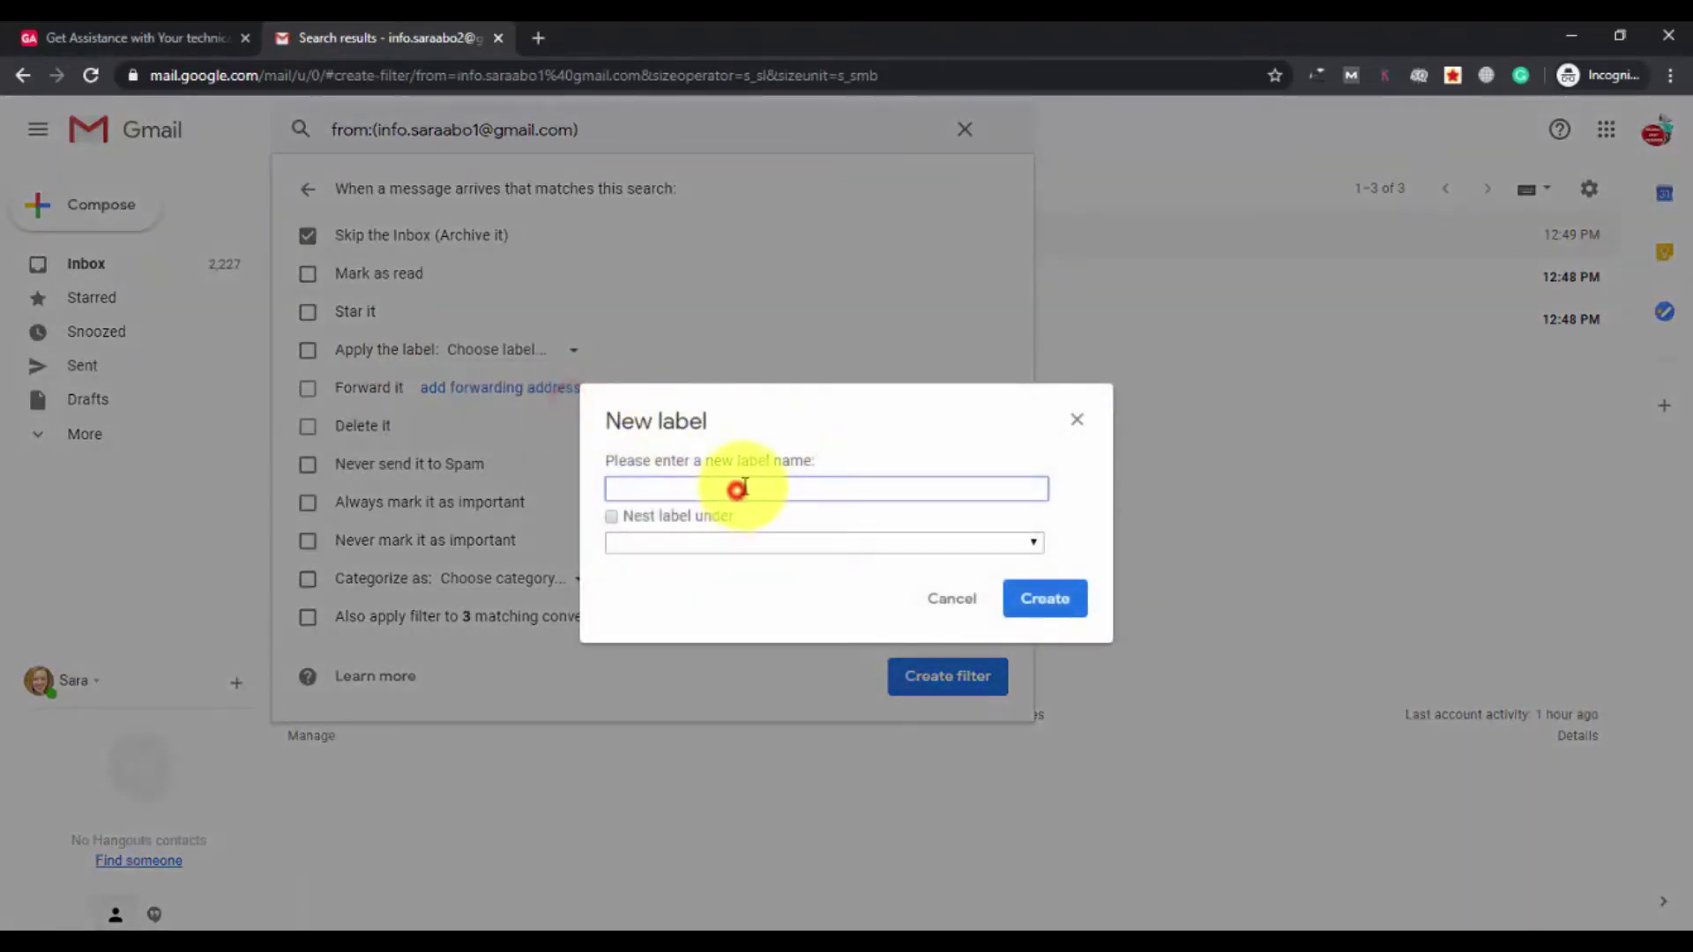
text(AKS)
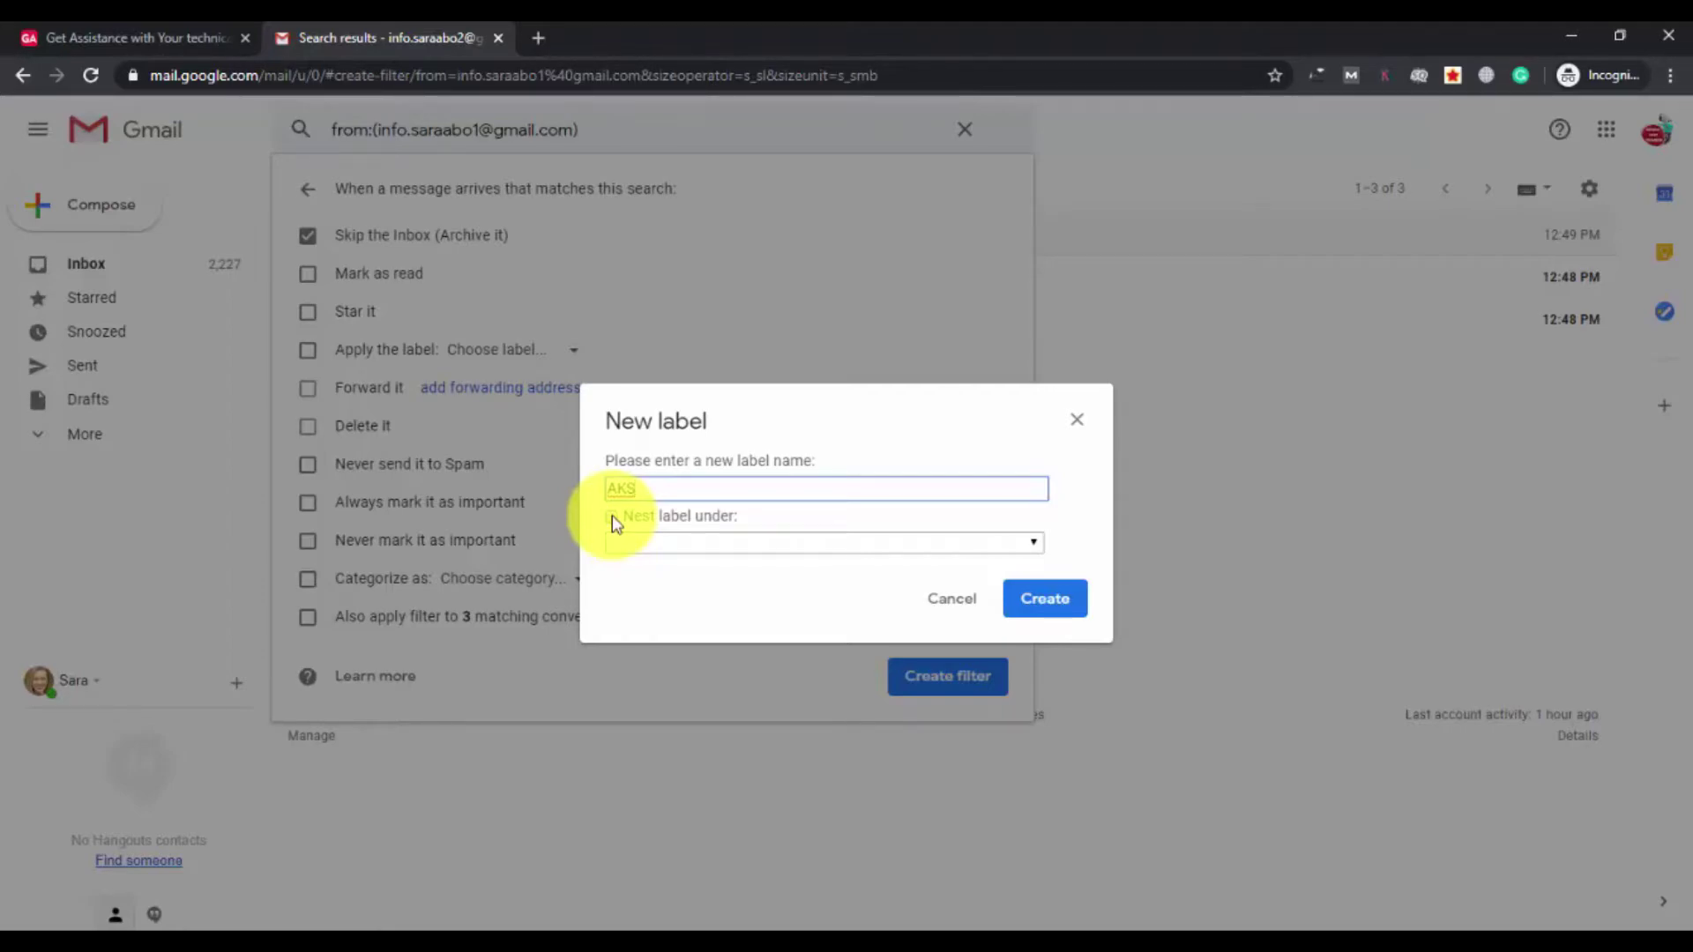
click(612, 516)
click(611, 515)
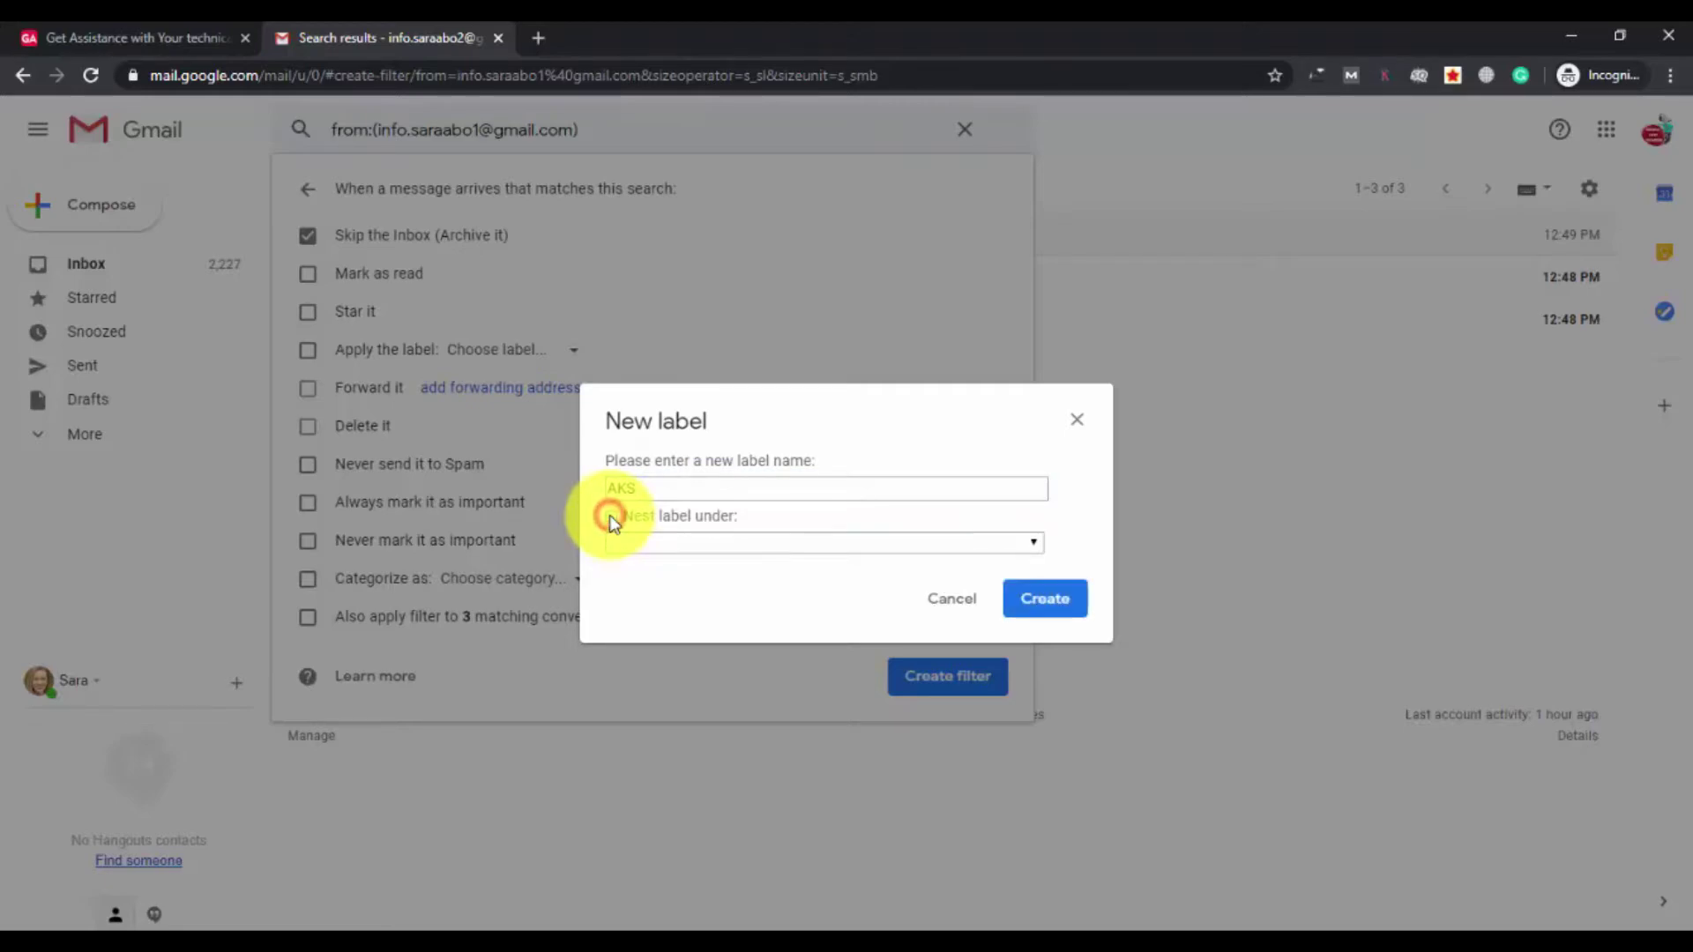
click(611, 516)
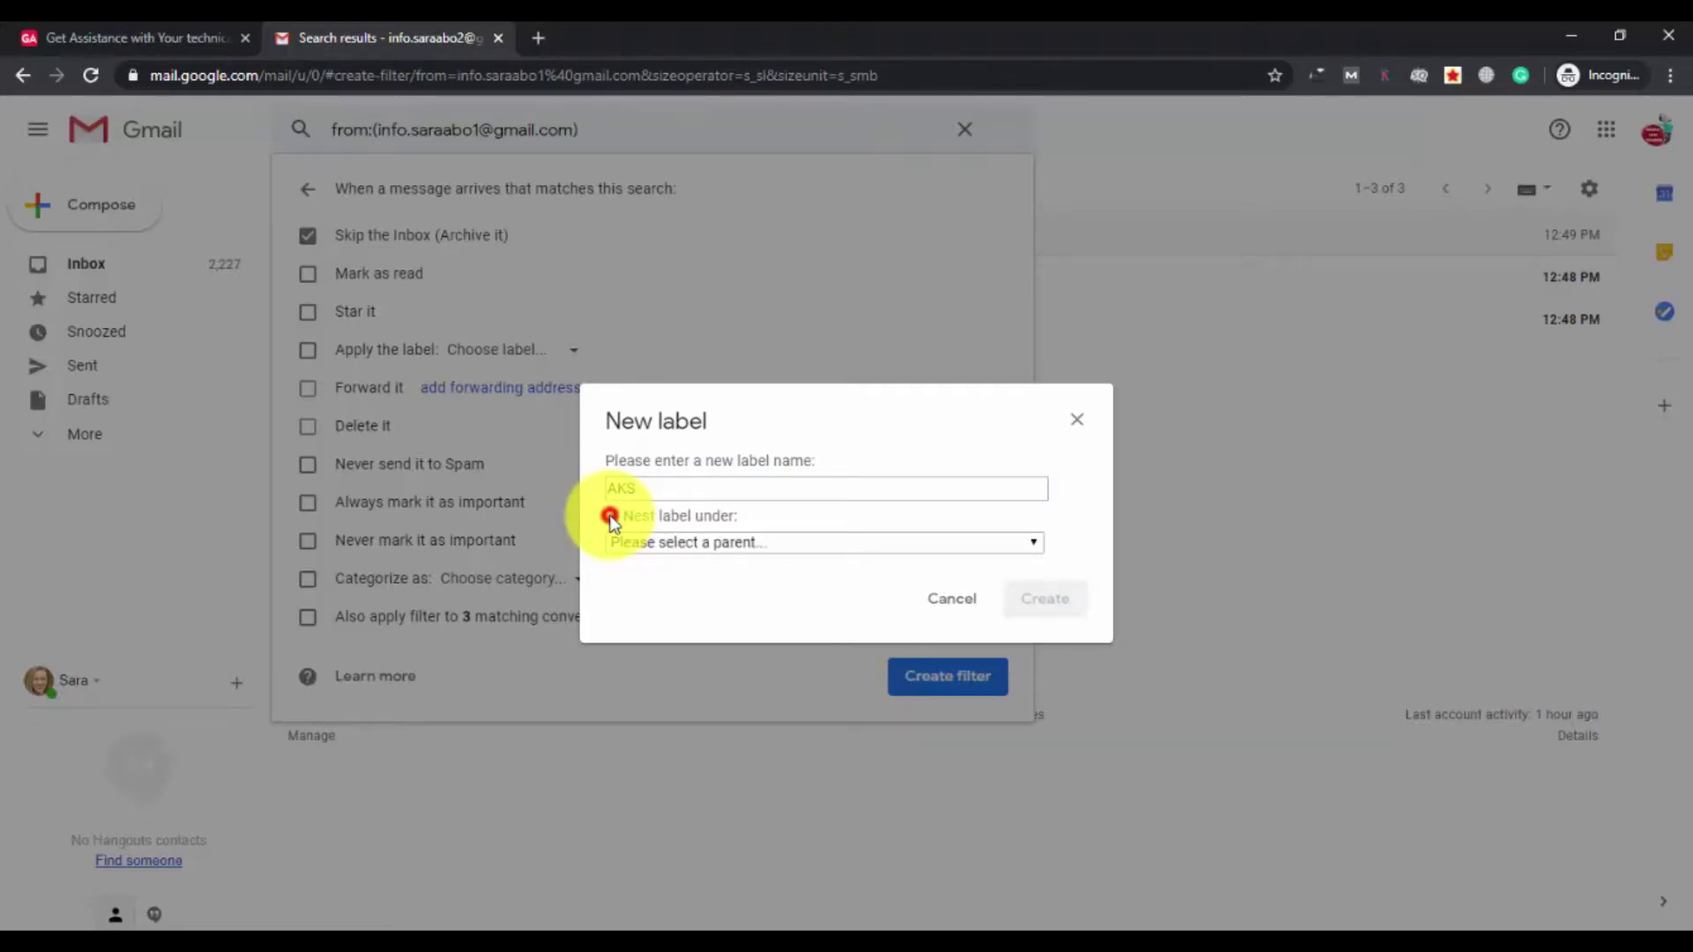
click(743, 542)
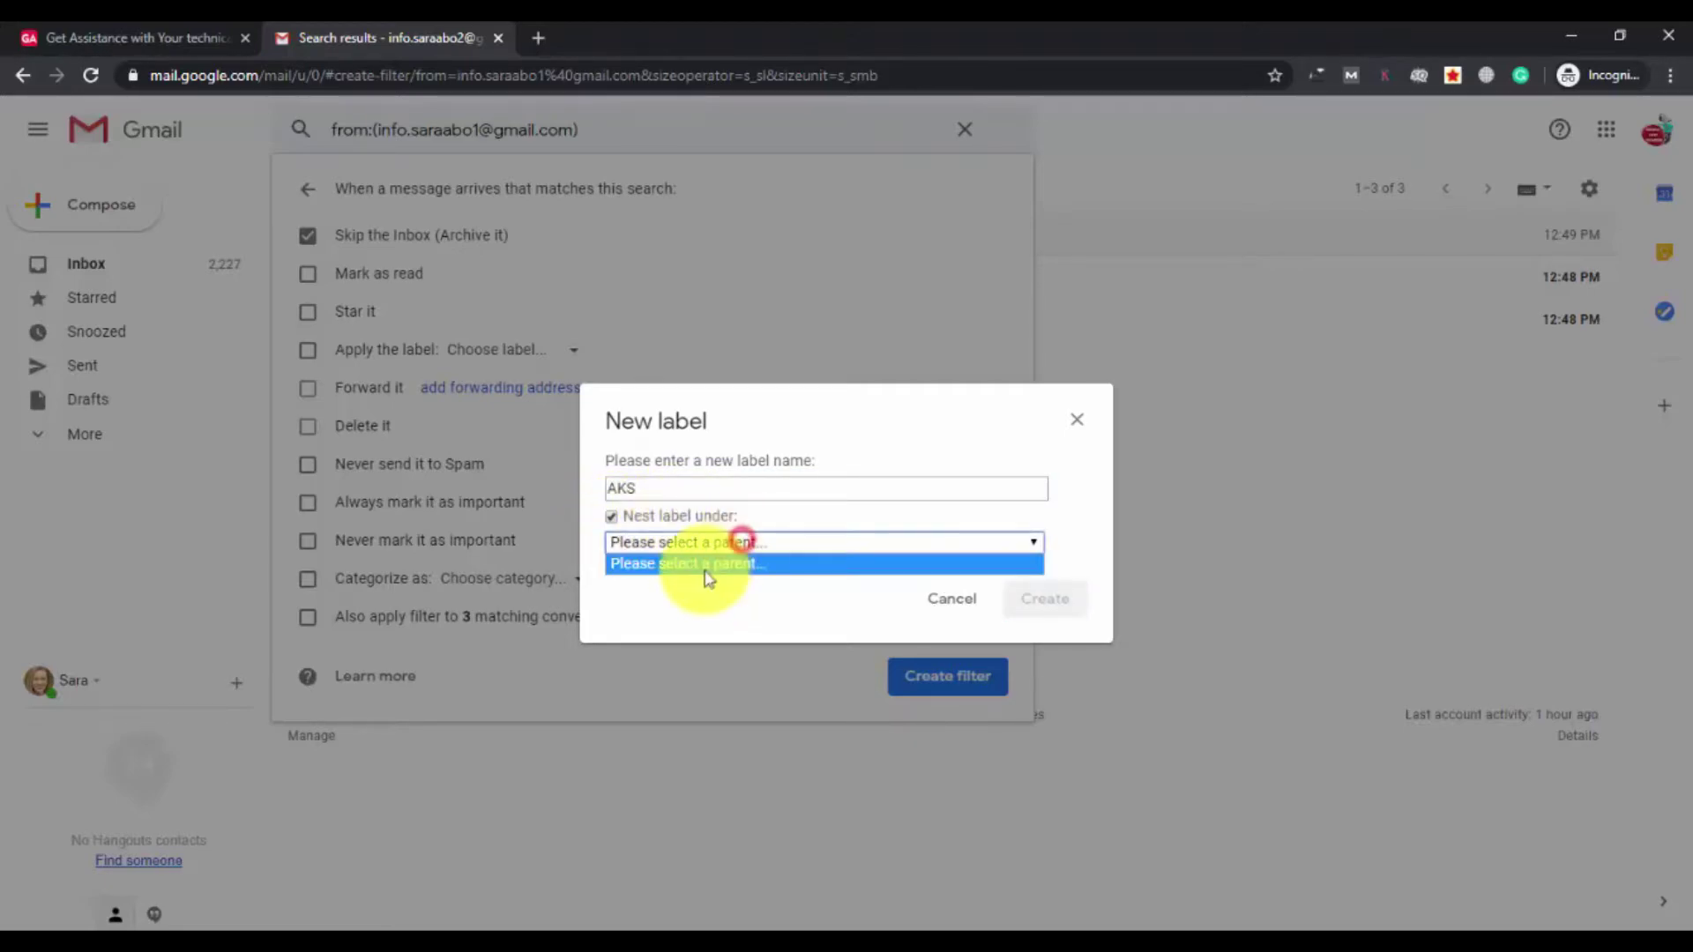
click(612, 515)
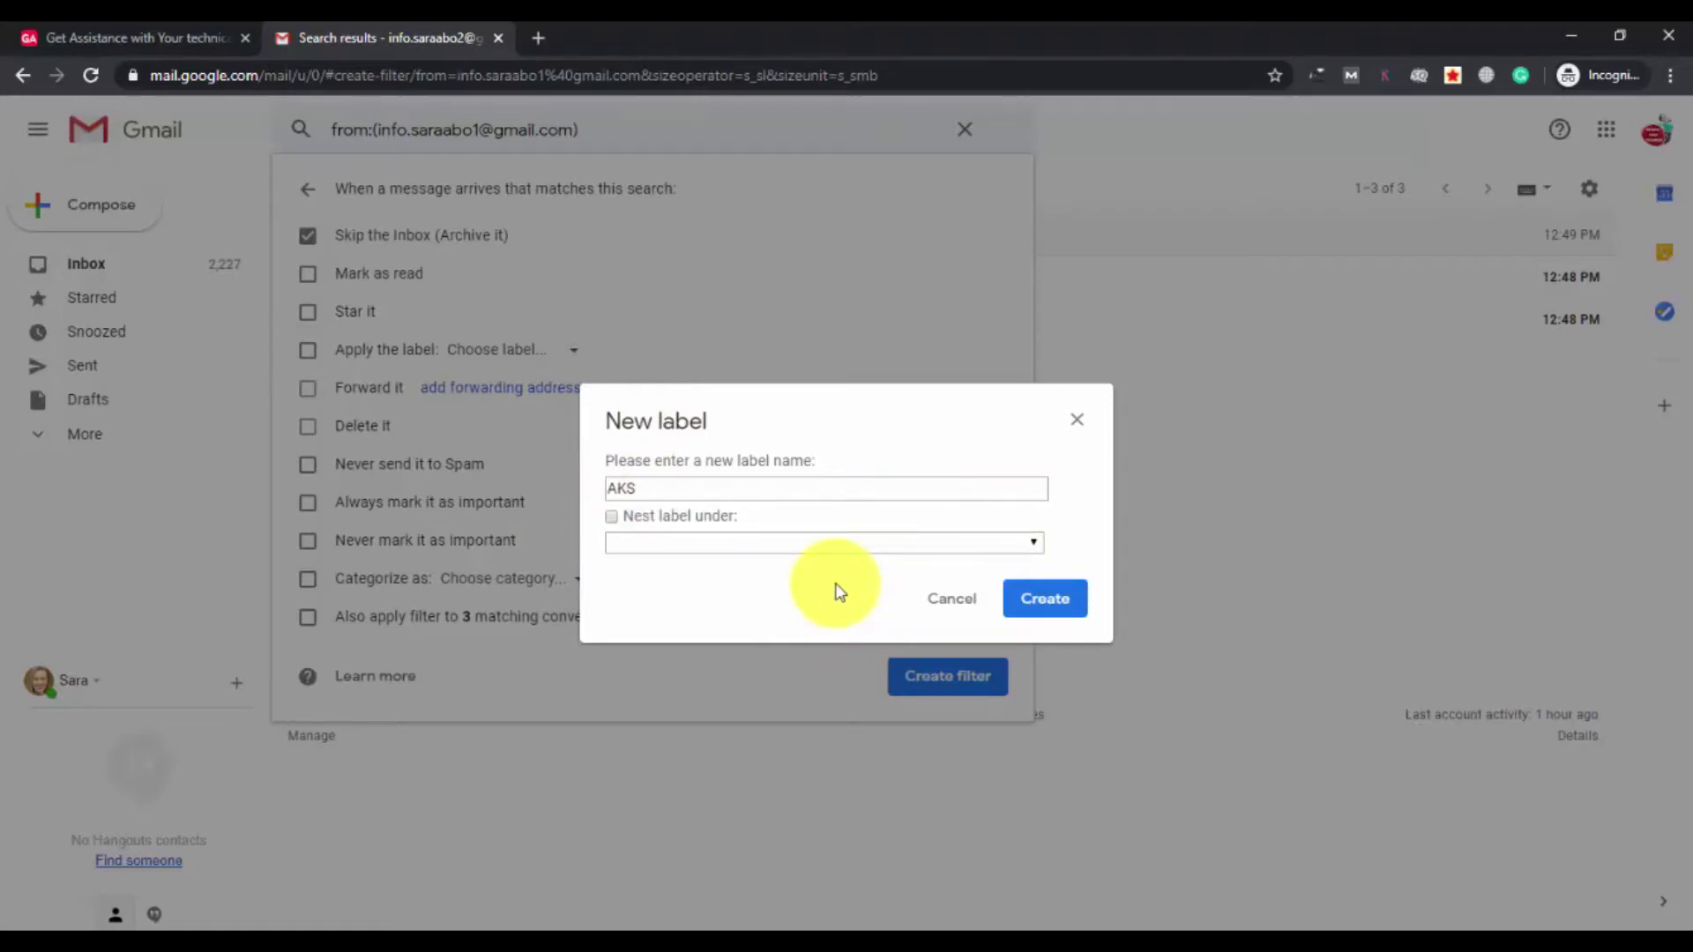
Create the AKS label and tick Also apply filter to 3 matching conversations.
click(1065, 609)
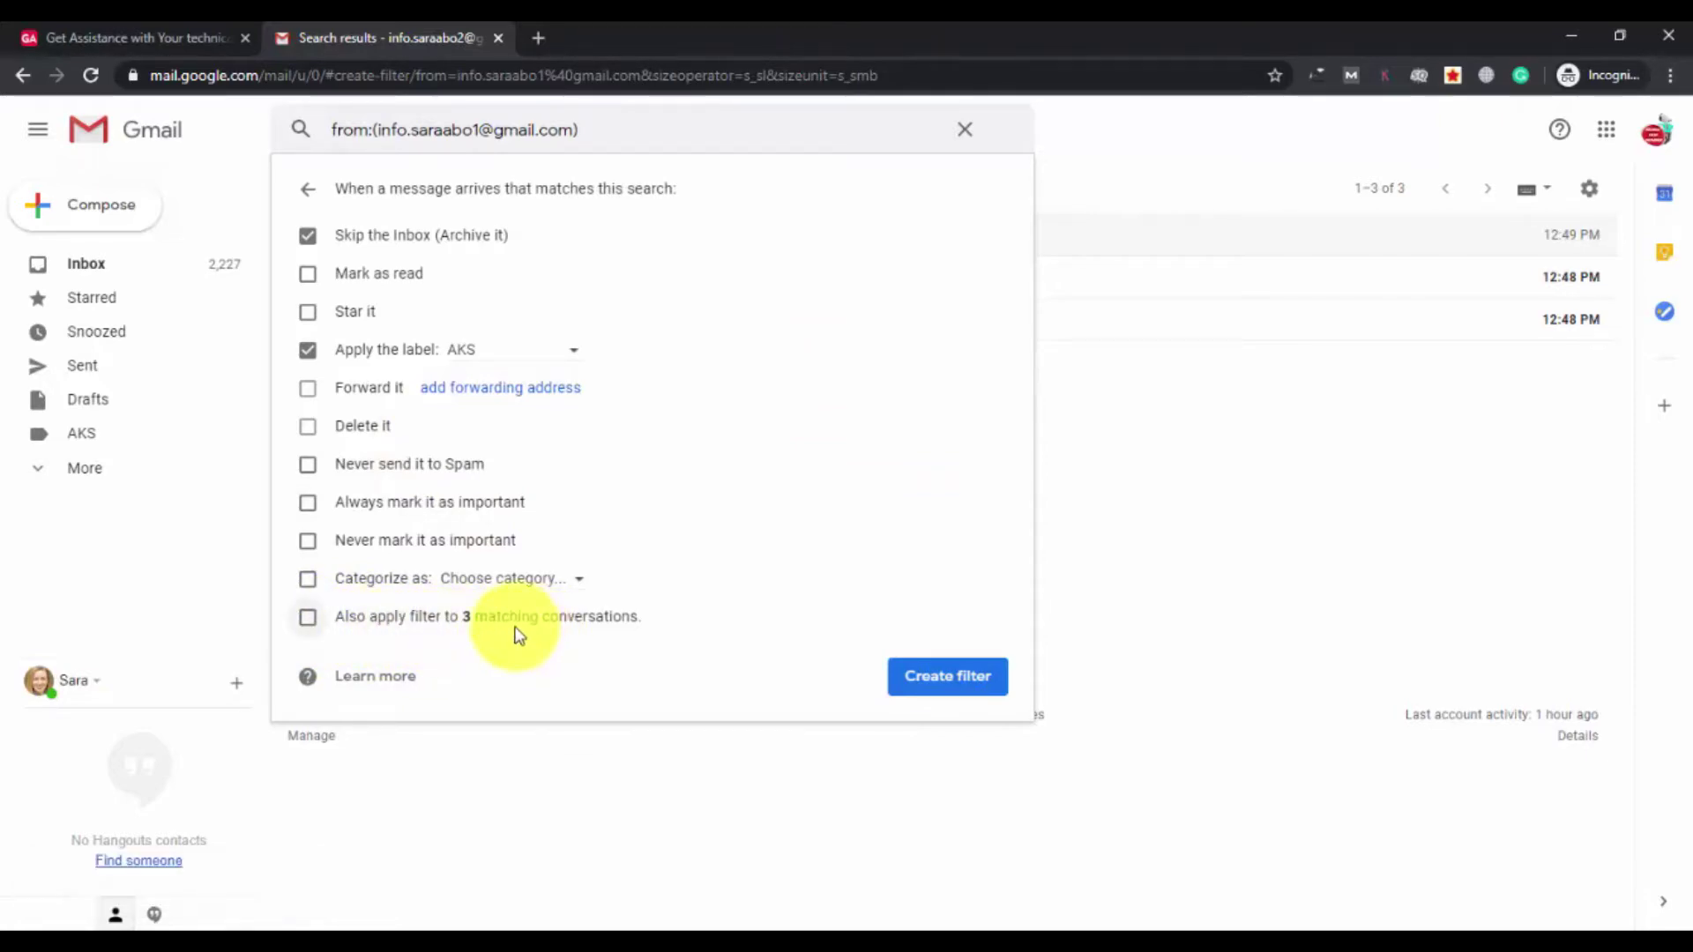
click(308, 619)
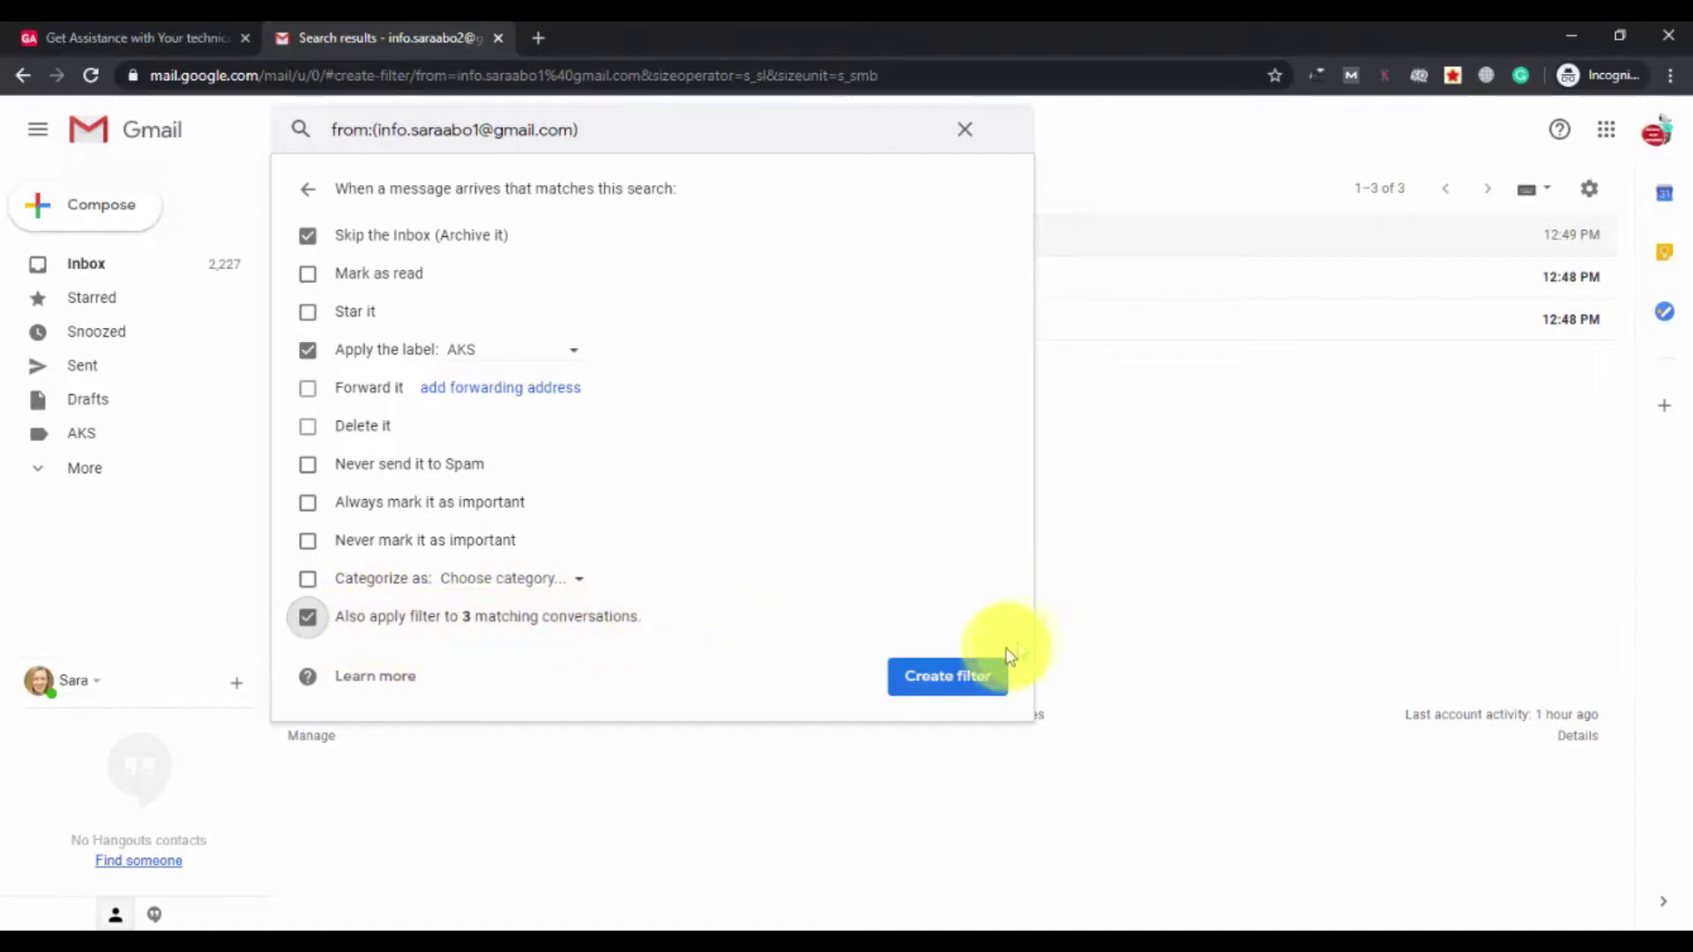
Save the filter and confirm the three emails moved from the Inbox to AKS.
click(960, 684)
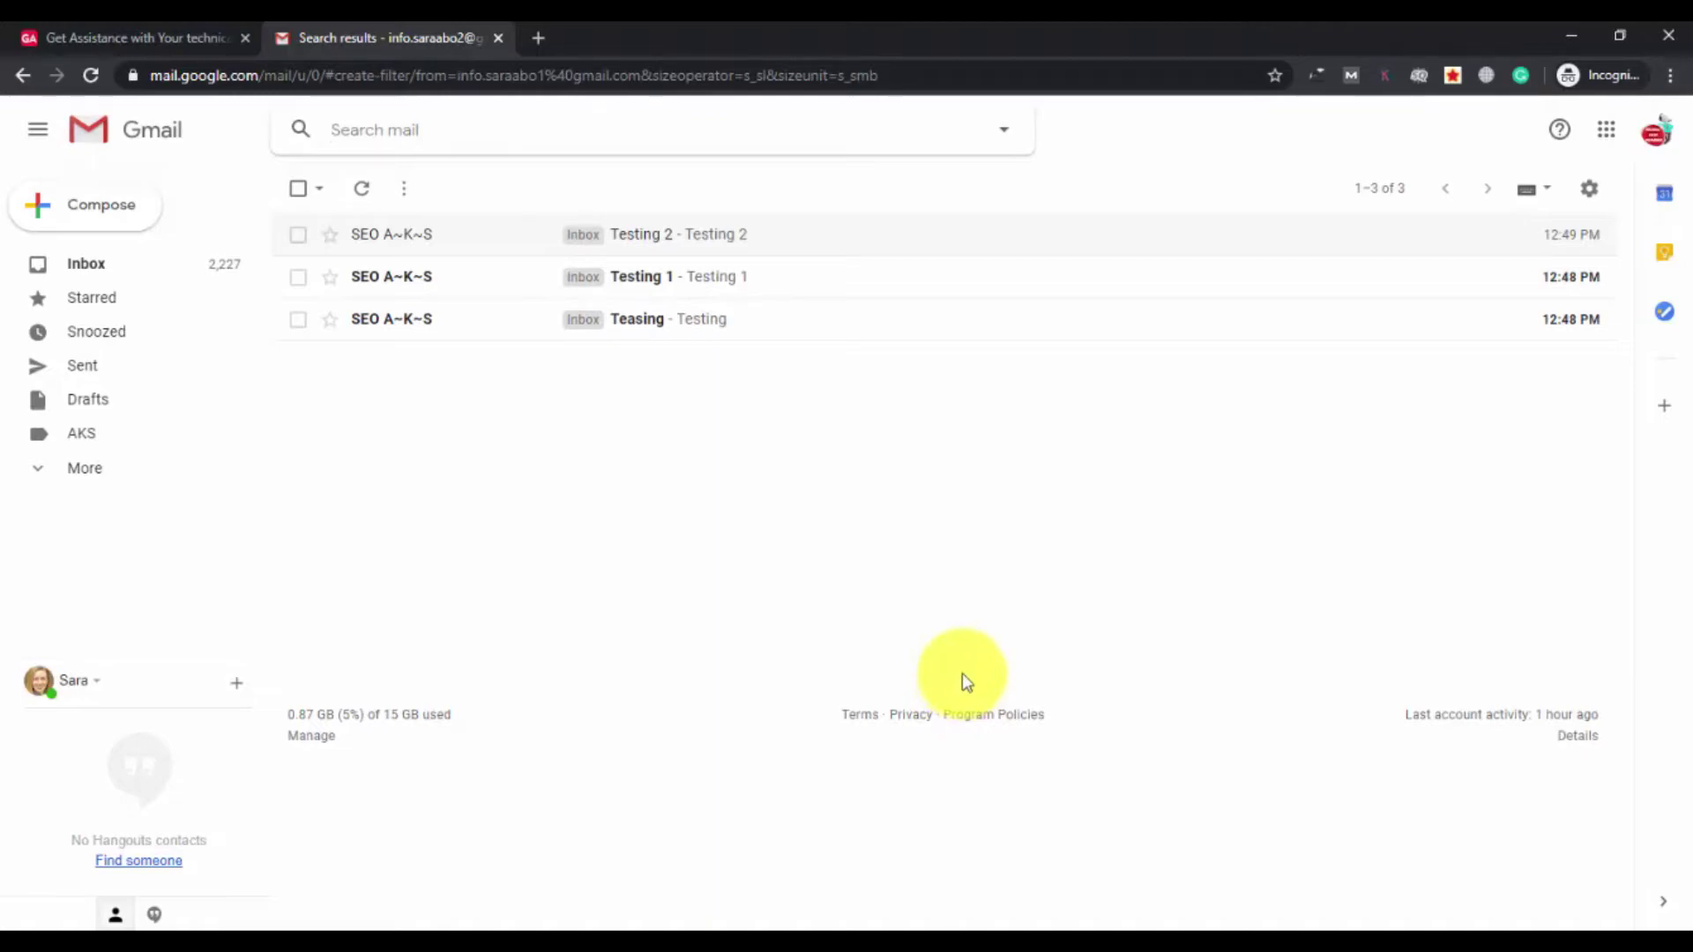
click(103, 276)
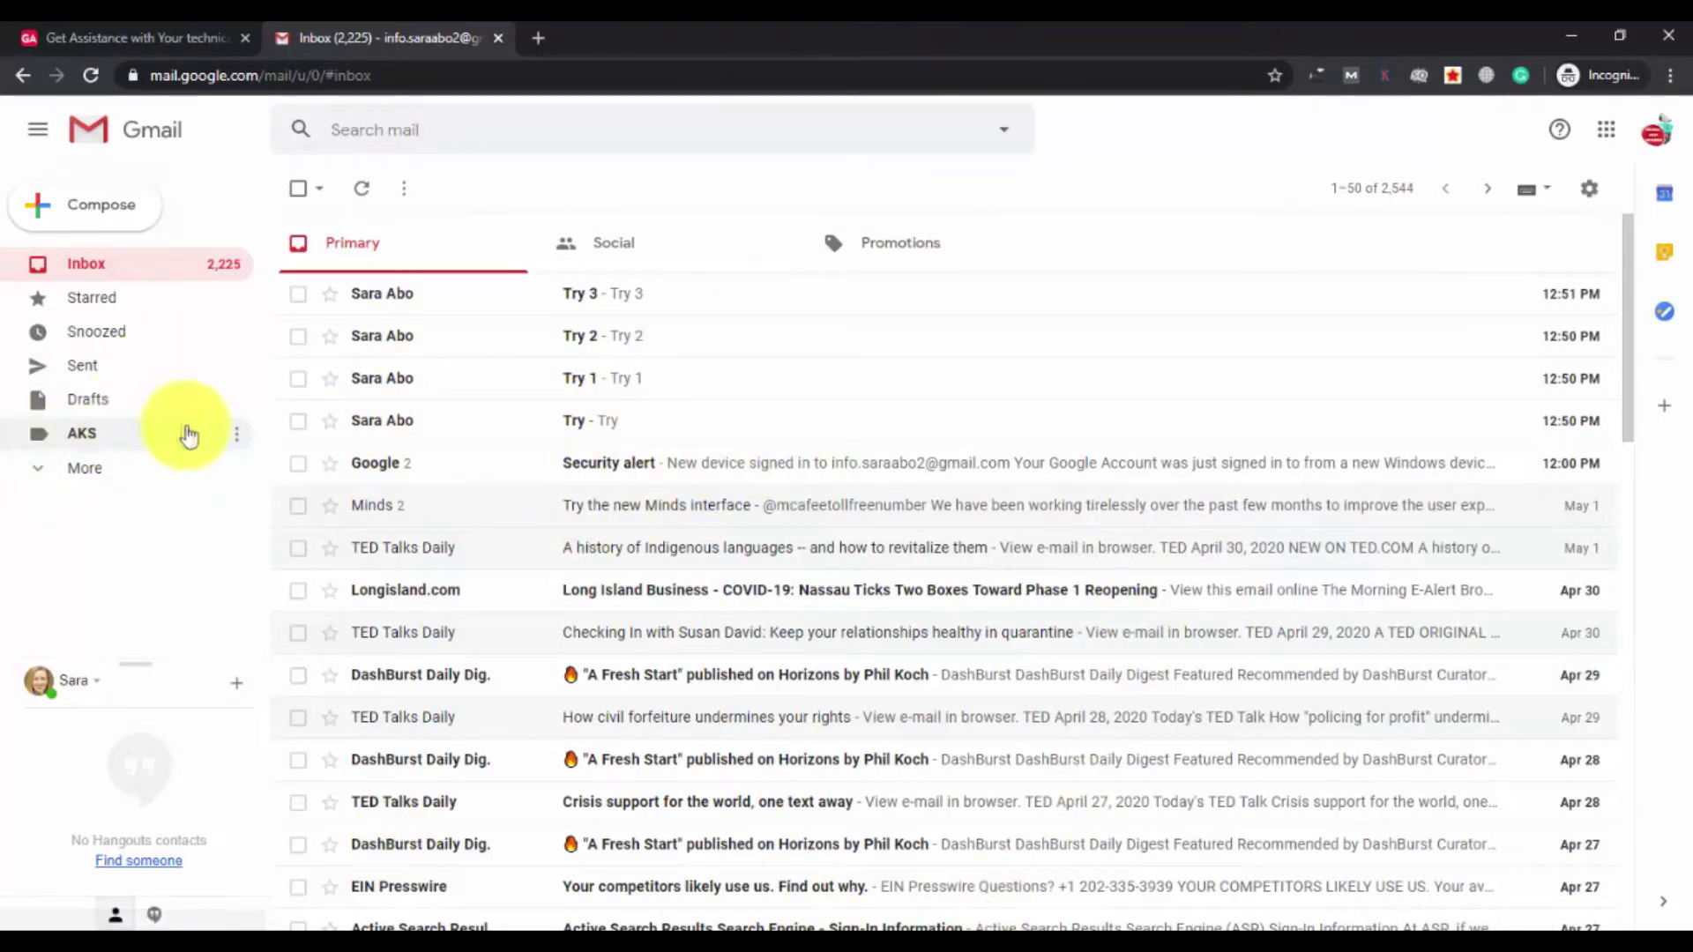
click(100, 441)
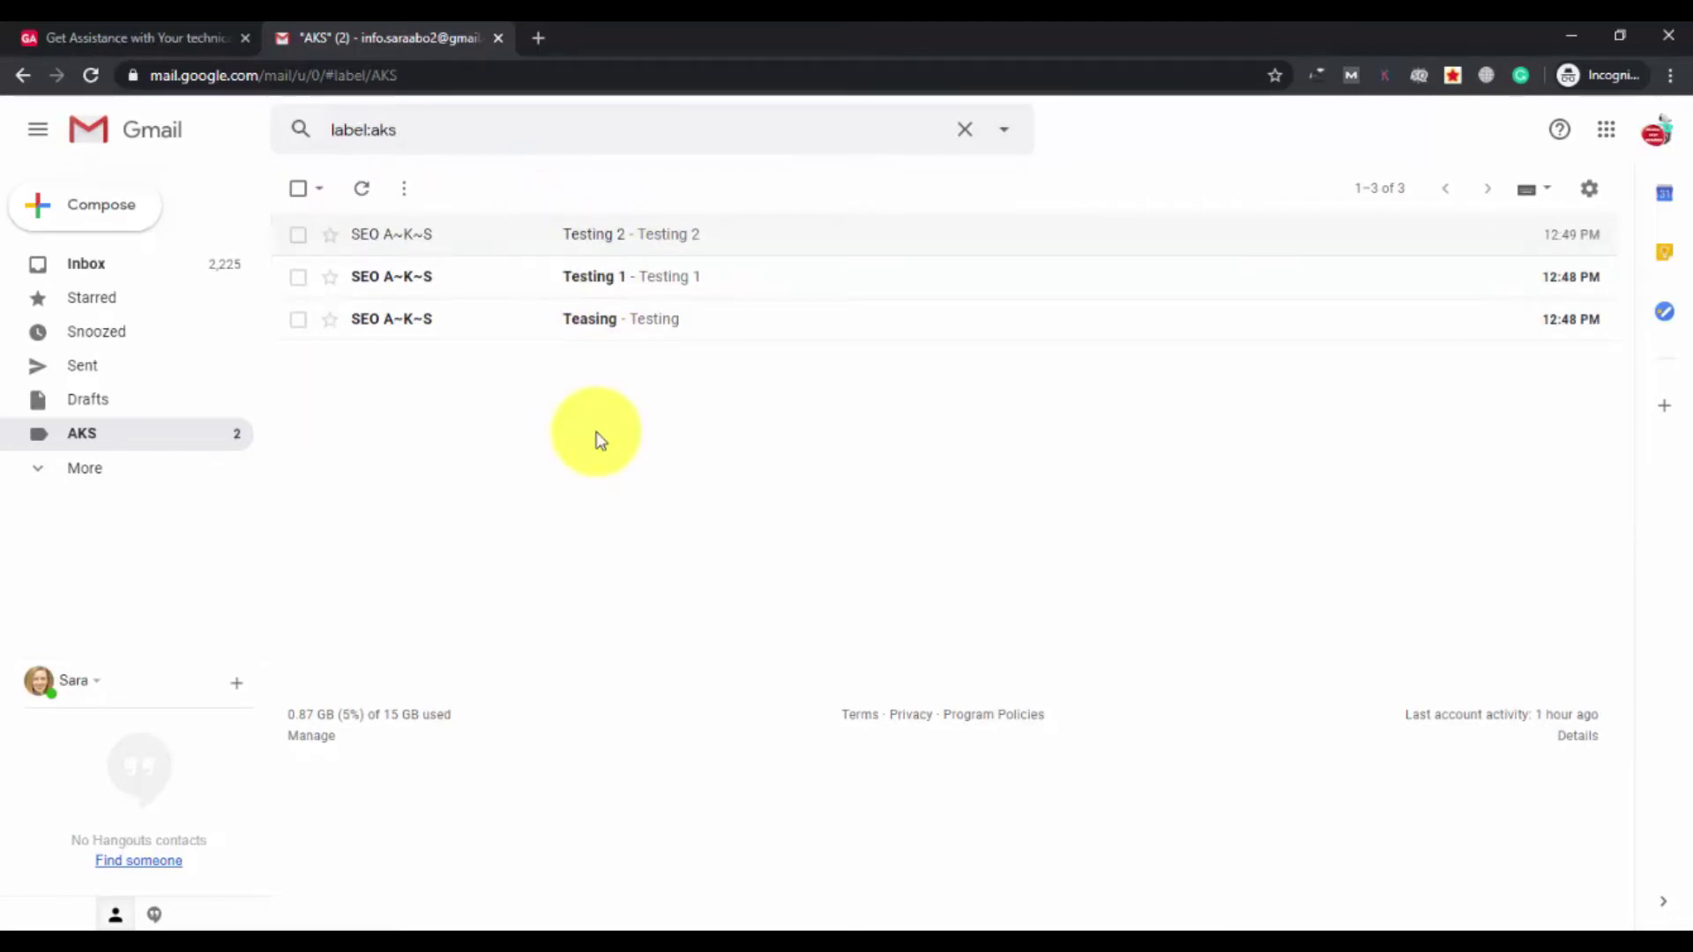
click(92, 272)
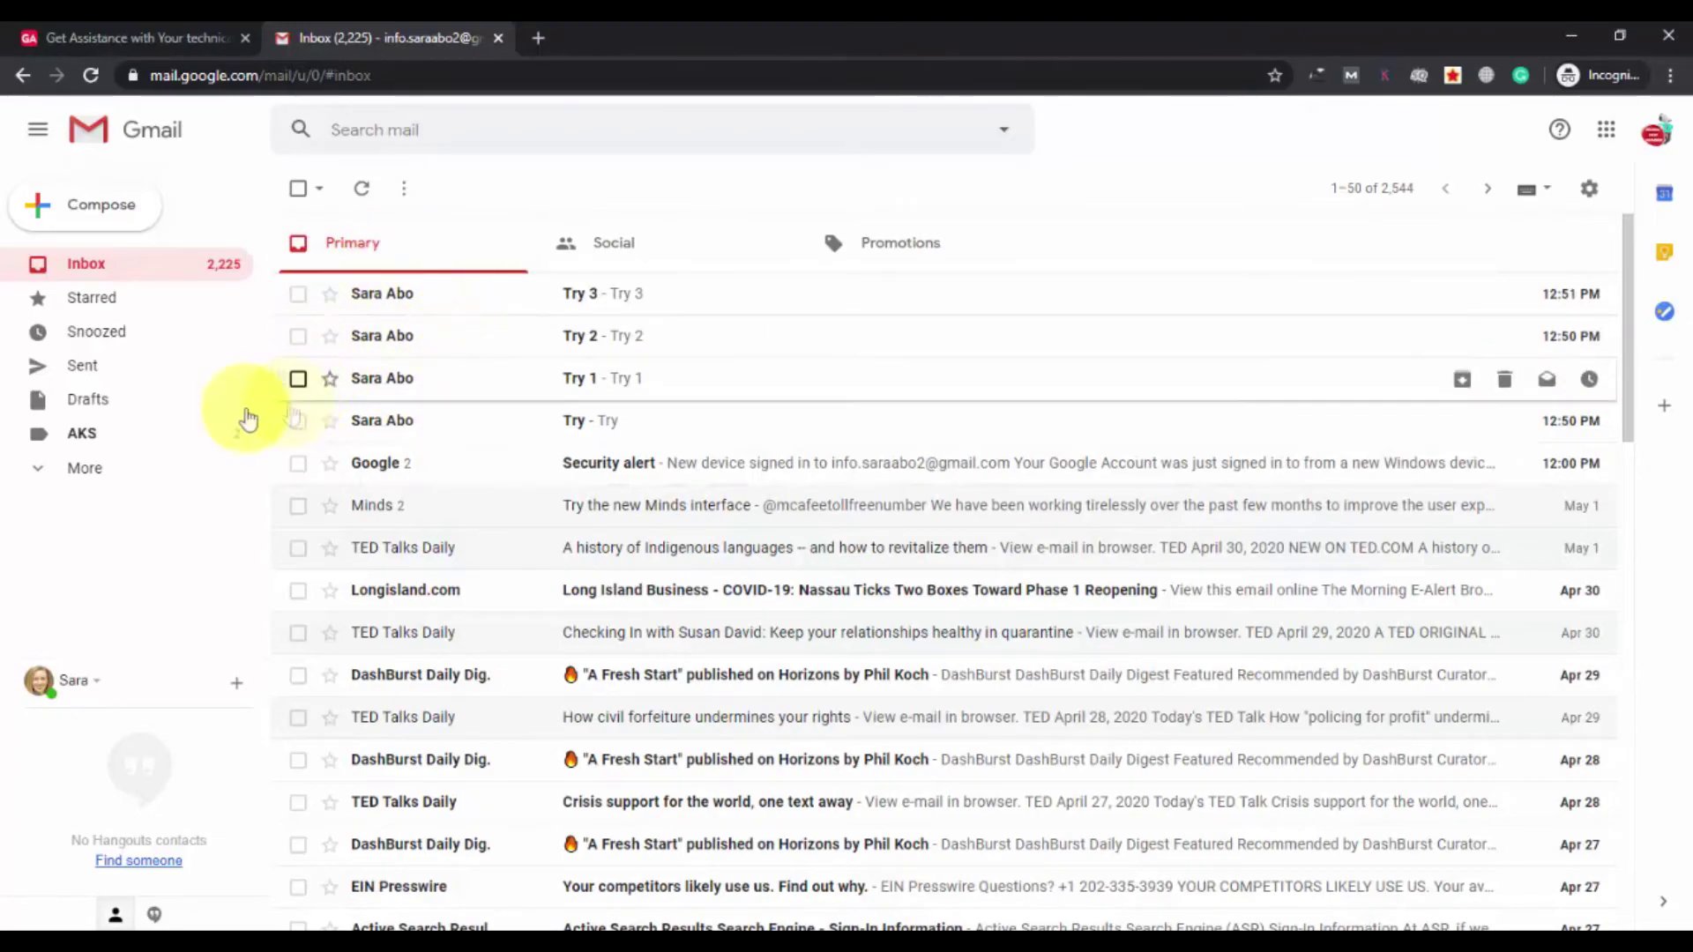
click(127, 436)
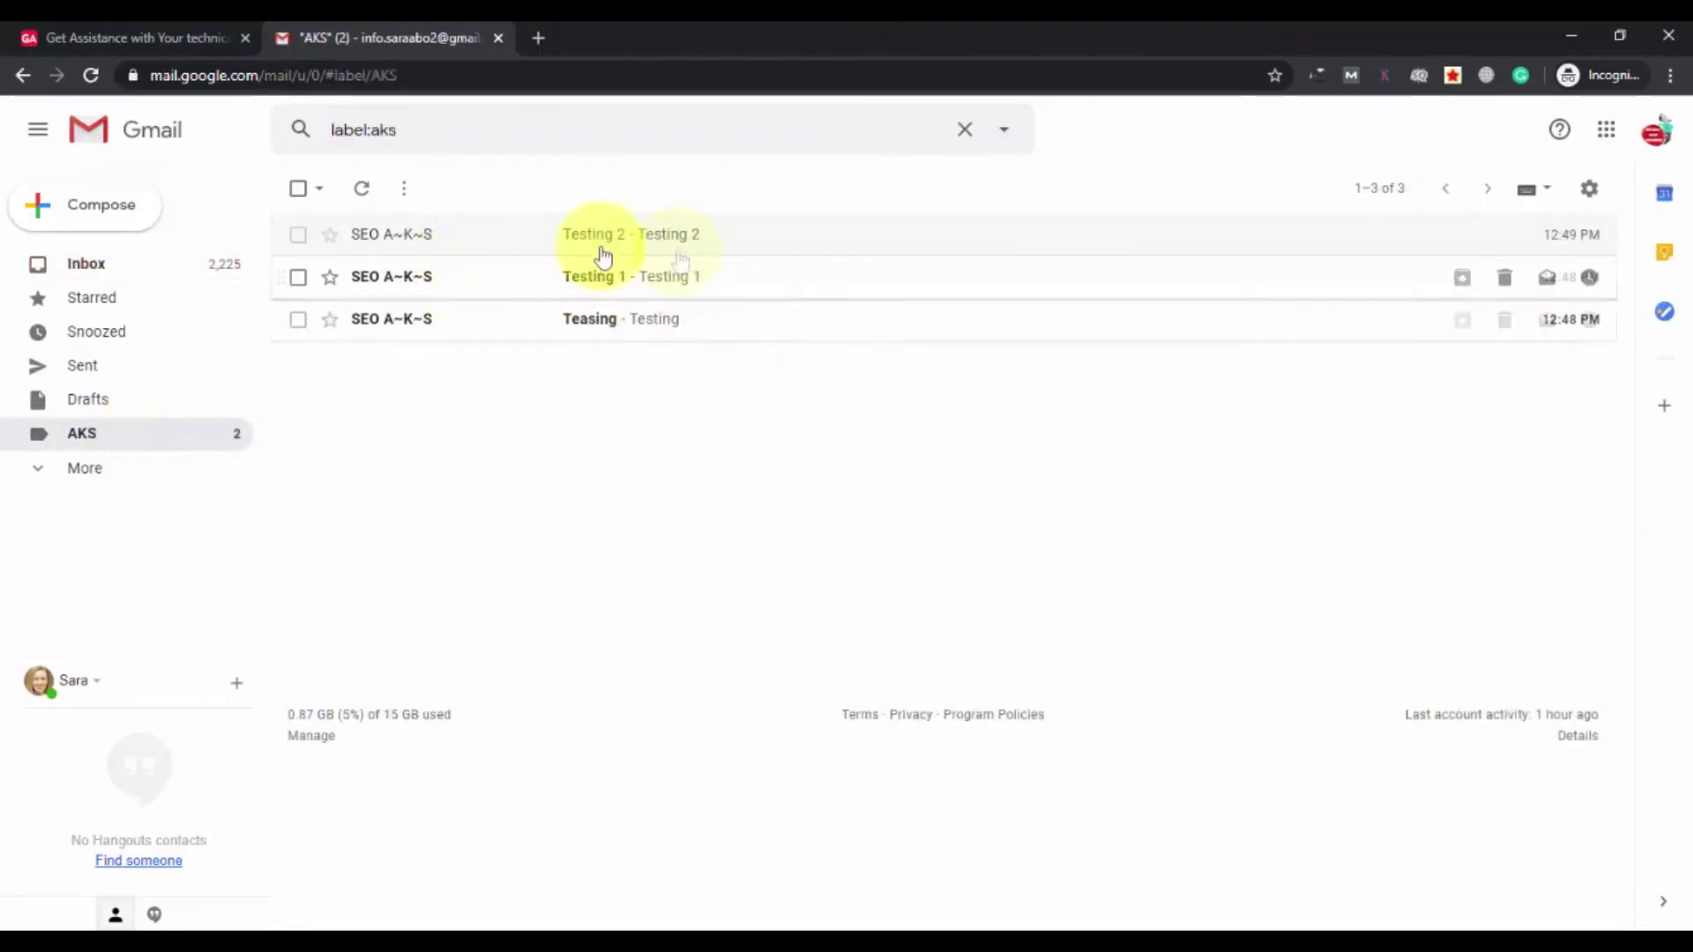
click(94, 274)
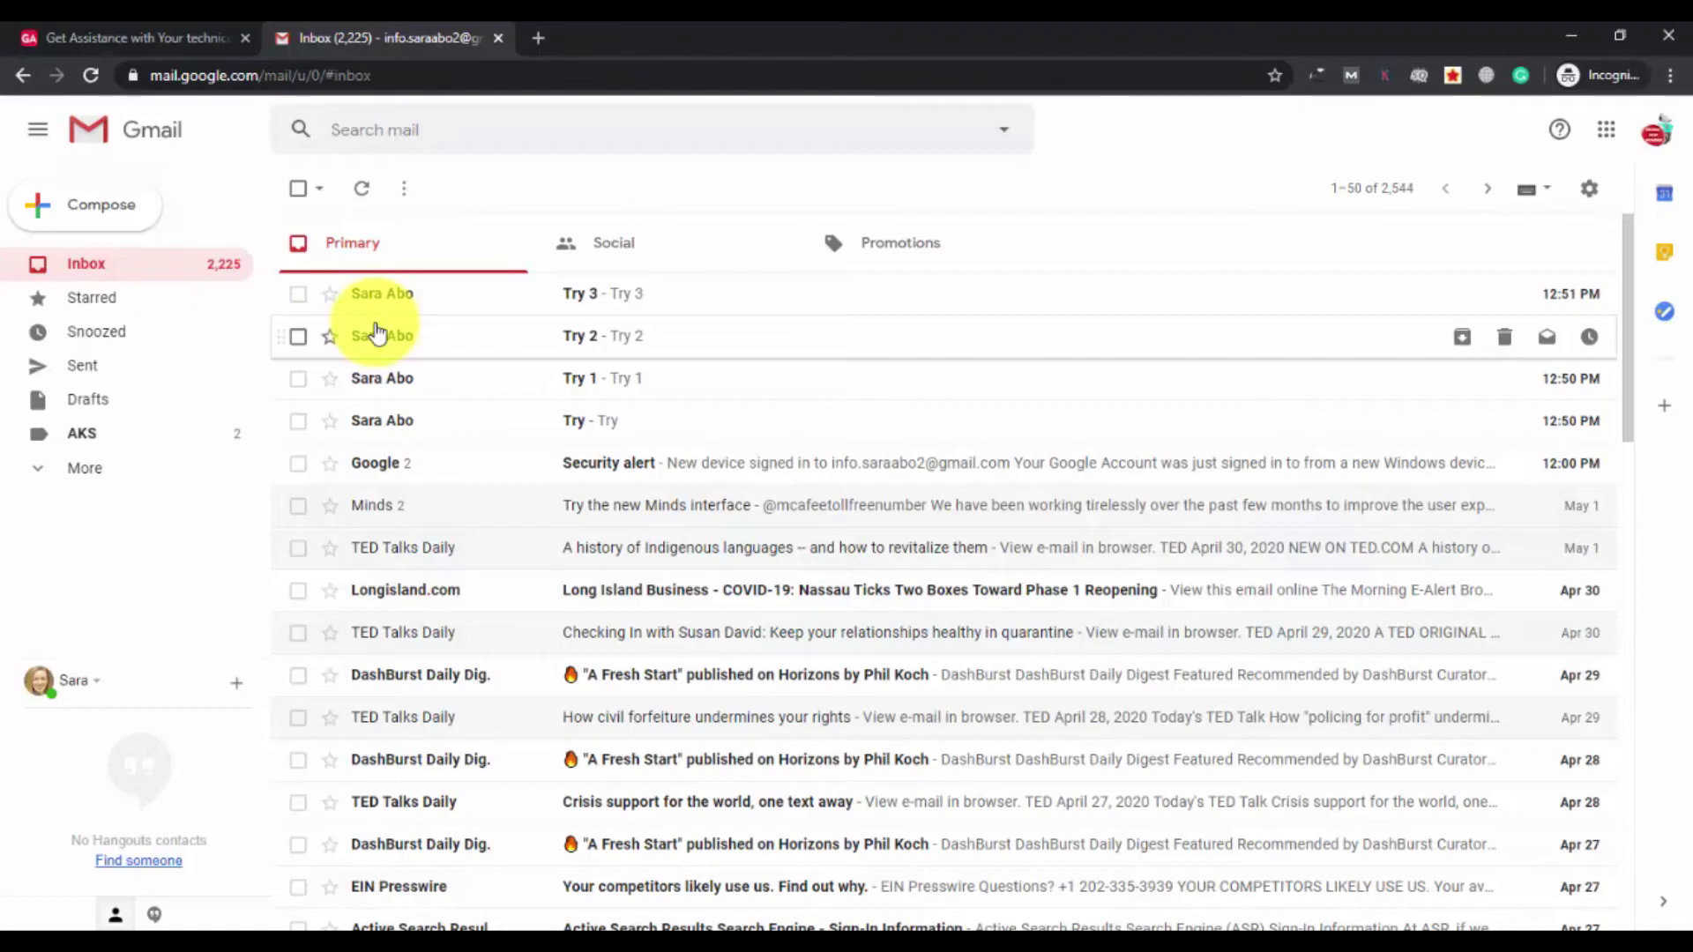
Start a filter for the Try 3 message's sender and proceed to its actions.
click(486, 300)
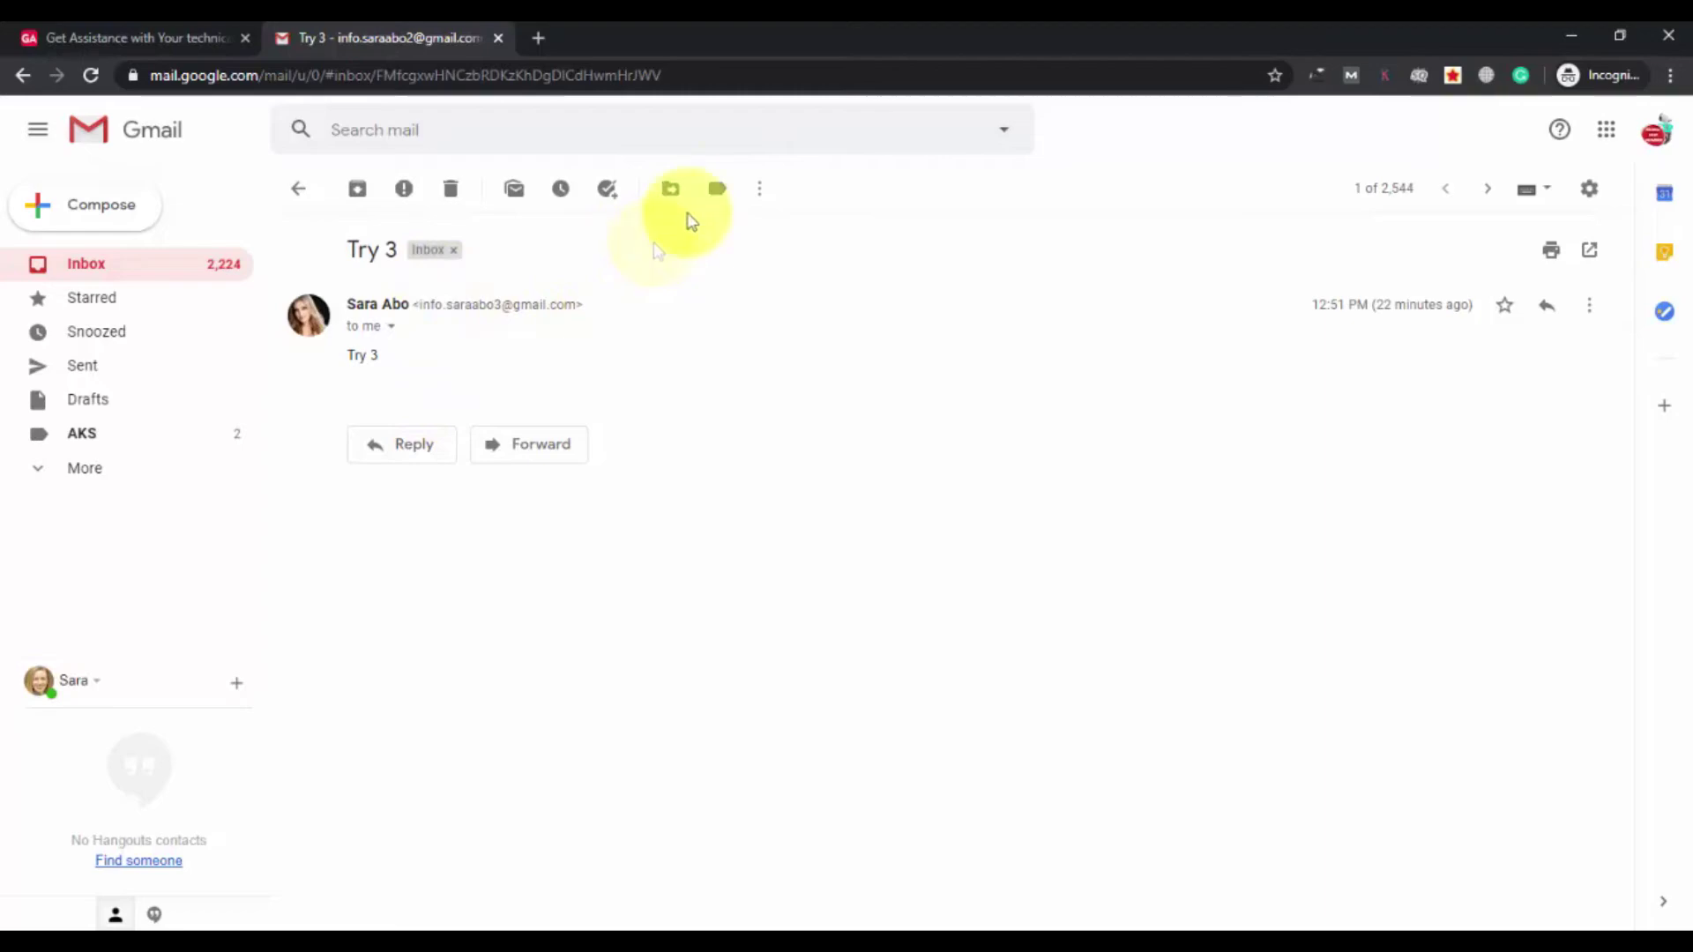
click(759, 189)
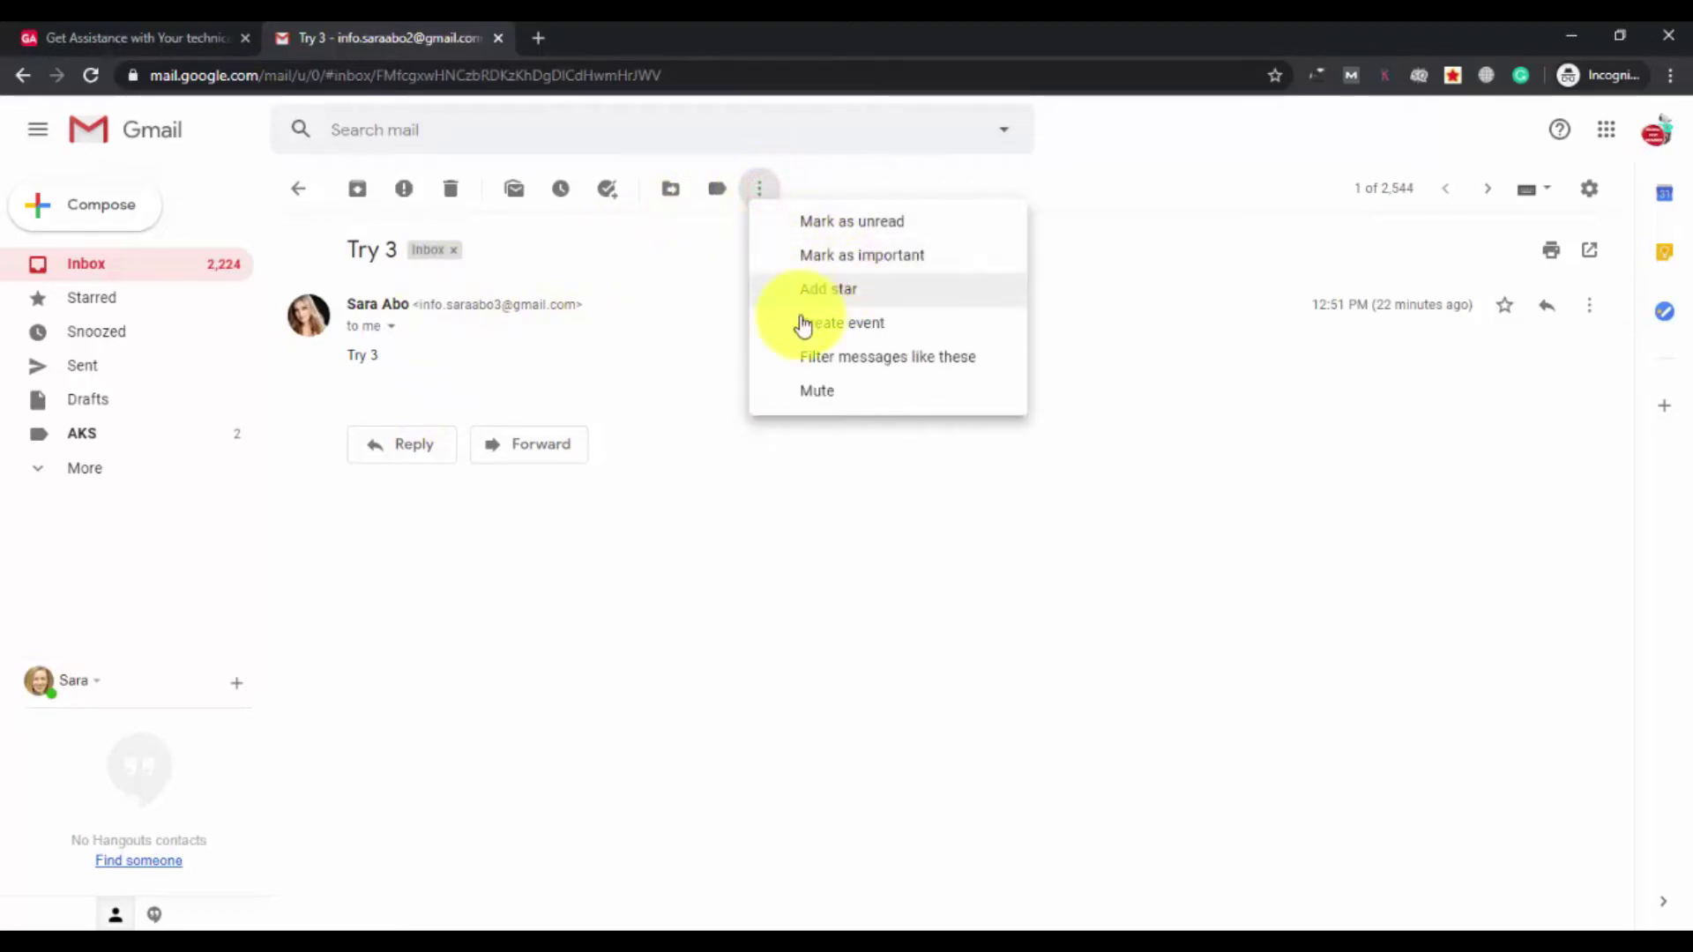
click(831, 358)
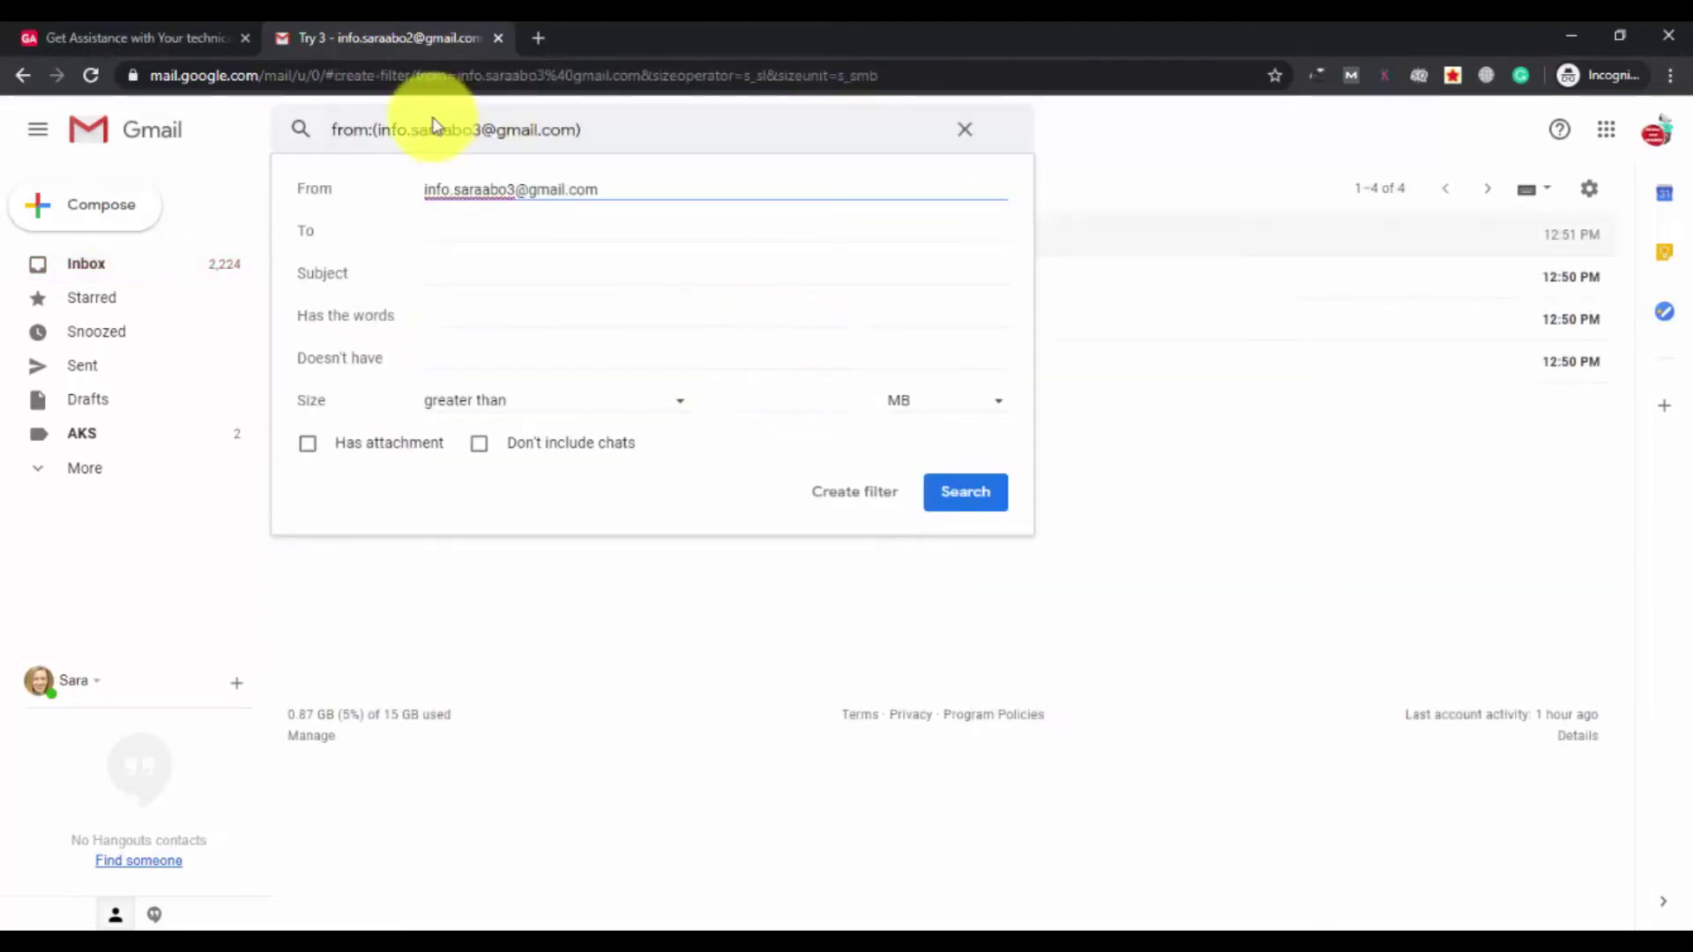
click(852, 494)
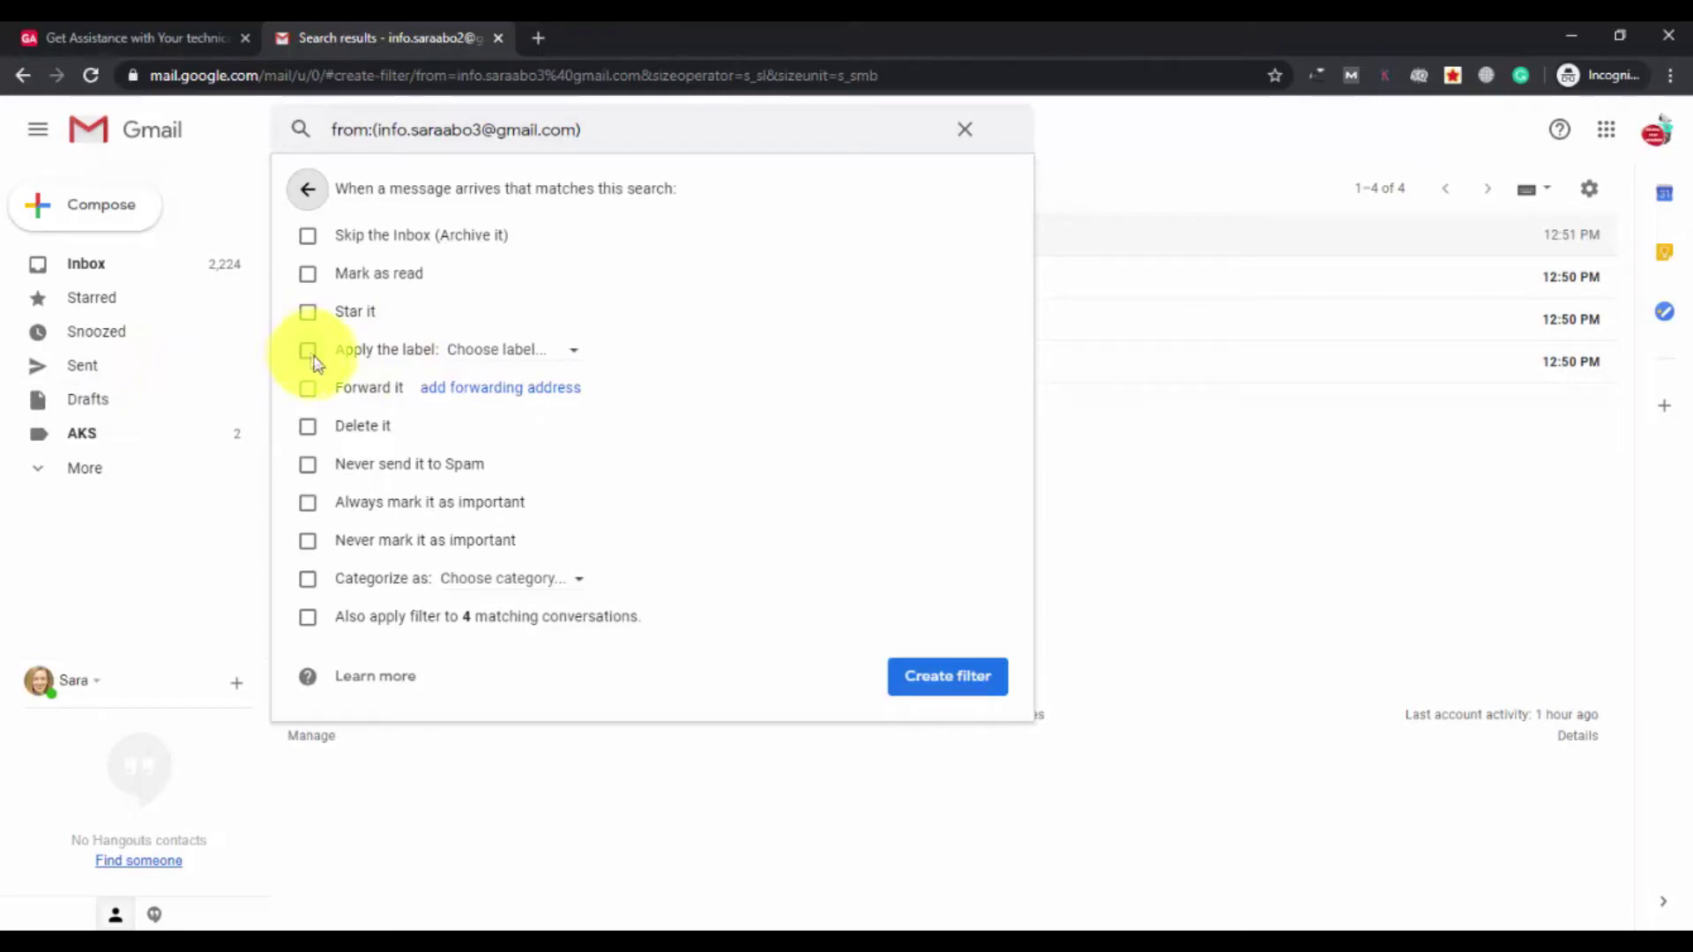
Tick Apply the label and set up a new sender-named label nested under AKS.
click(308, 353)
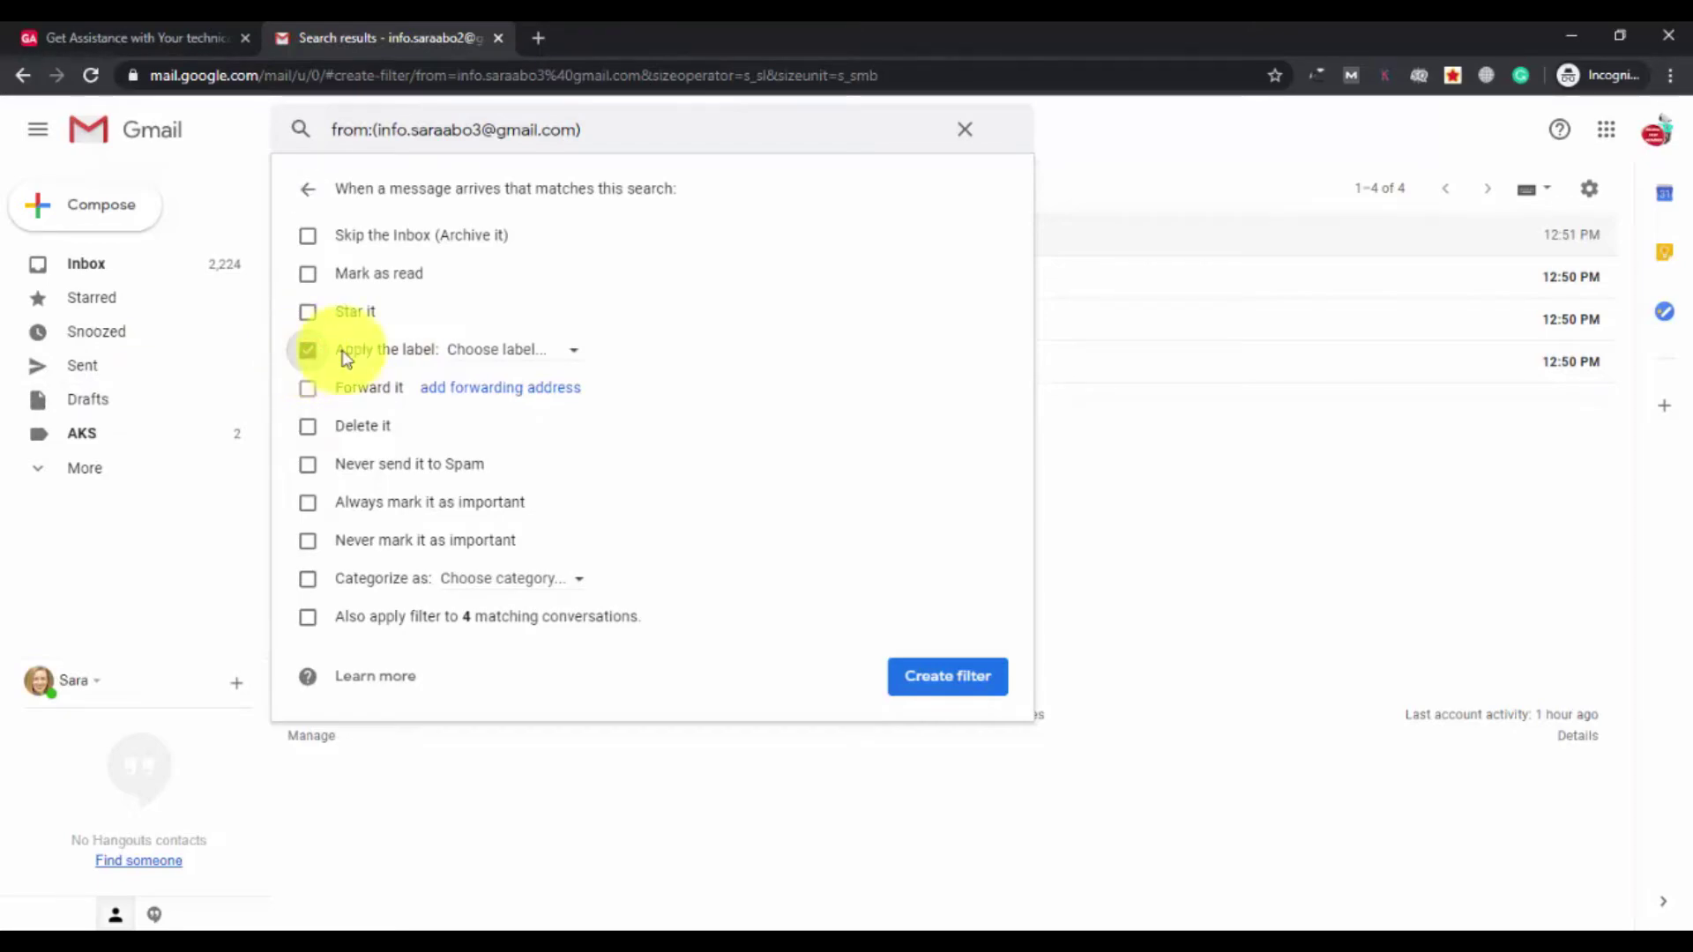
click(507, 352)
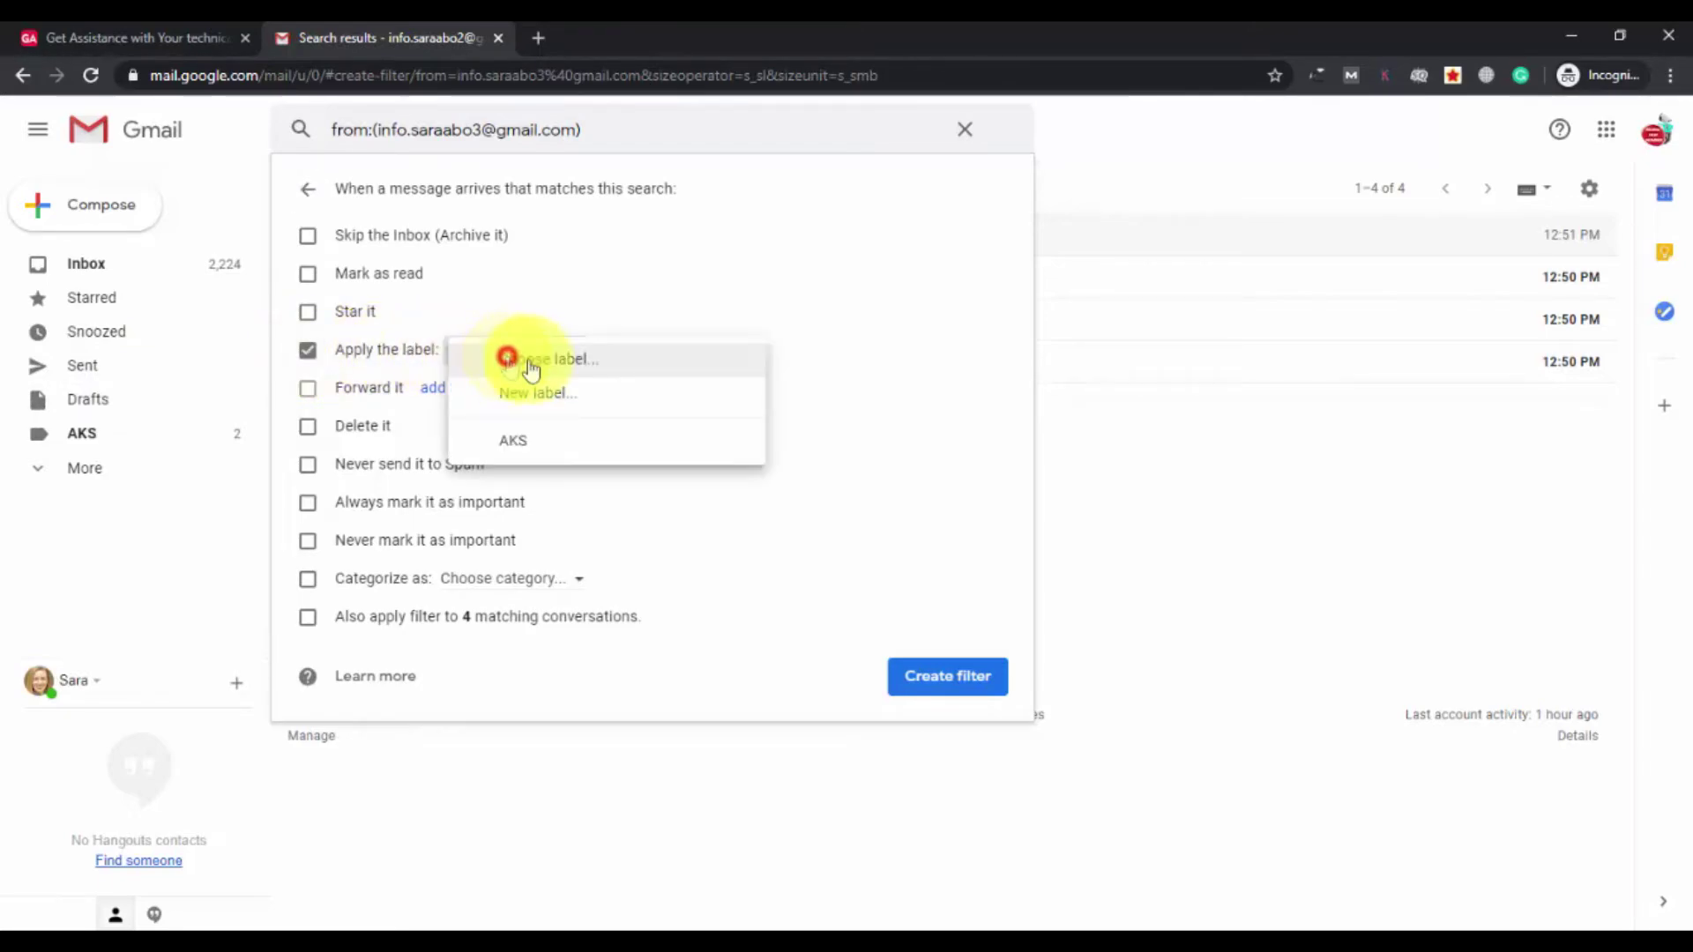
click(569, 394)
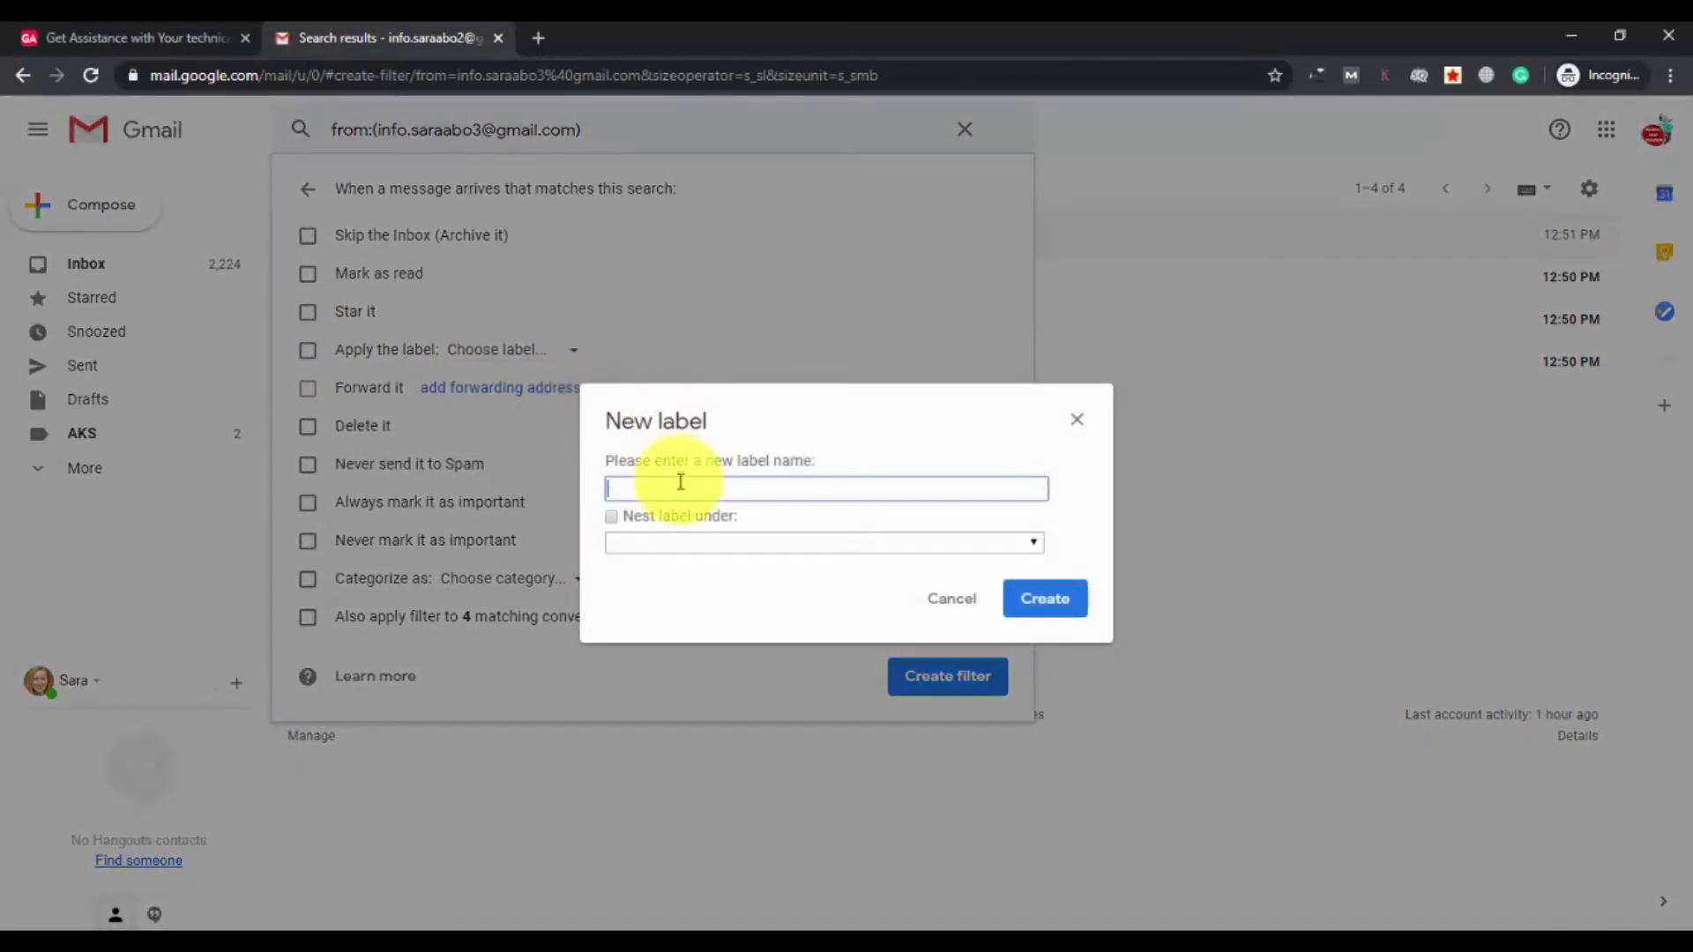
click(681, 480)
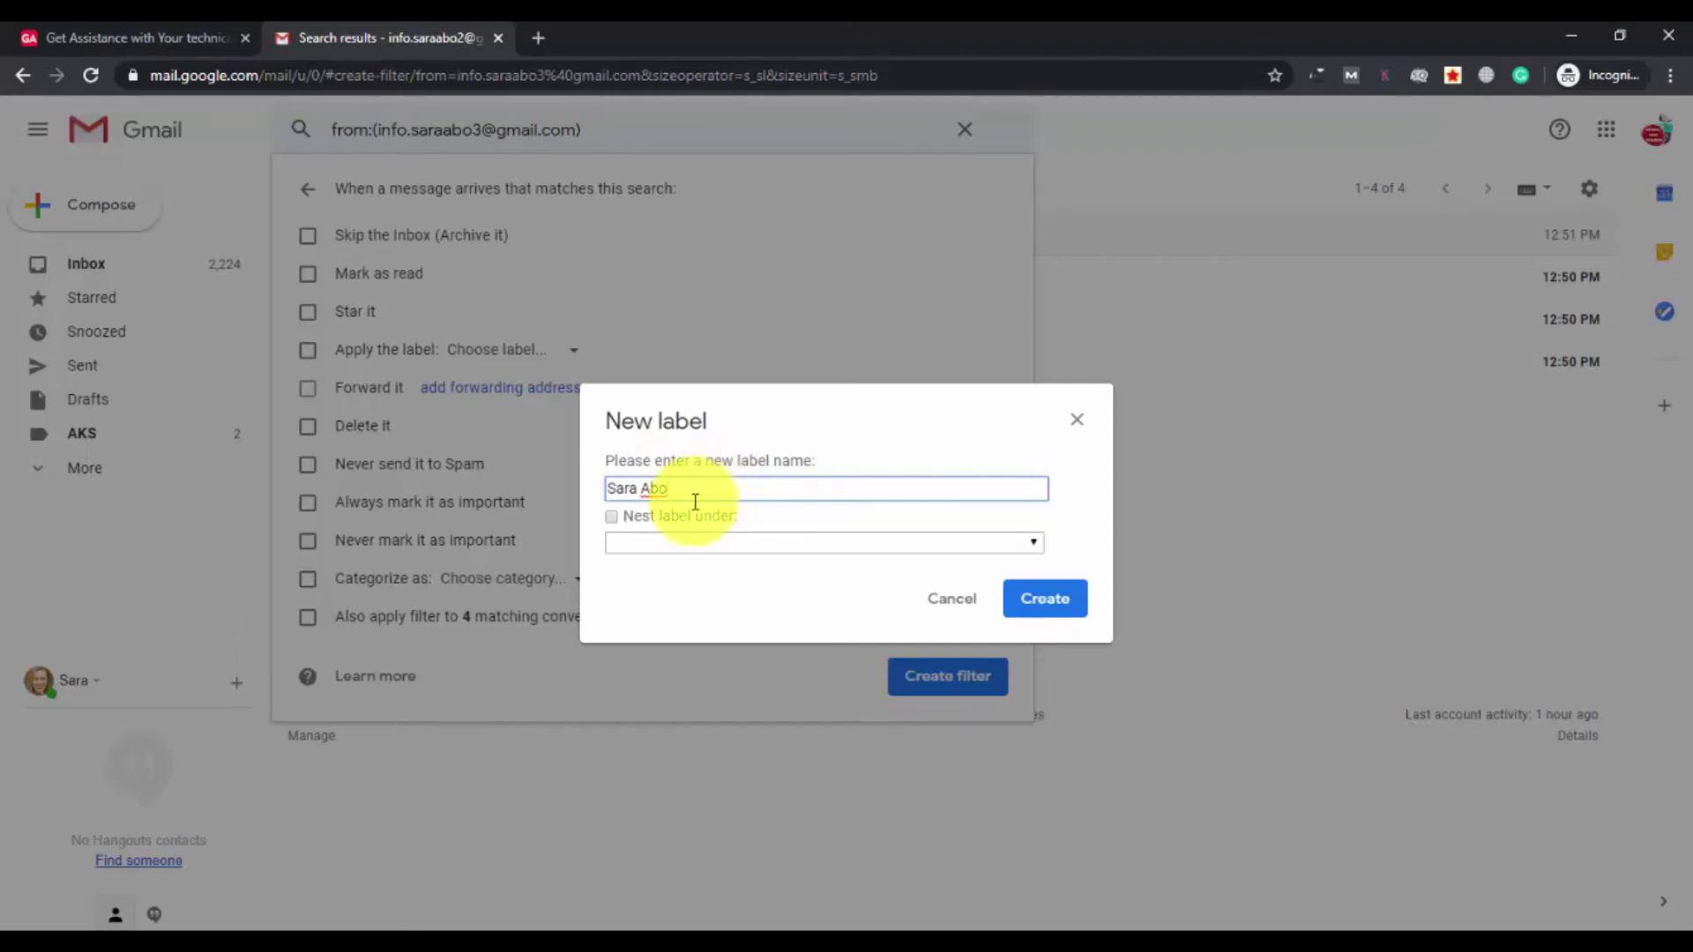
click(612, 516)
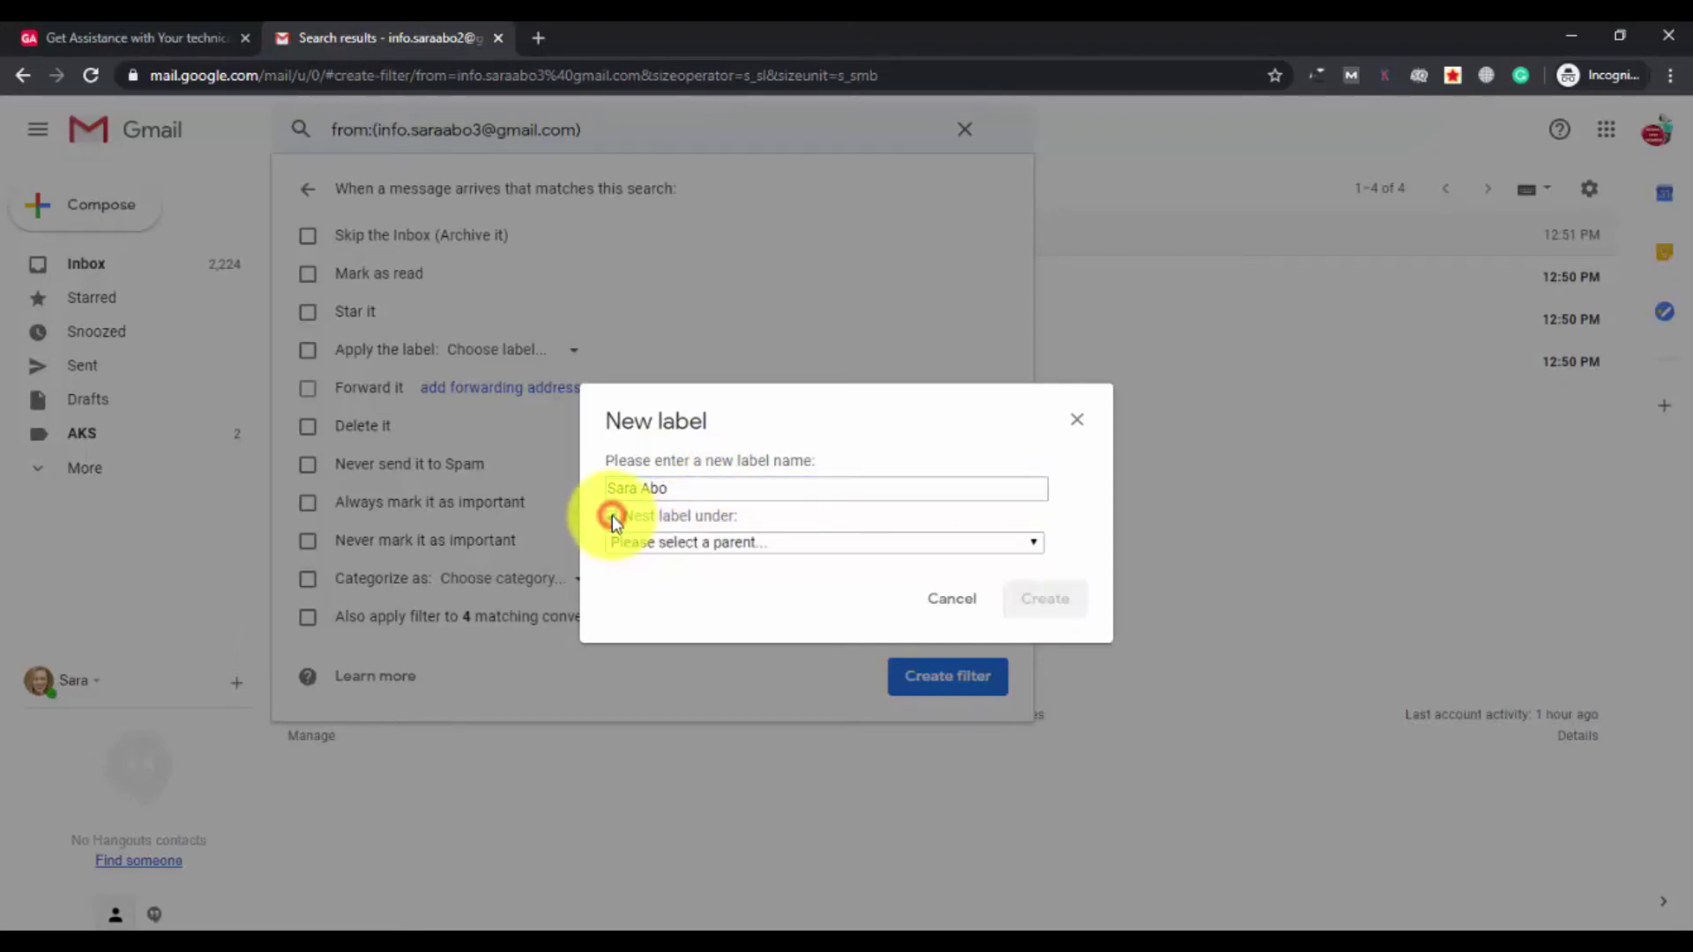
click(680, 542)
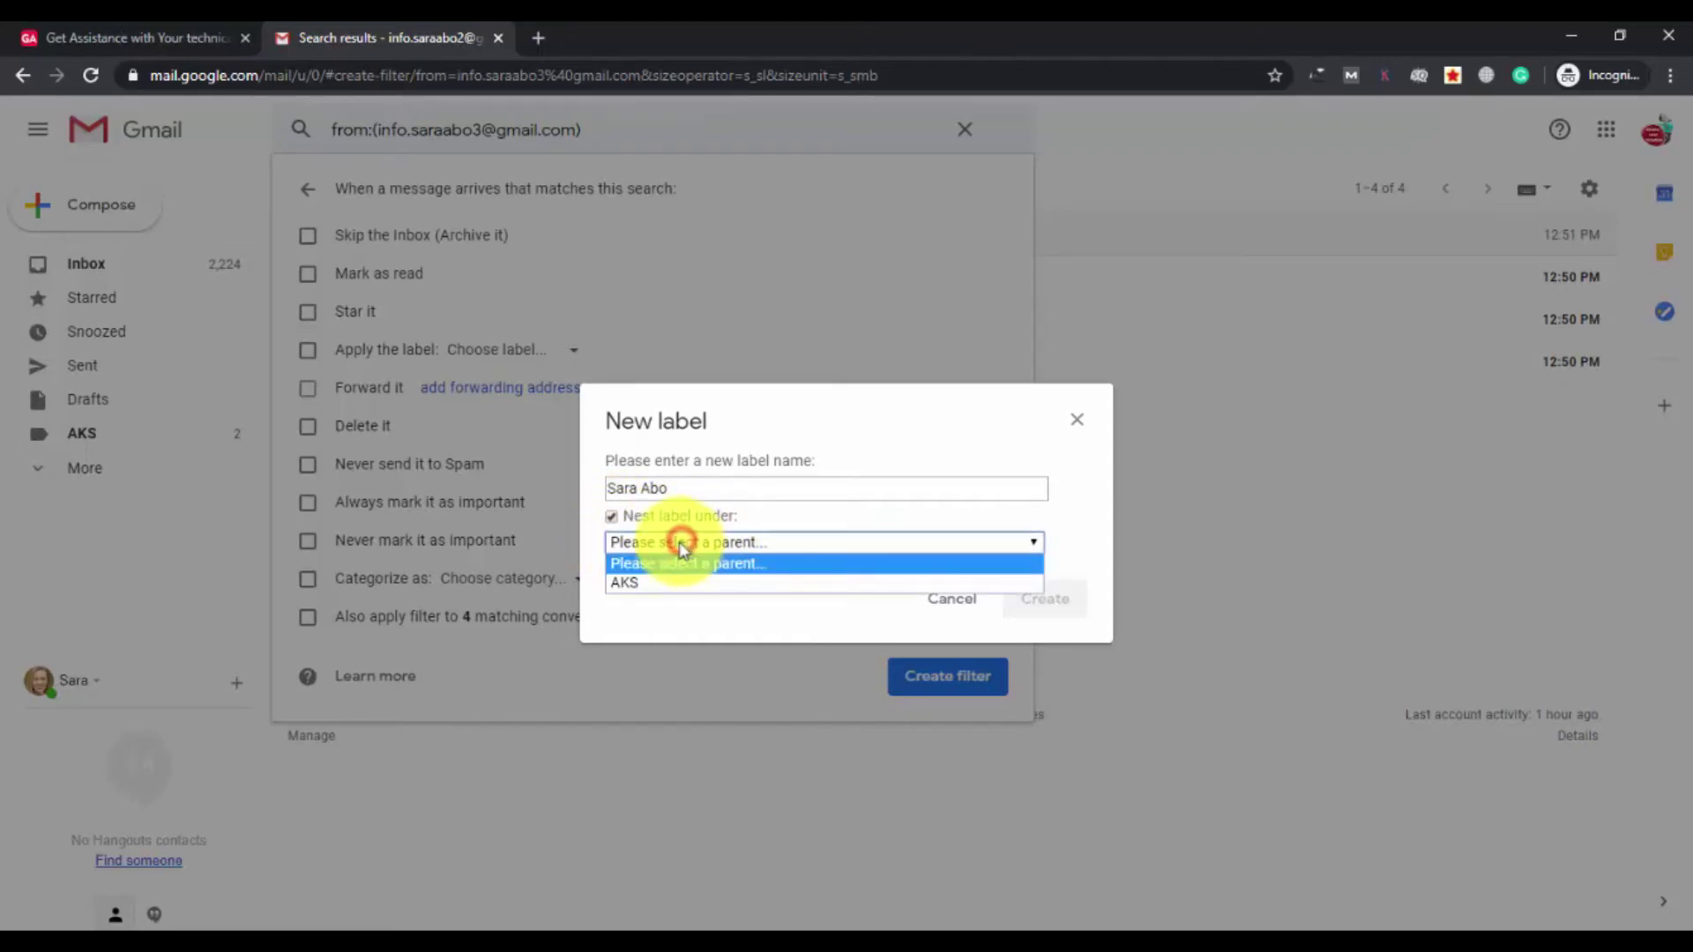
click(640, 584)
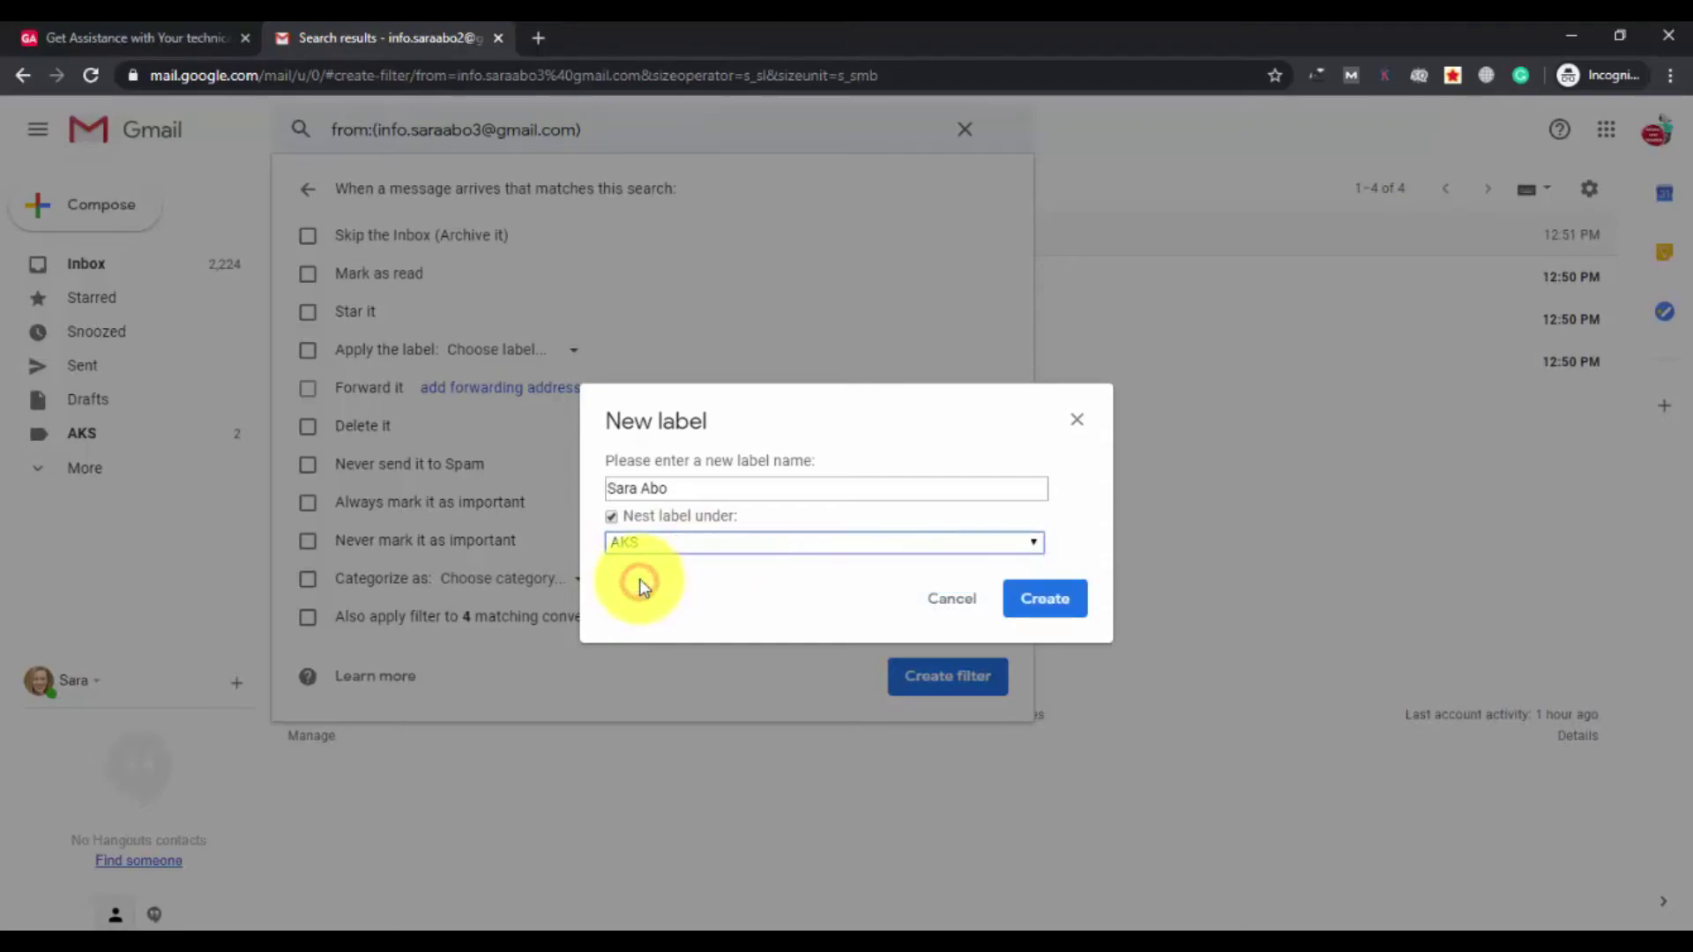
Create the sublabel, apply the filter to 4 existing conversations, save it, and return to Inbox.
click(1062, 606)
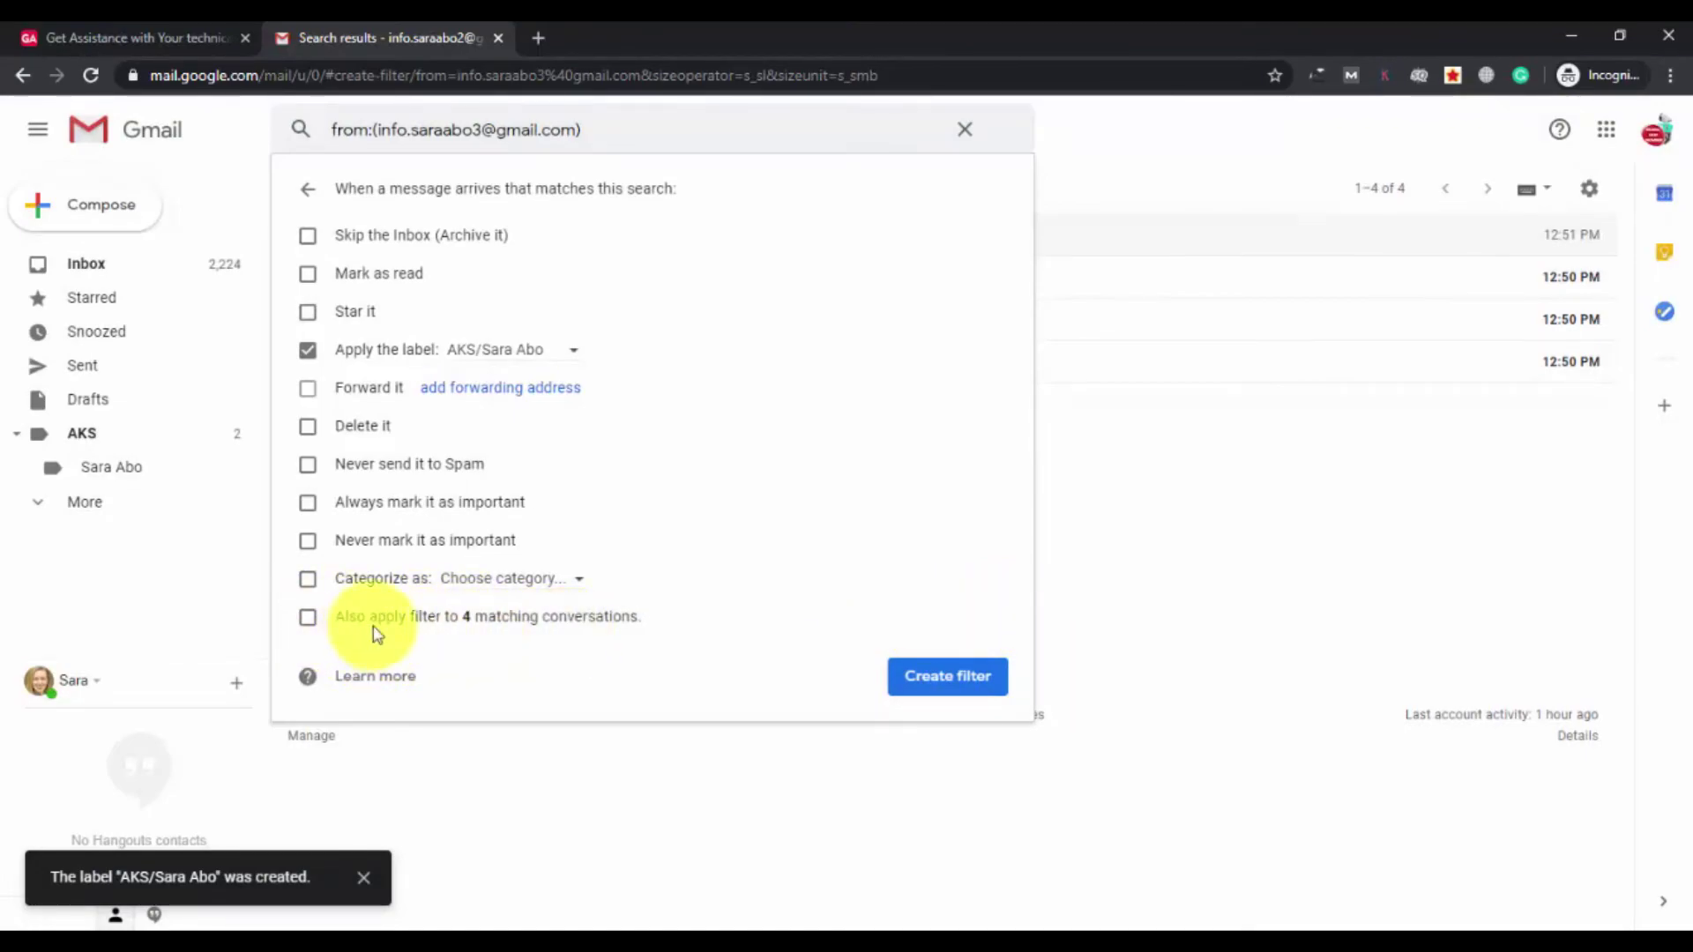
click(307, 619)
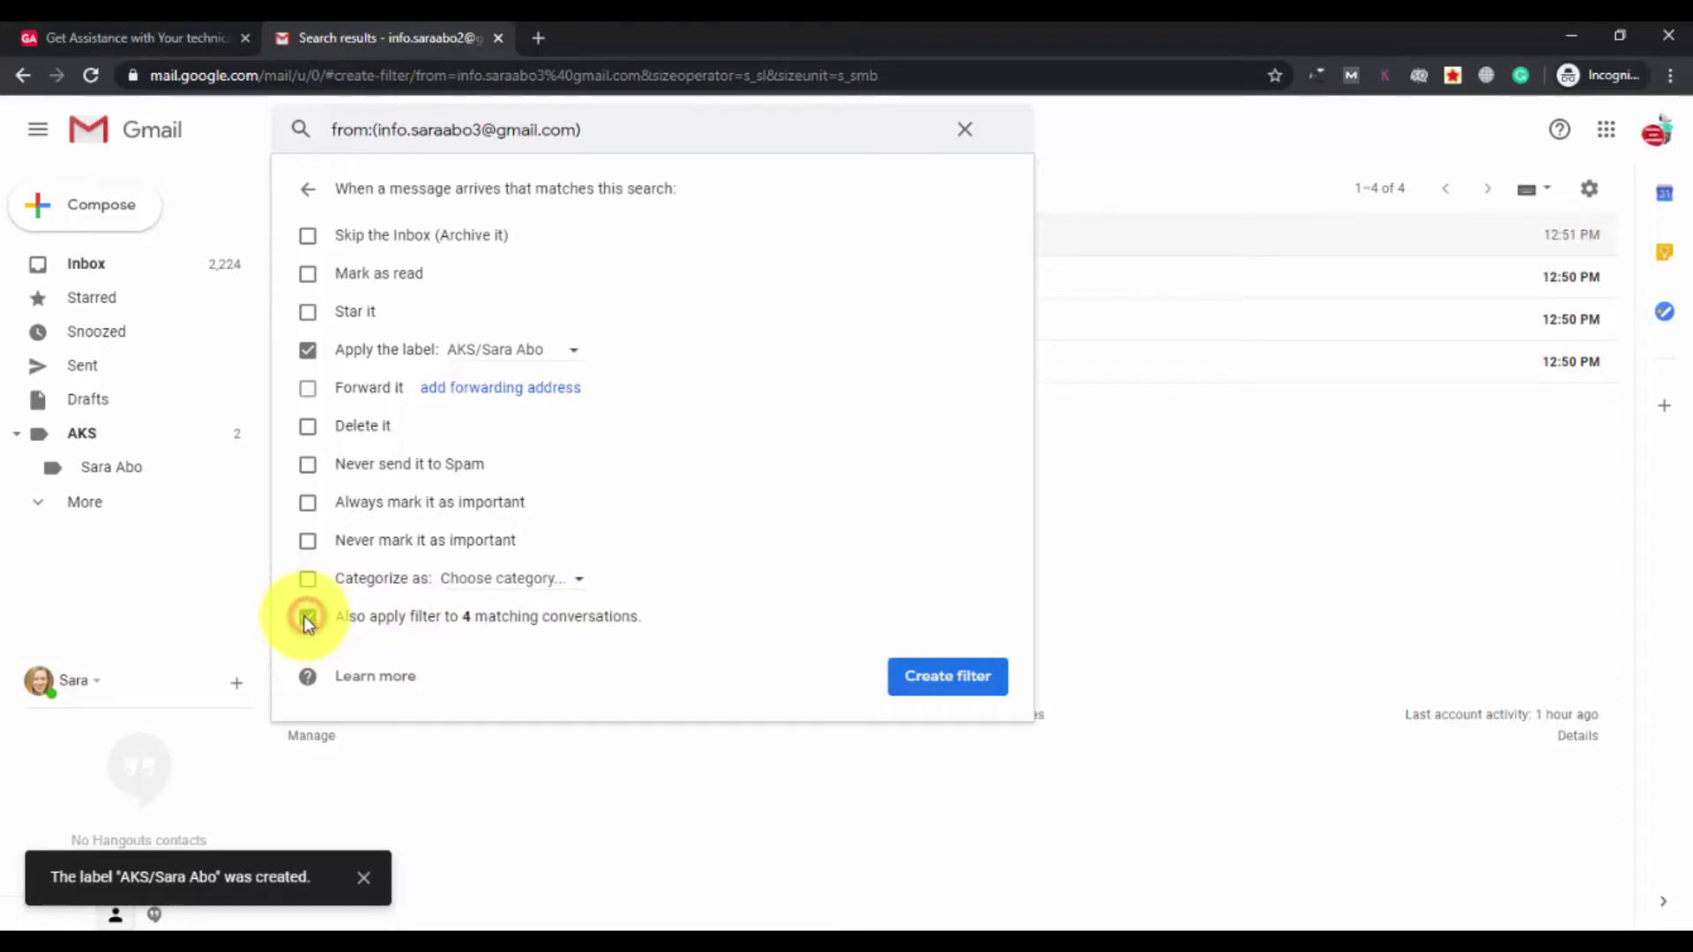
click(948, 676)
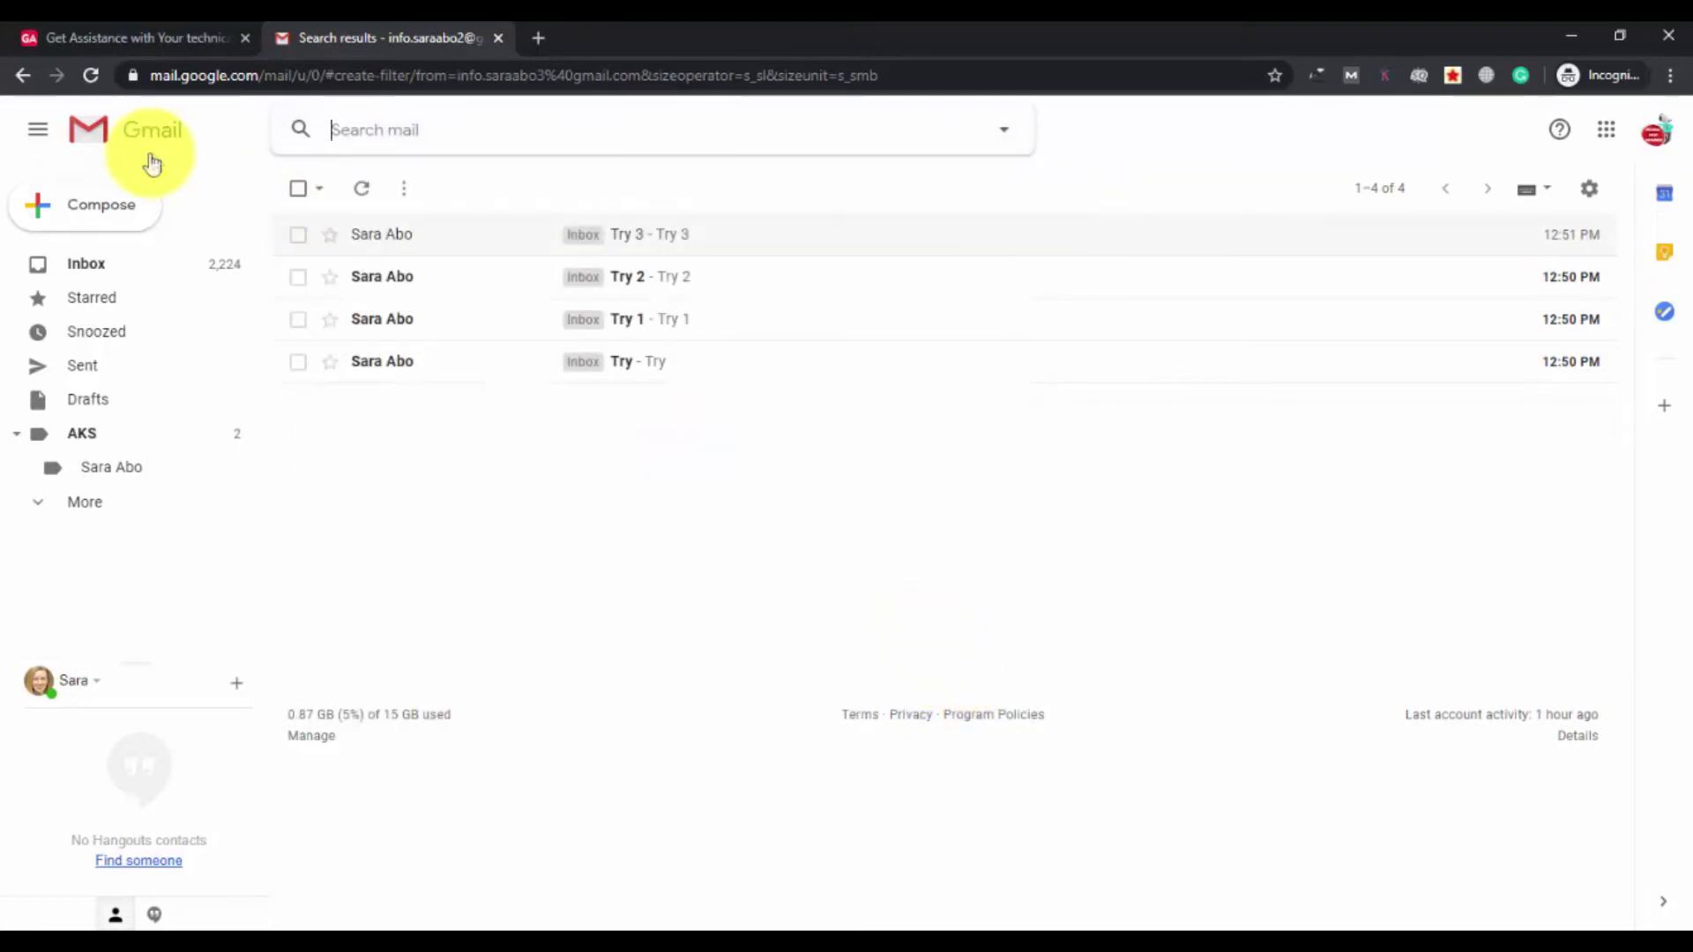
click(111, 281)
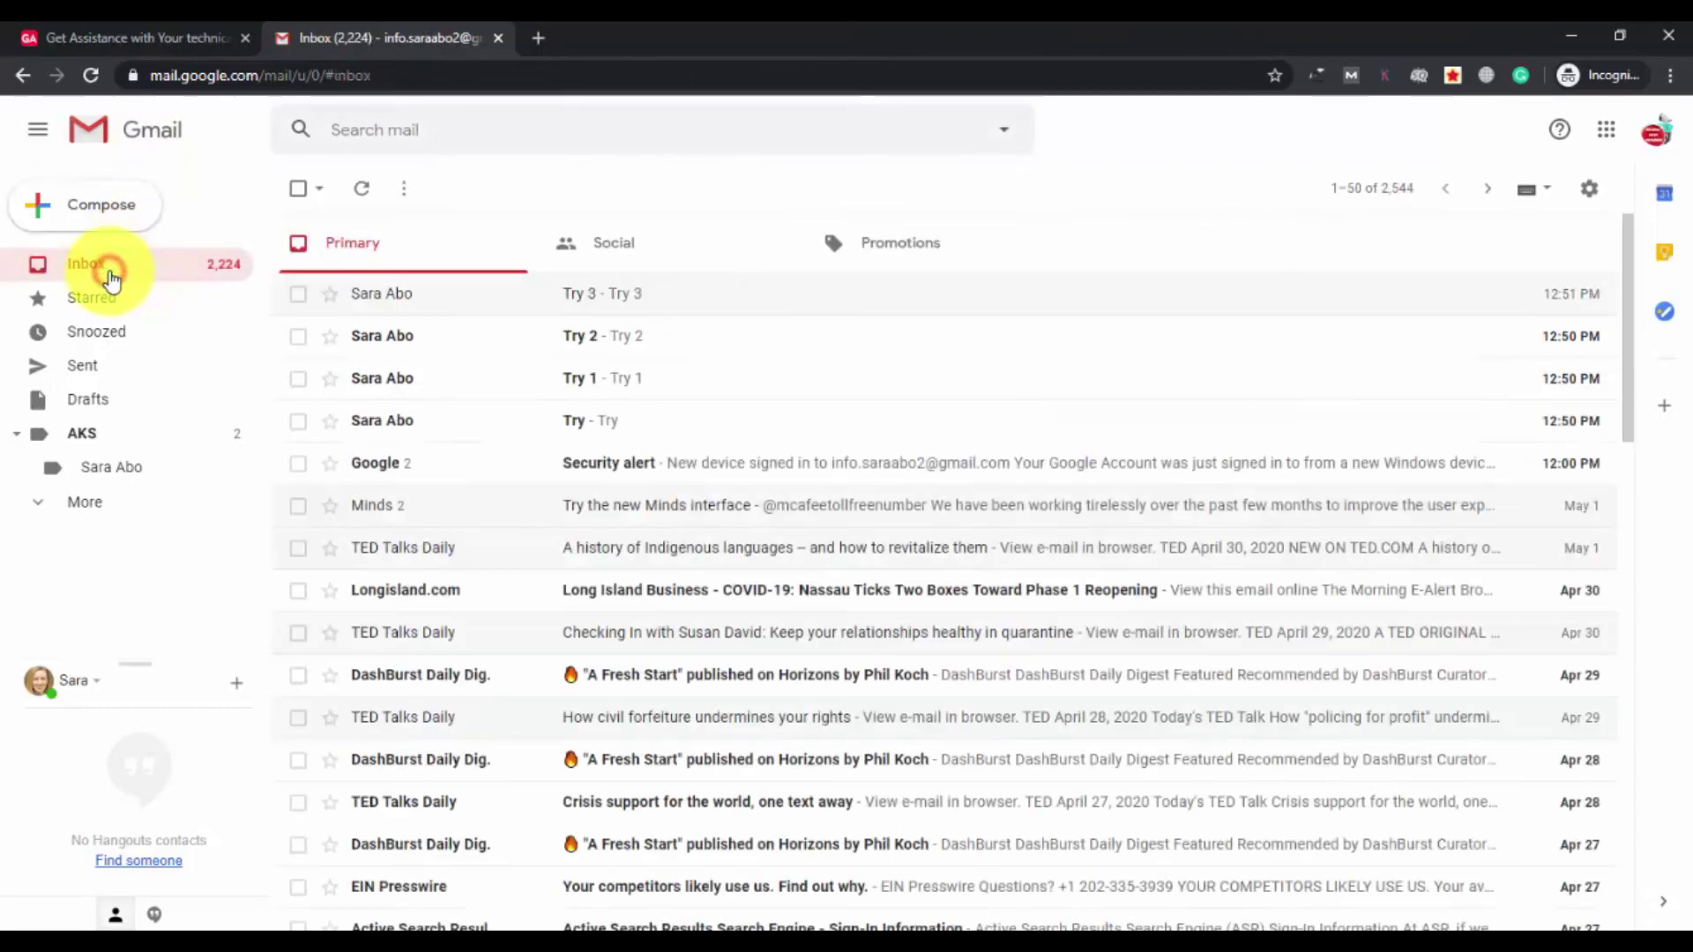
Confirm Try 3, Try 2, Try 1 and Try carry the sender-named AKS sublabel, via the AKS label and sublabel views.
click(635, 293)
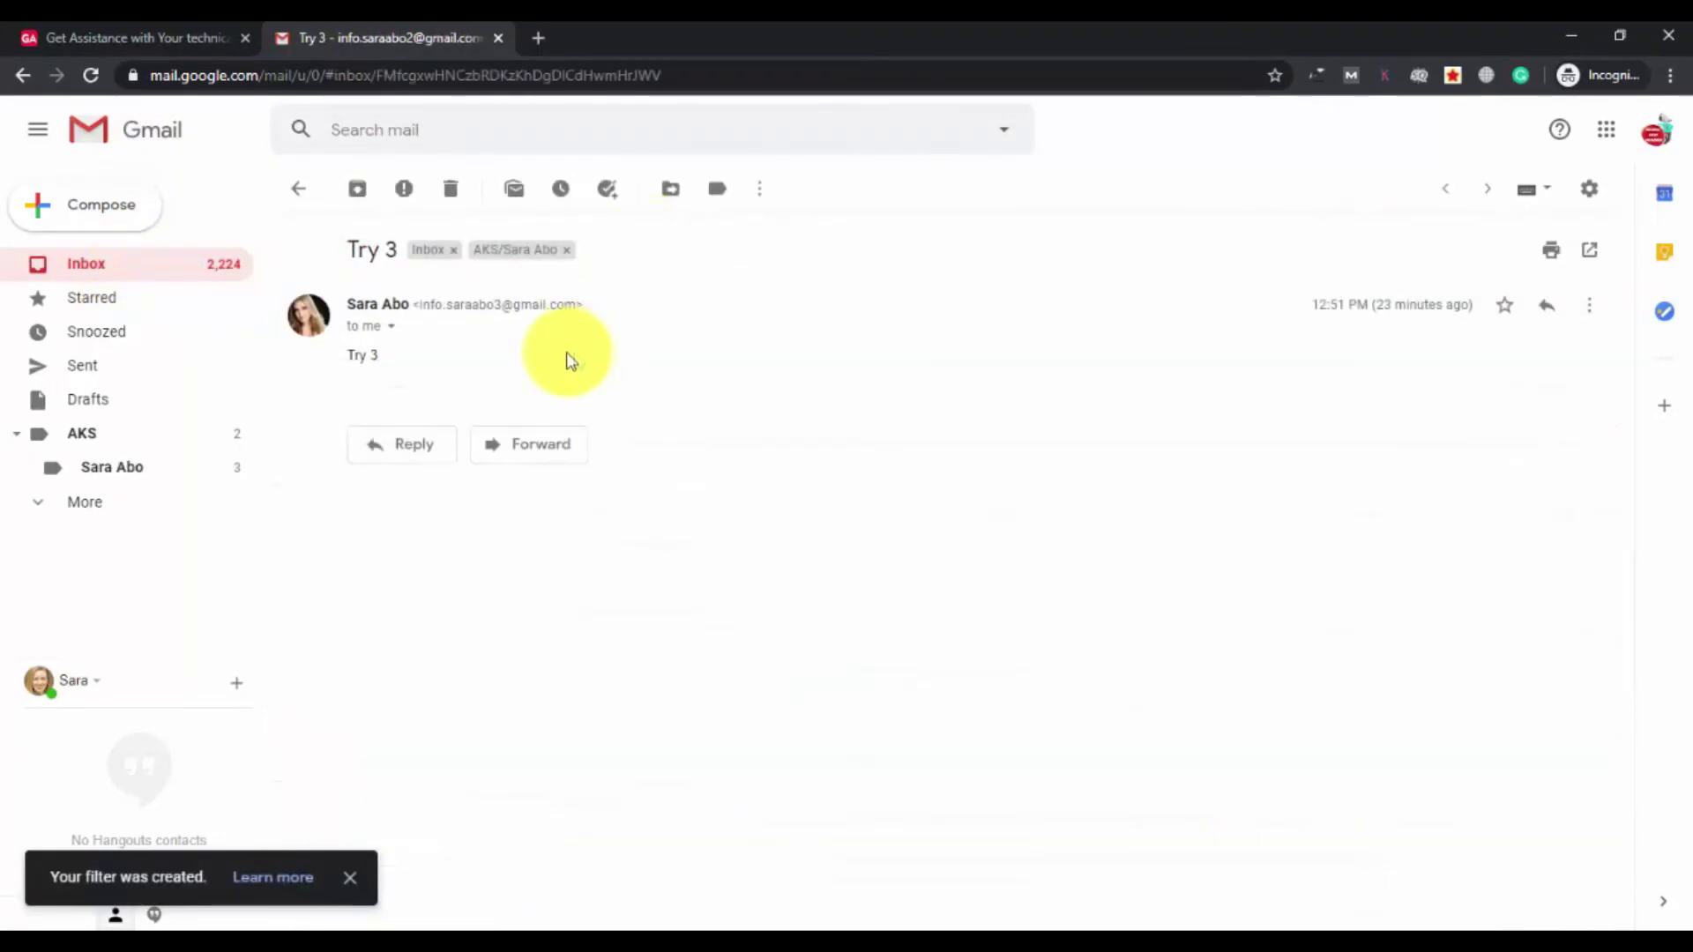
click(76, 265)
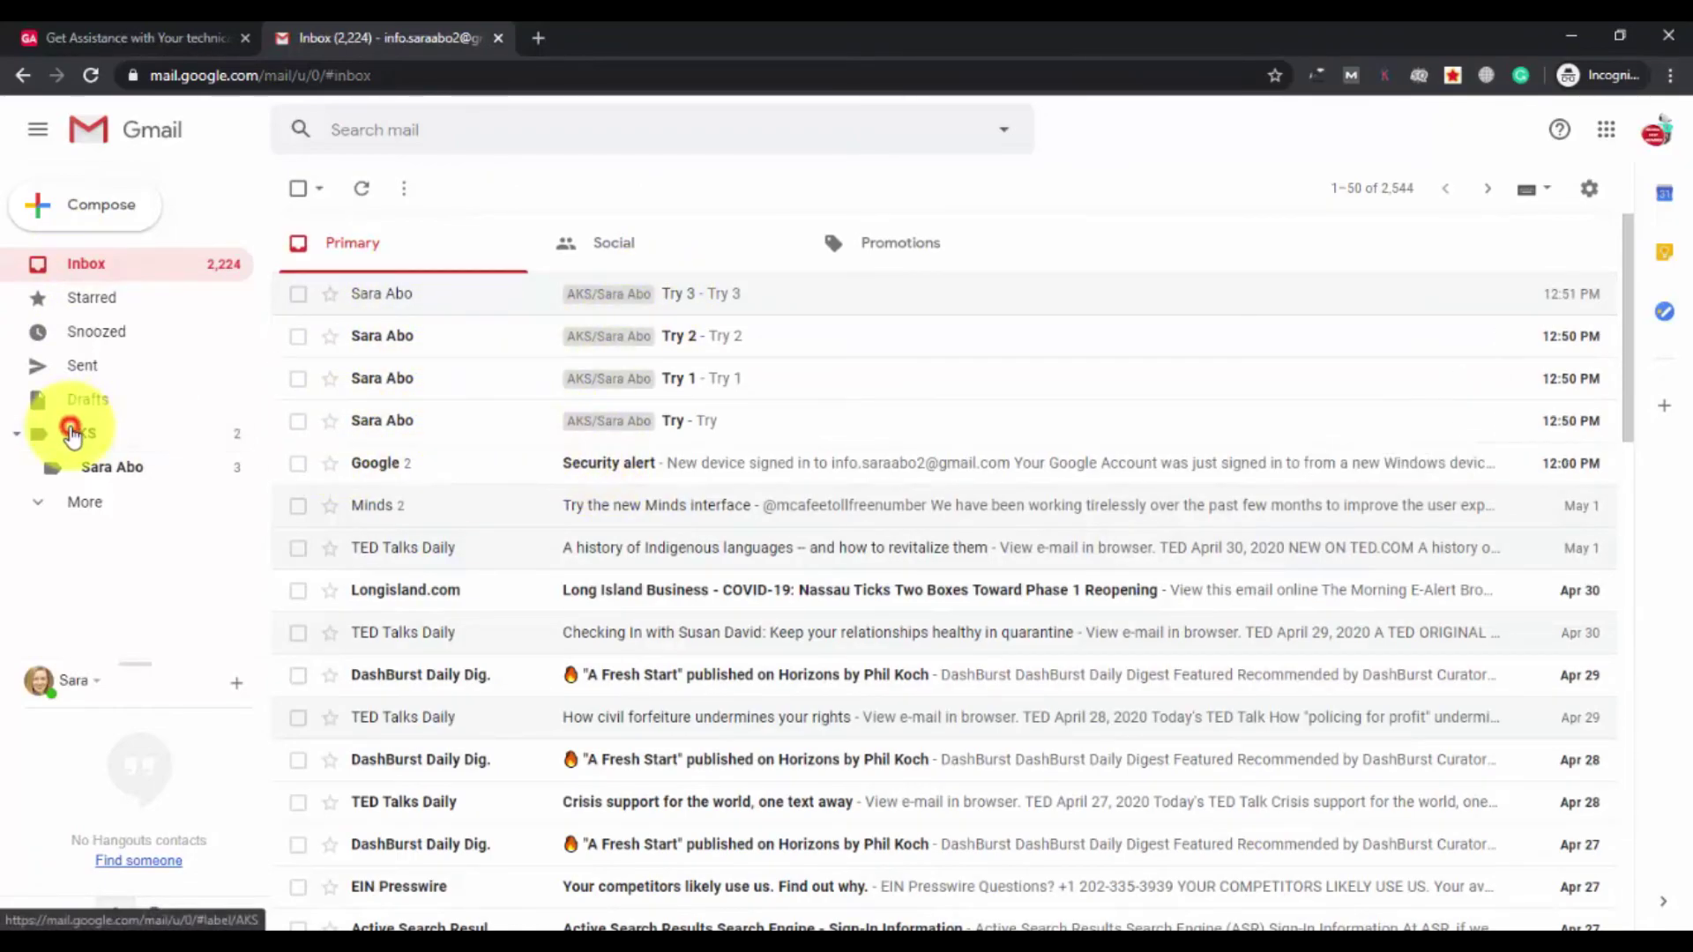
click(74, 433)
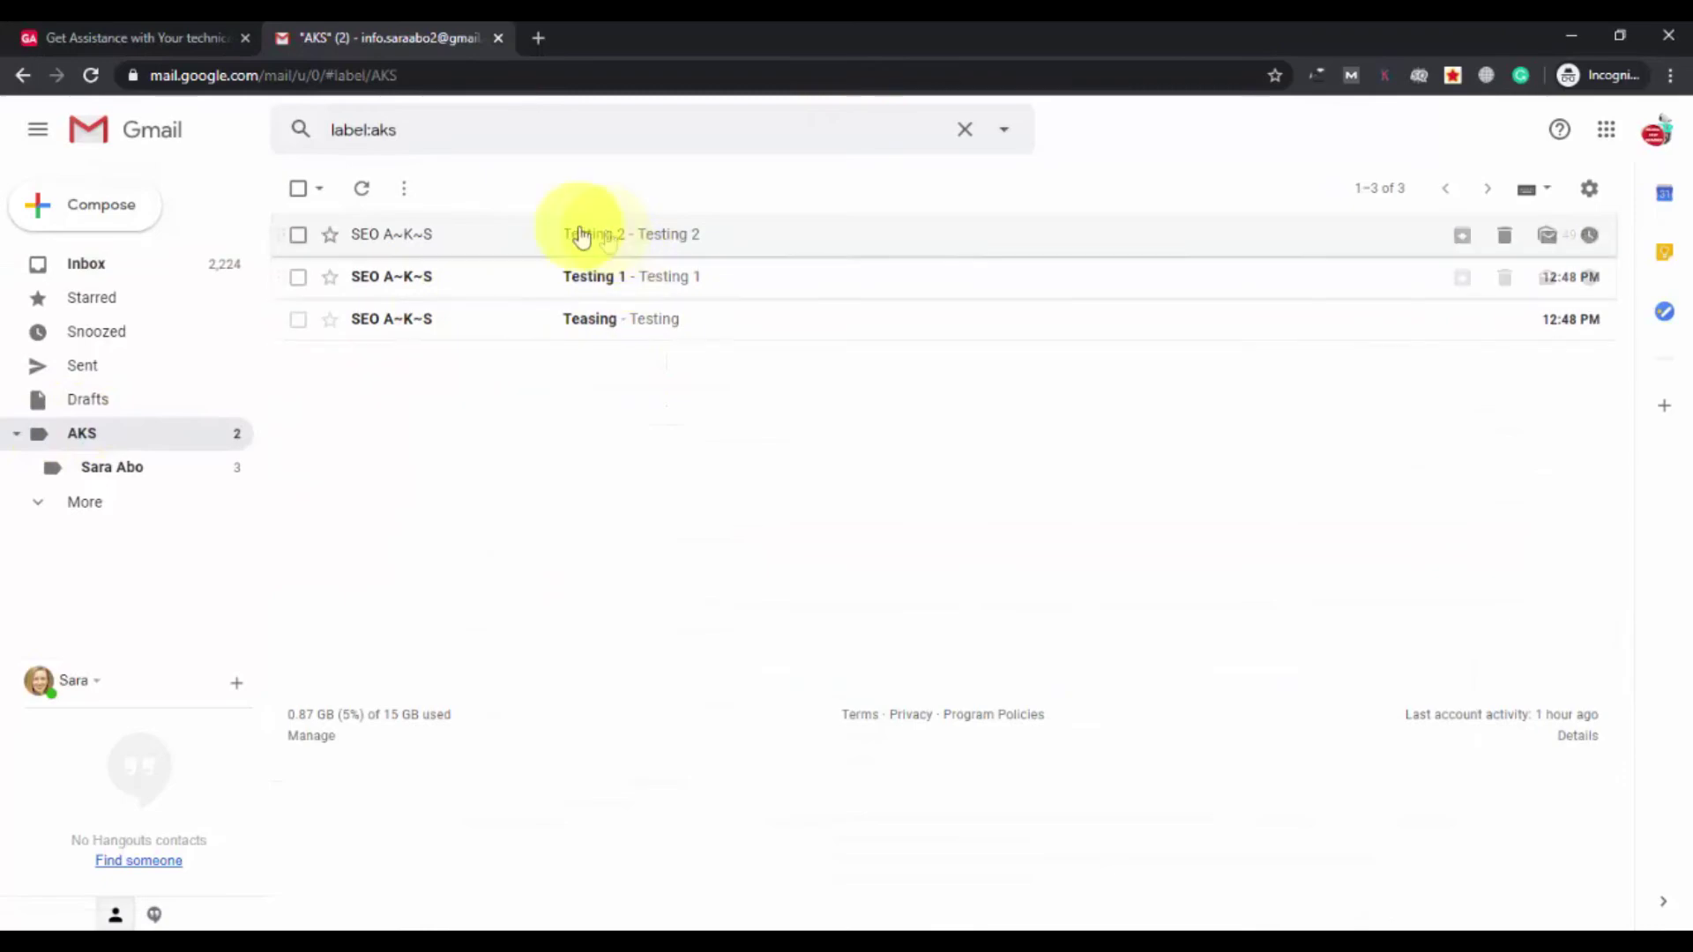
click(117, 469)
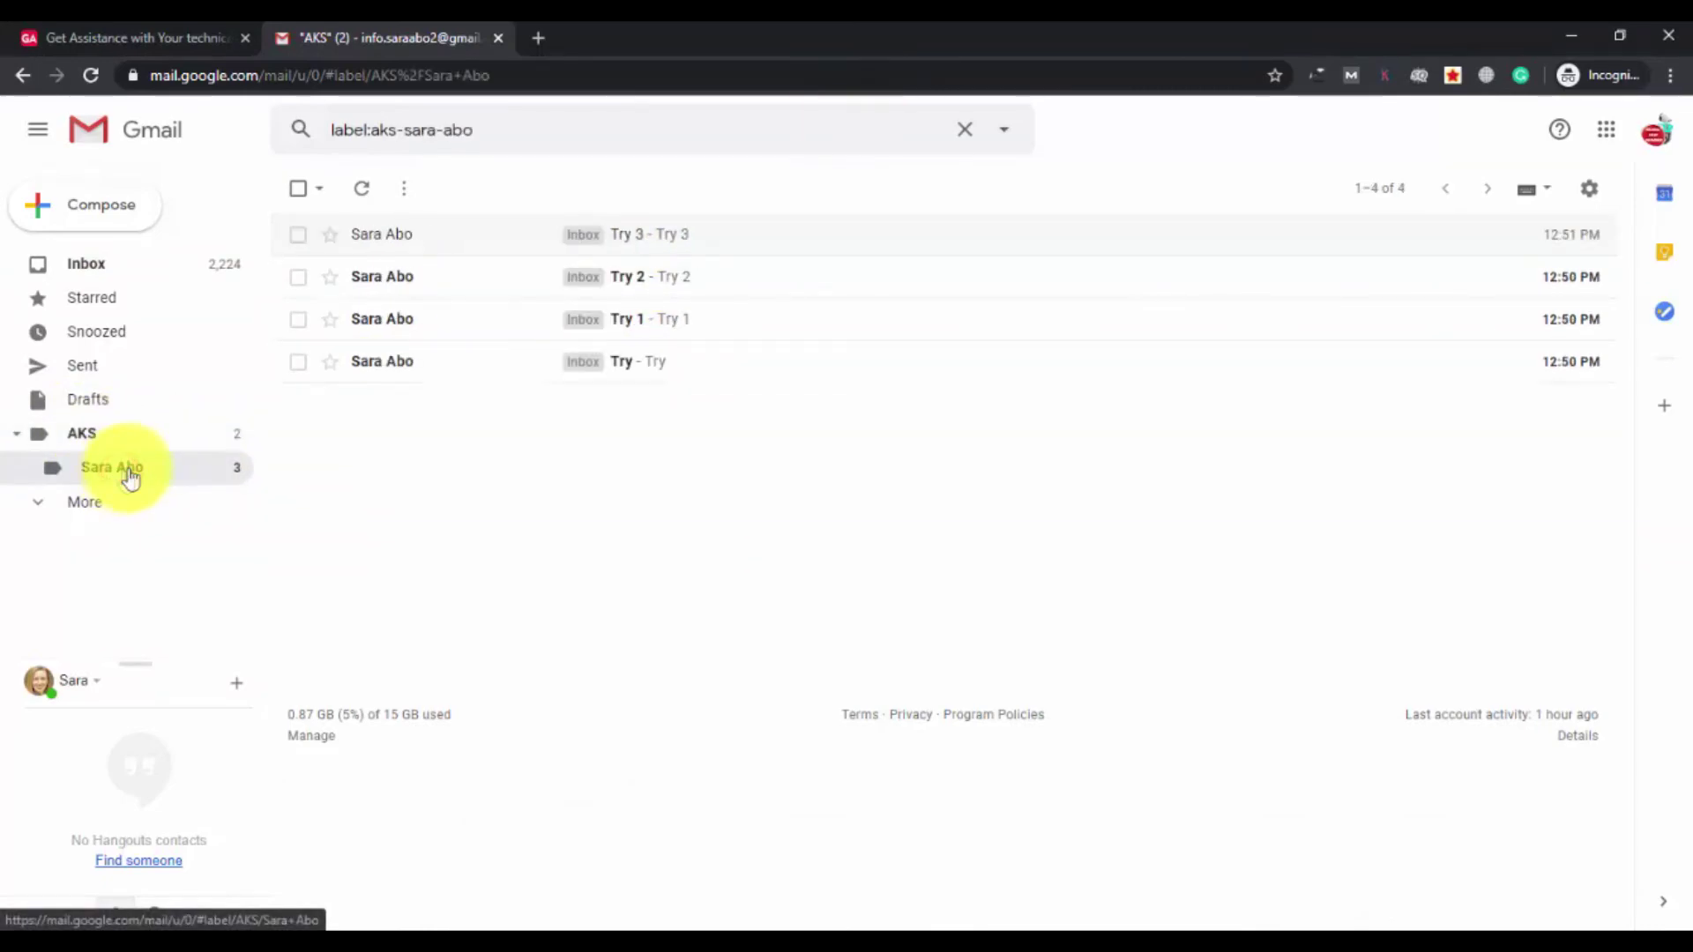
click(74, 262)
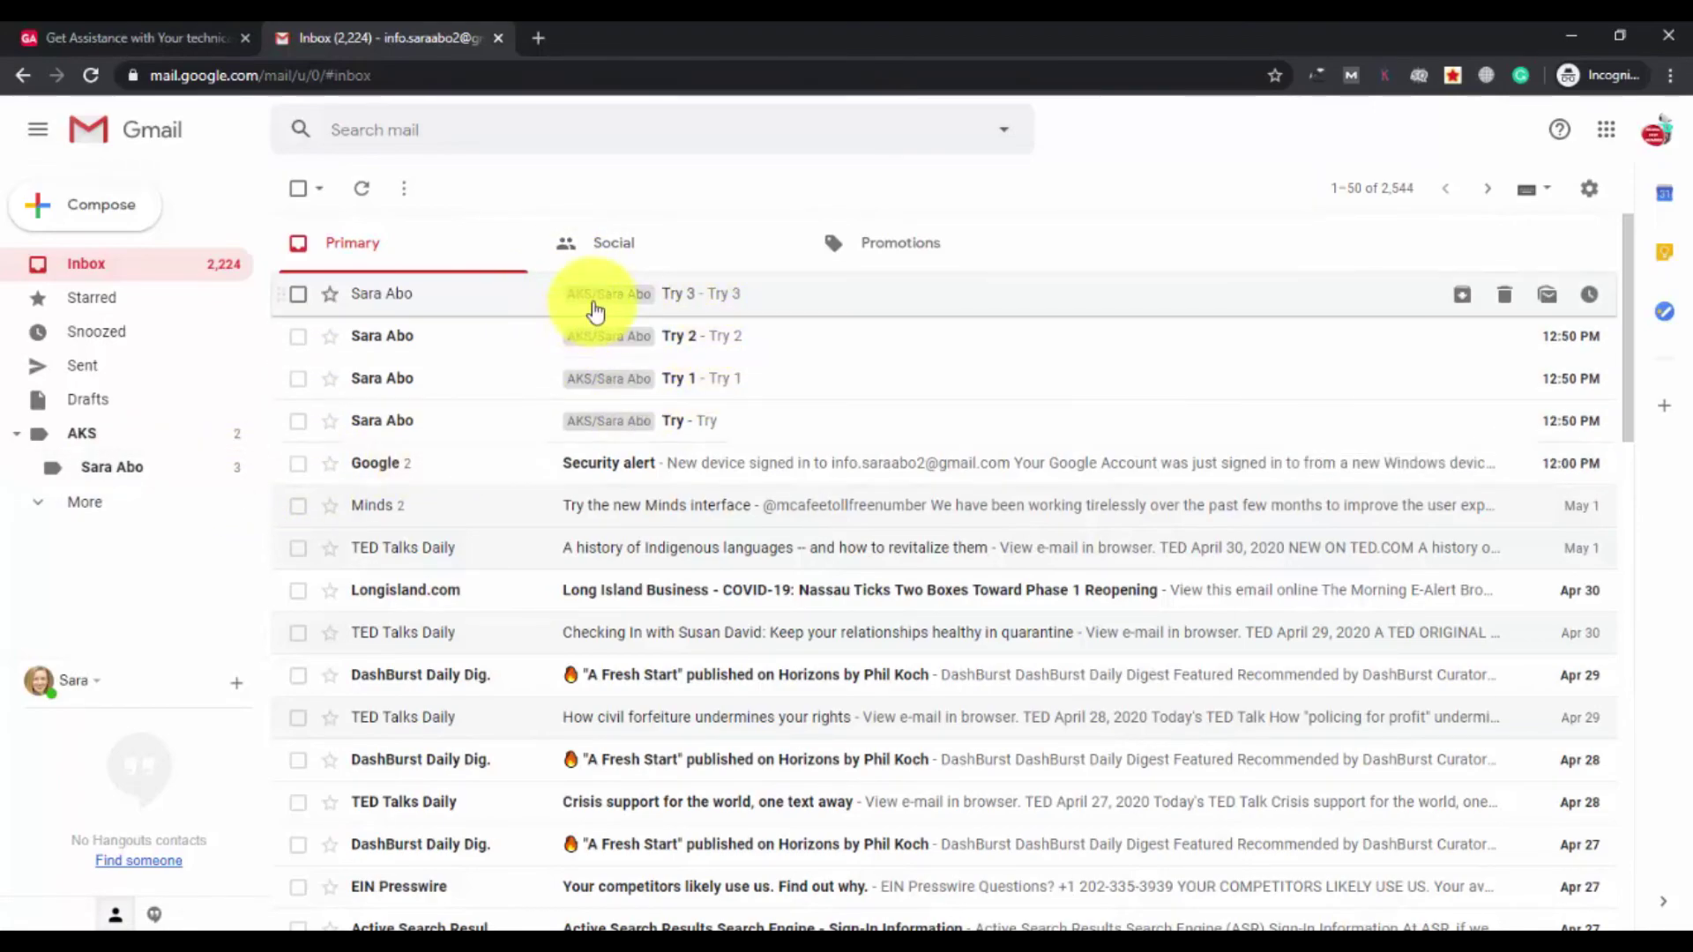
Set the sender-named AKS sublabel's label colour to red so the Try messages show red tags.
click(237, 472)
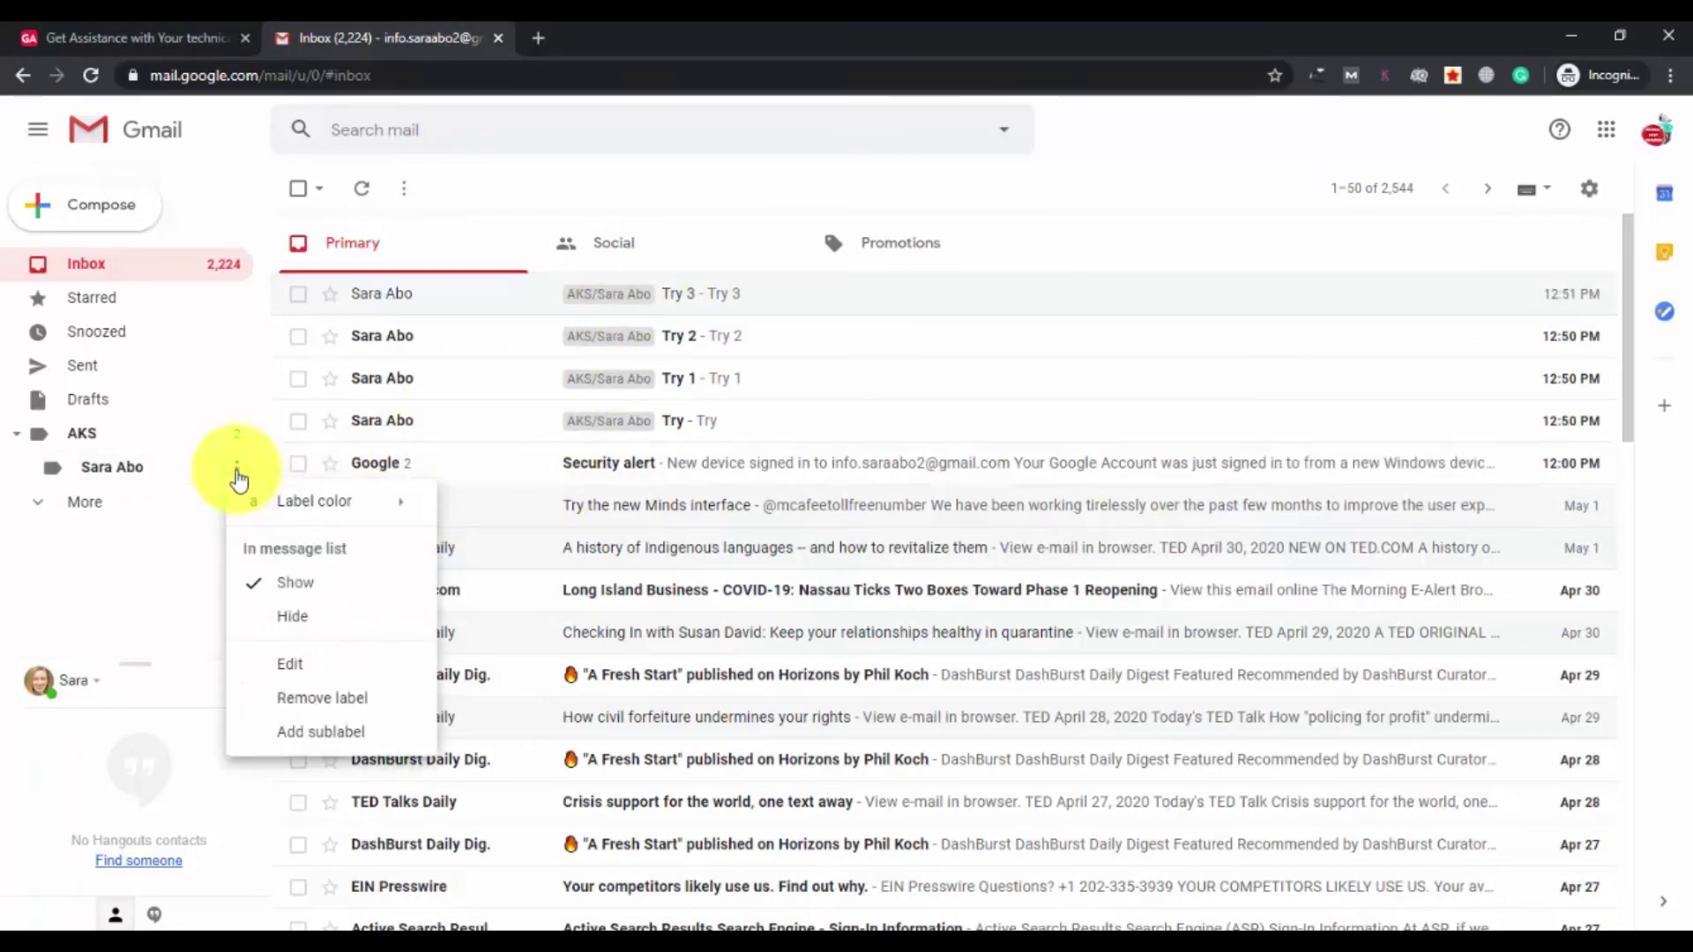
mouse_move(256, 503)
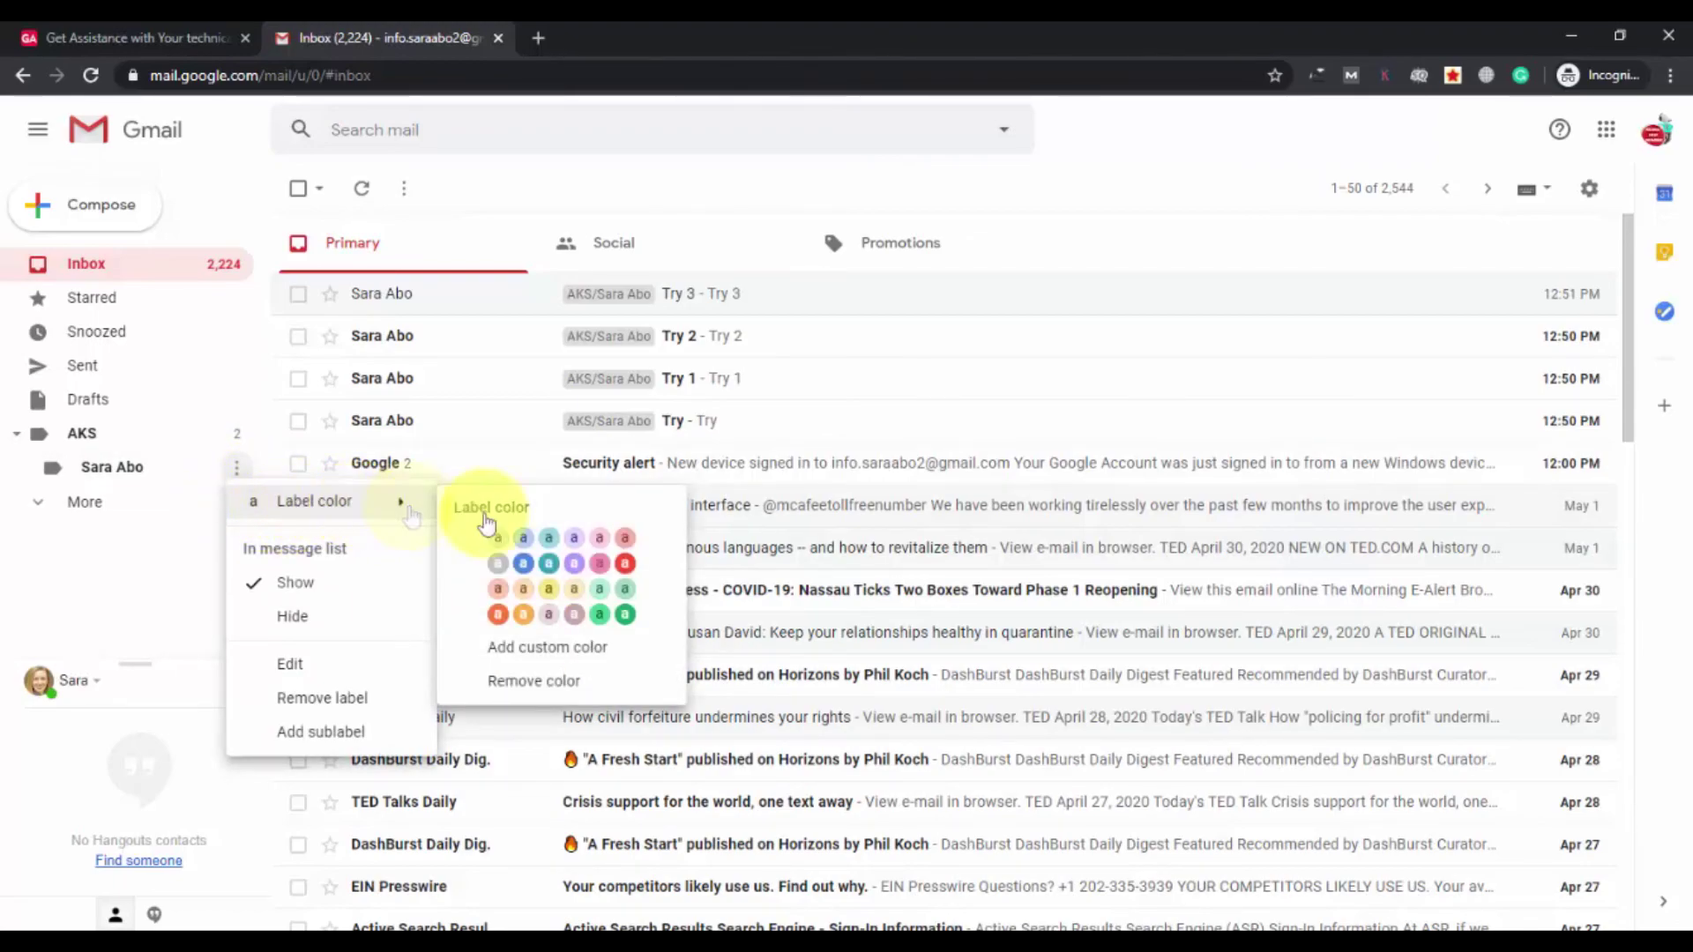
click(626, 567)
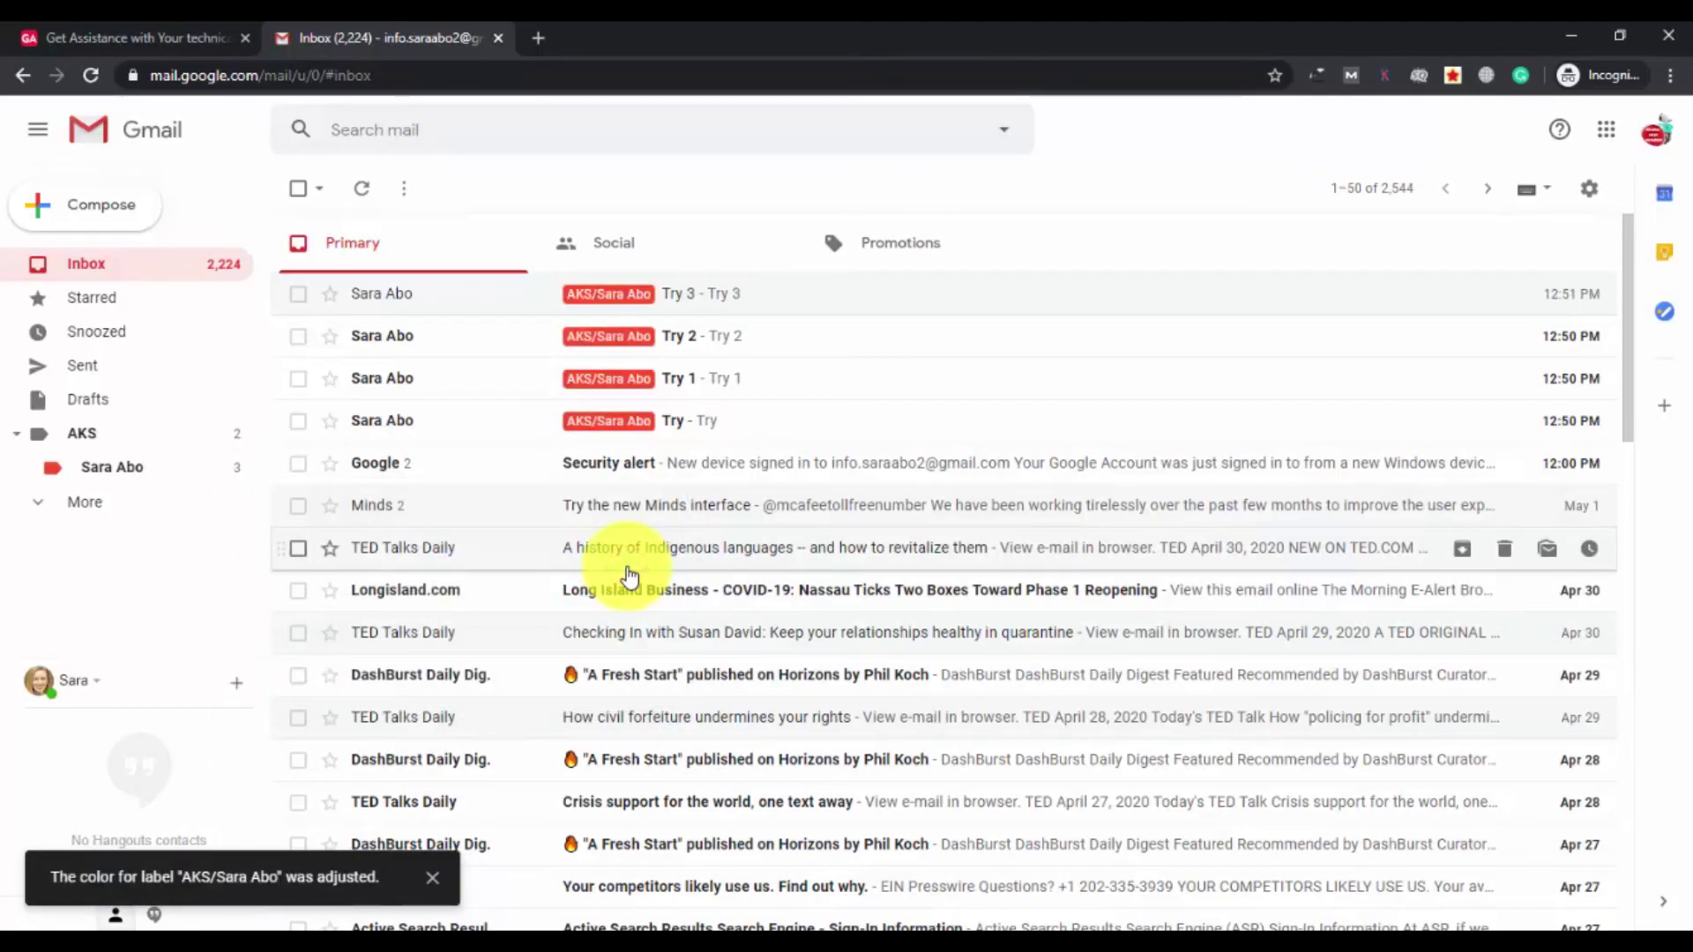
scroll(626, 487, down, 10)
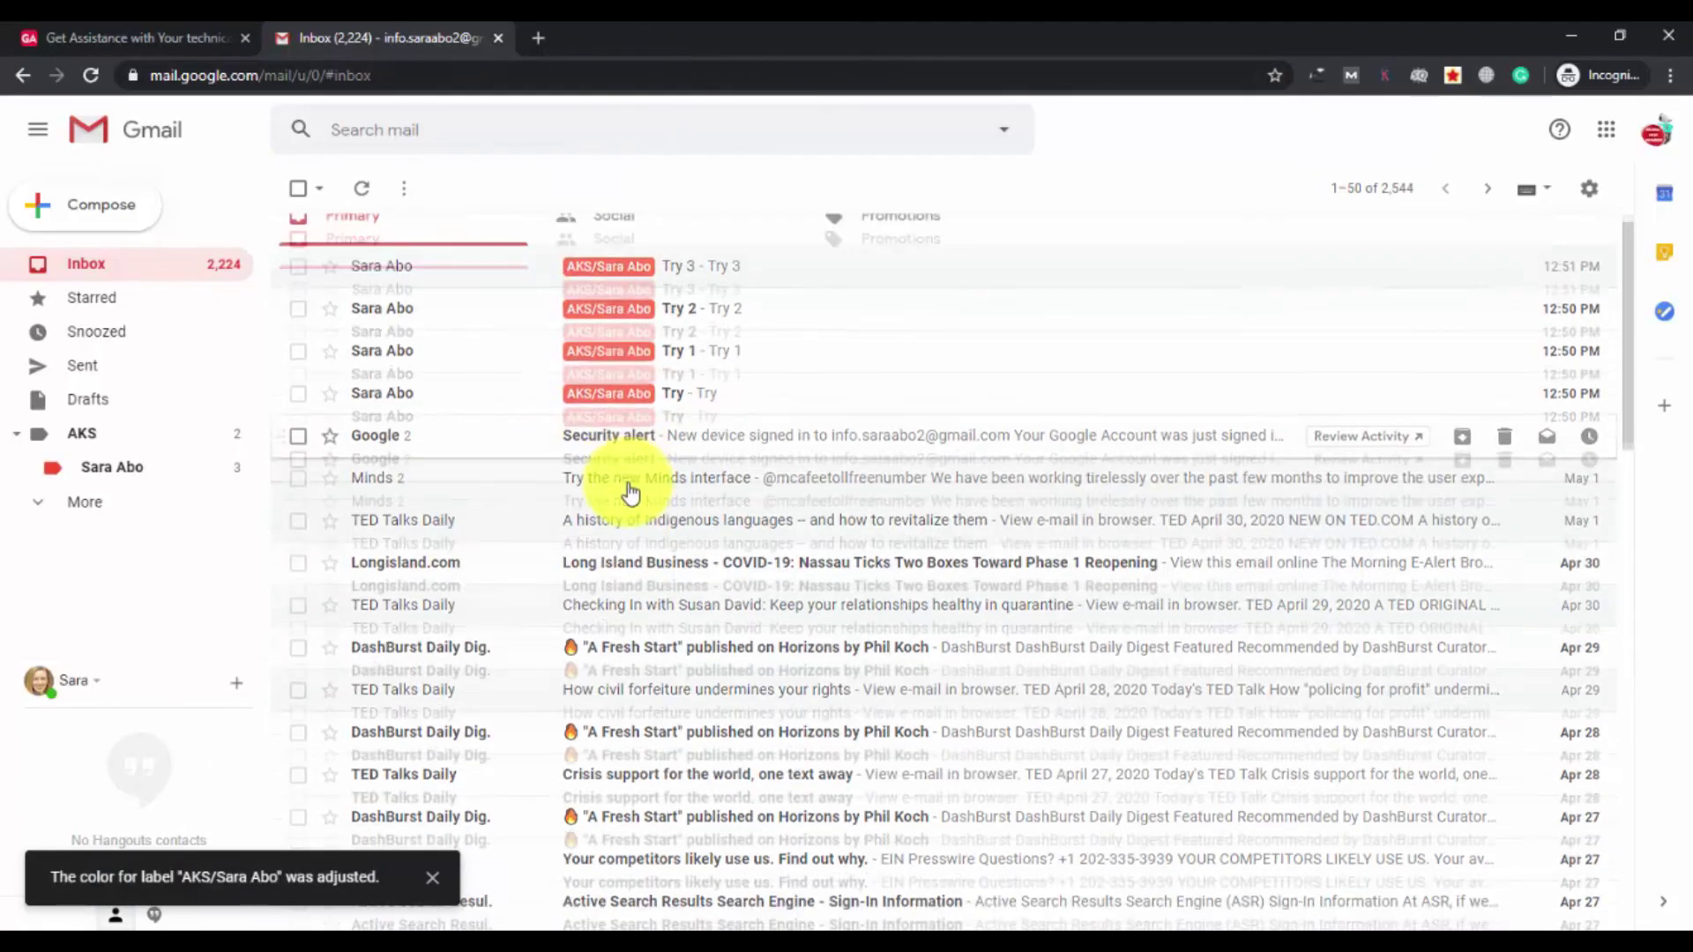
scroll(629, 492, up, 10)
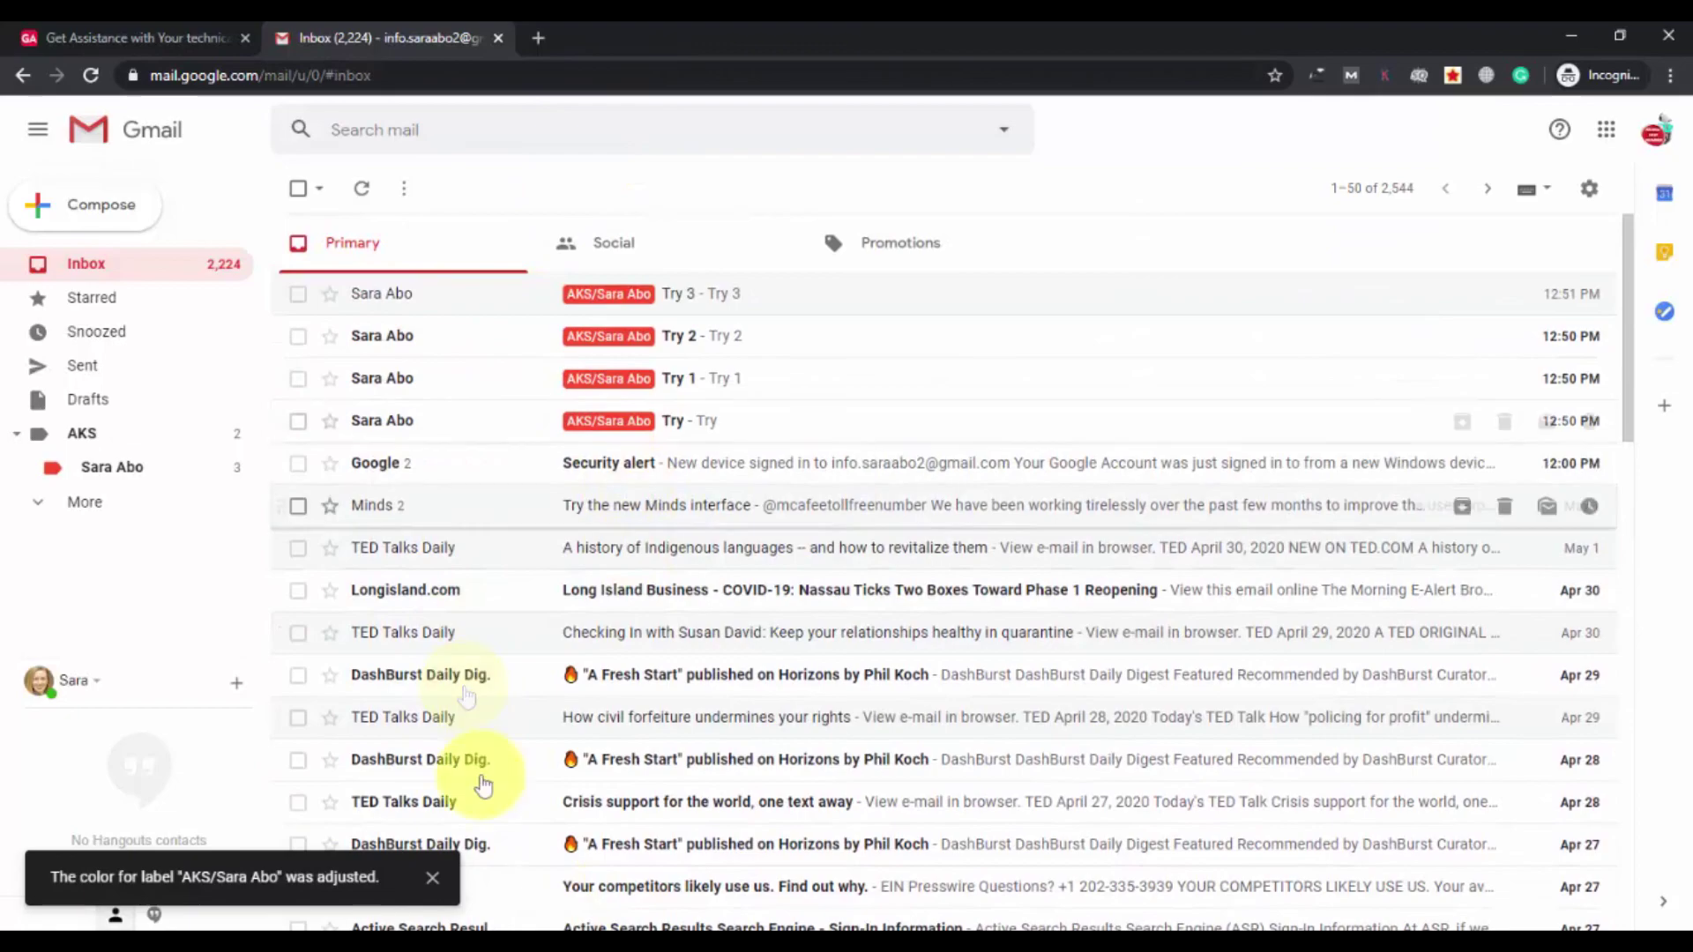